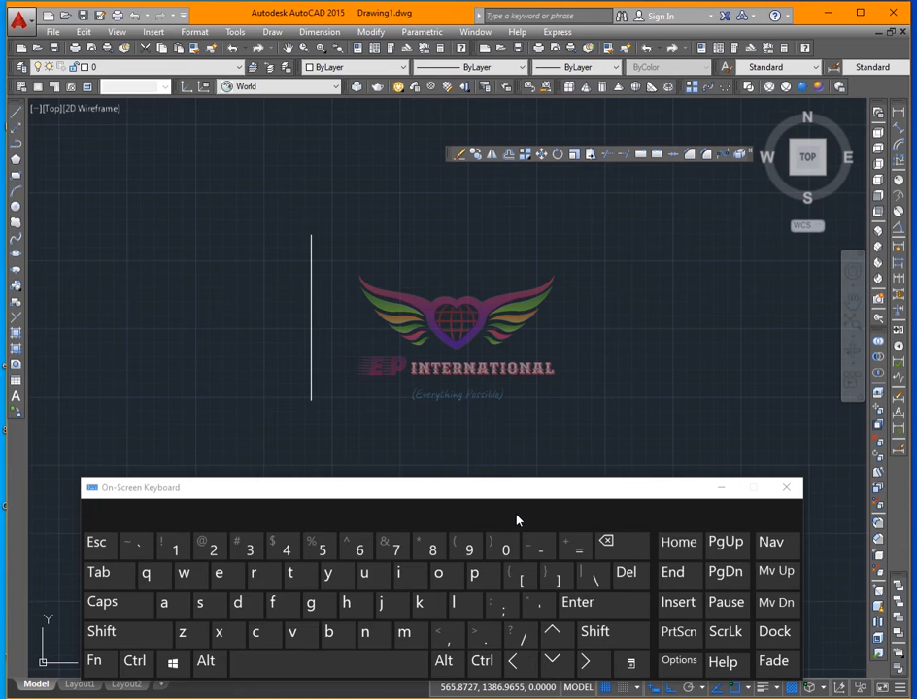
# Move the On-Screen Keyboard window higher so it no longer covers the command line
pyautogui.rightClick(129, 494)
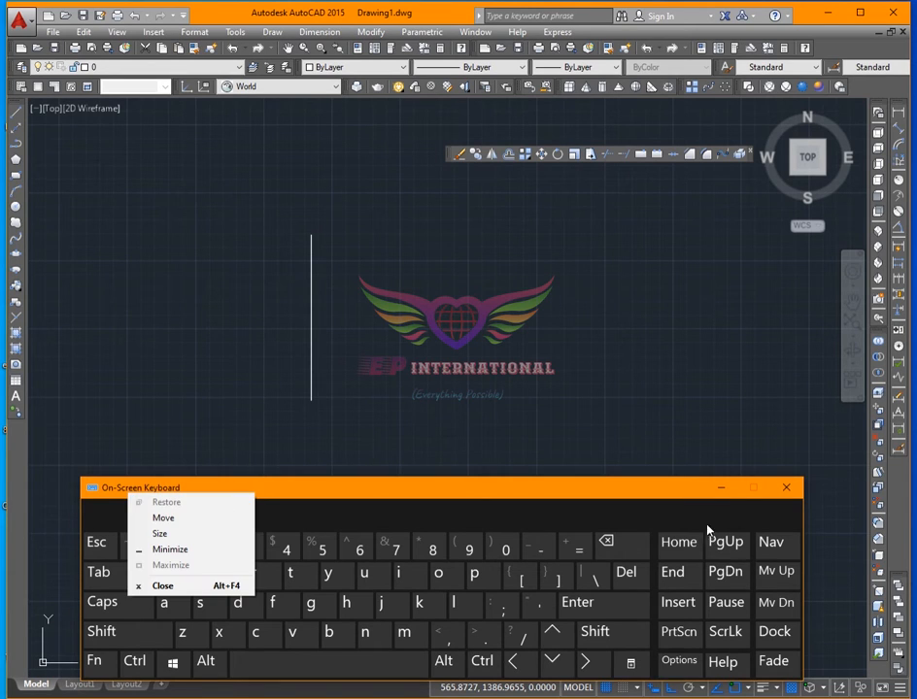
pyautogui.click(772, 698)
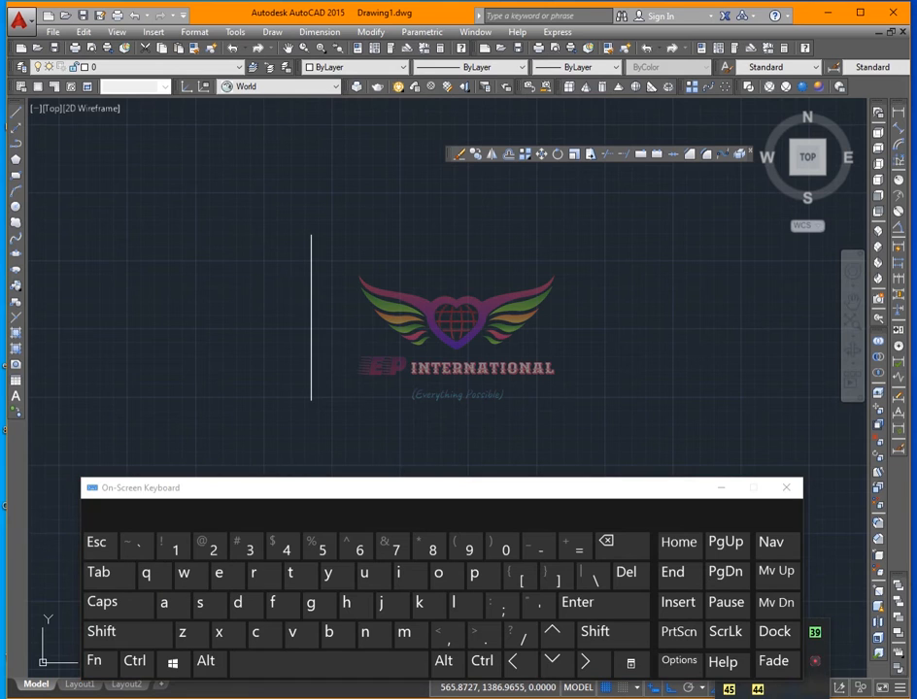
pyautogui.moveTo(691, 492); pyautogui.dragTo(675, 467)
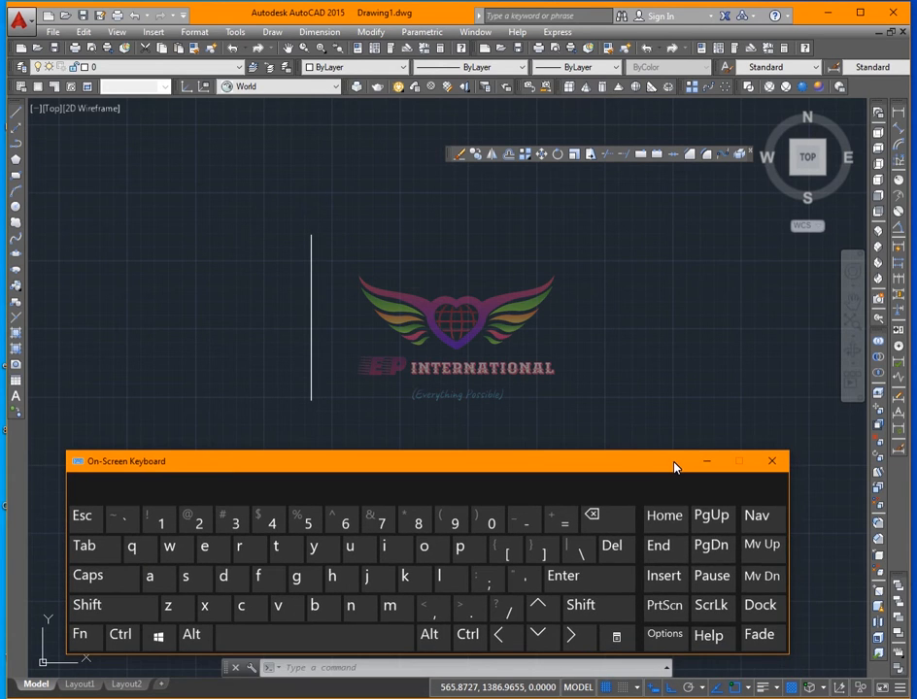
pyautogui.rightClick(675, 468)
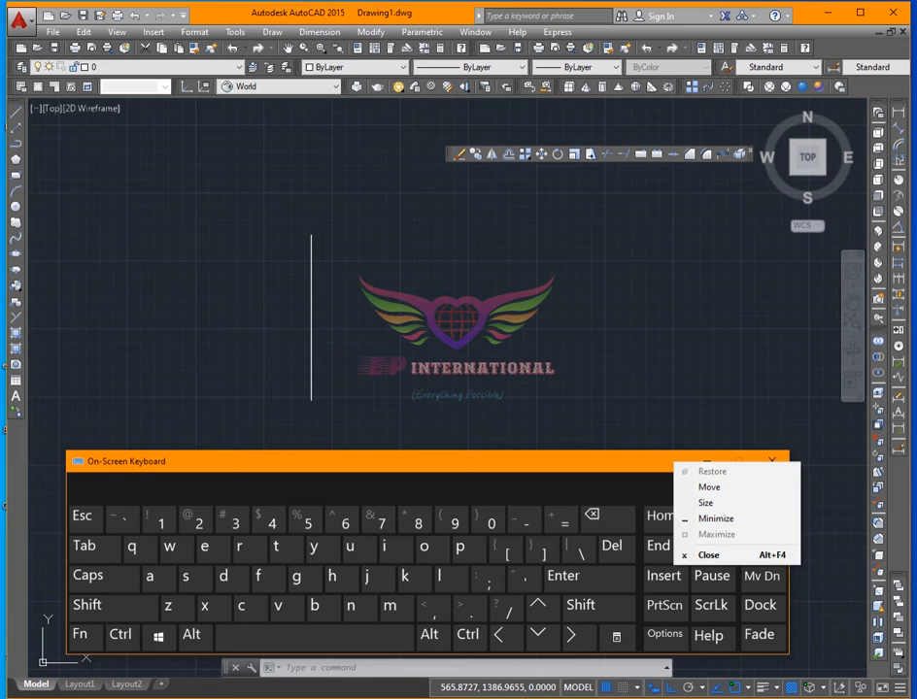
pyautogui.click(610, 503)
pyautogui.moveTo(608, 467); pyautogui.dragTo(635, 478)
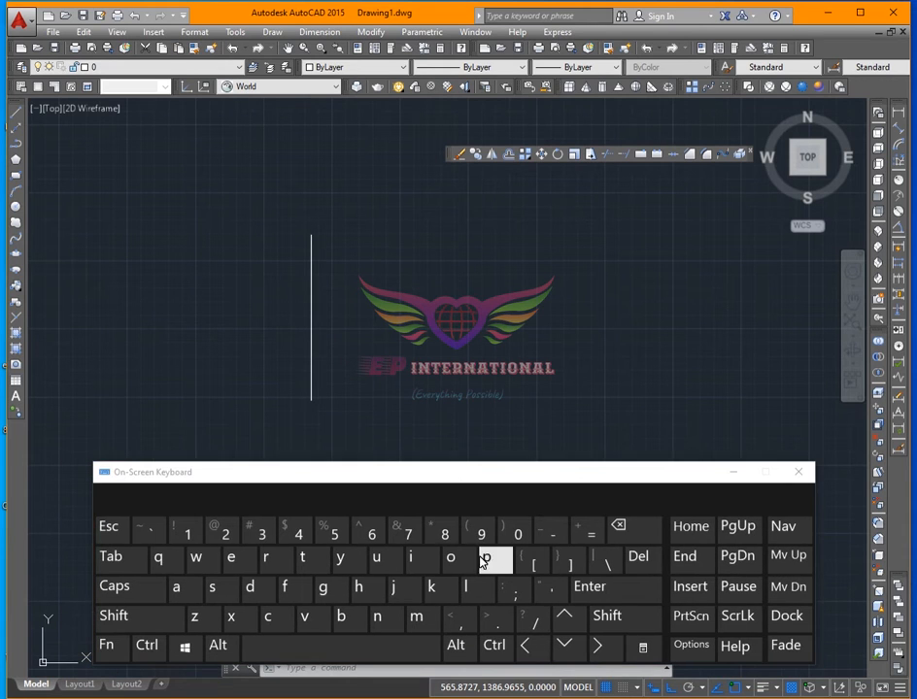
pyautogui.moveTo(474, 478); pyautogui.dragTo(487, 449)
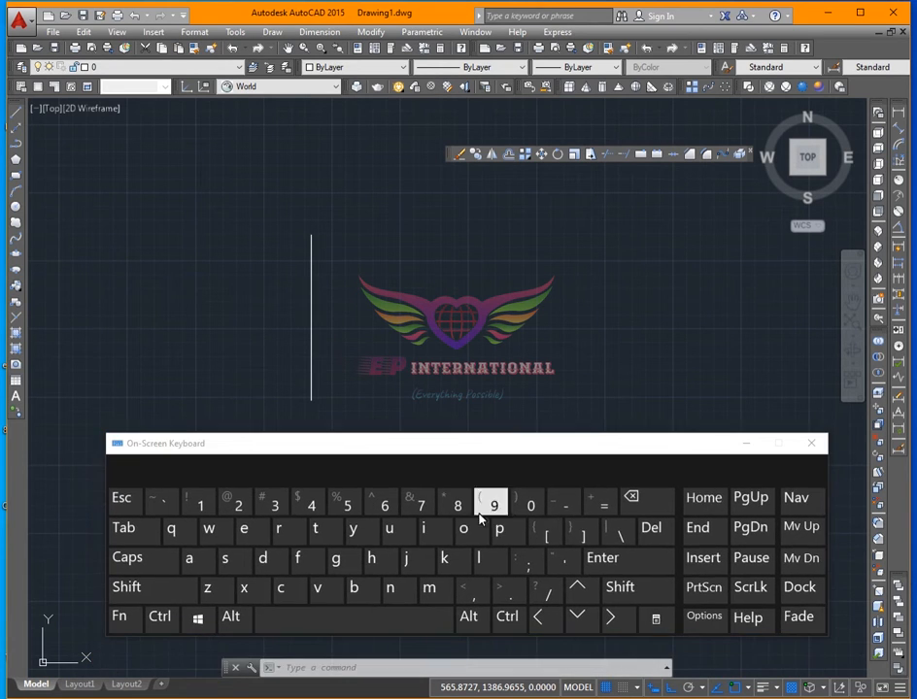
pyautogui.click(466, 536)
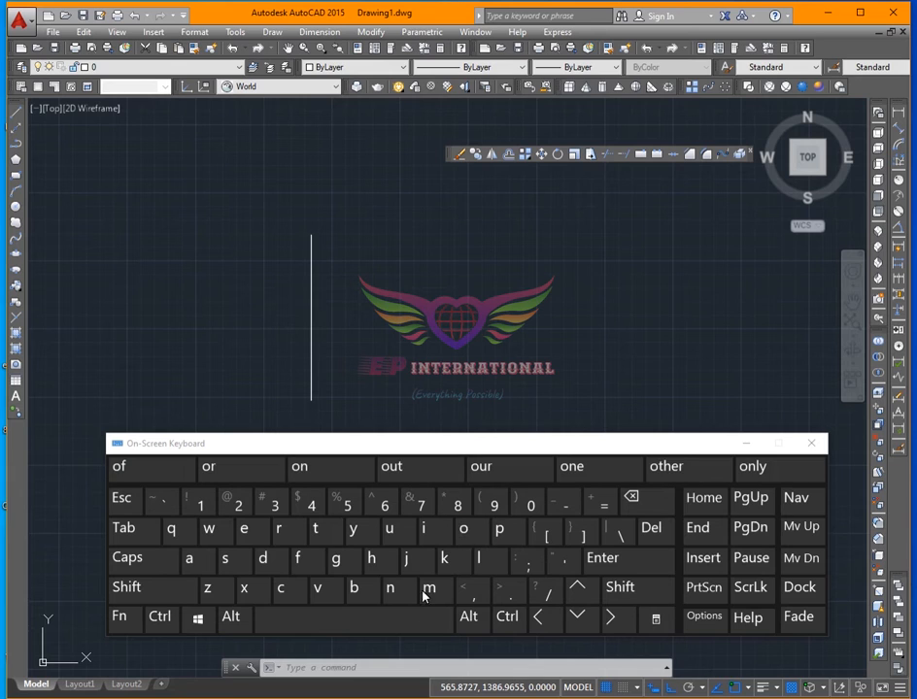
pyautogui.click(397, 619)
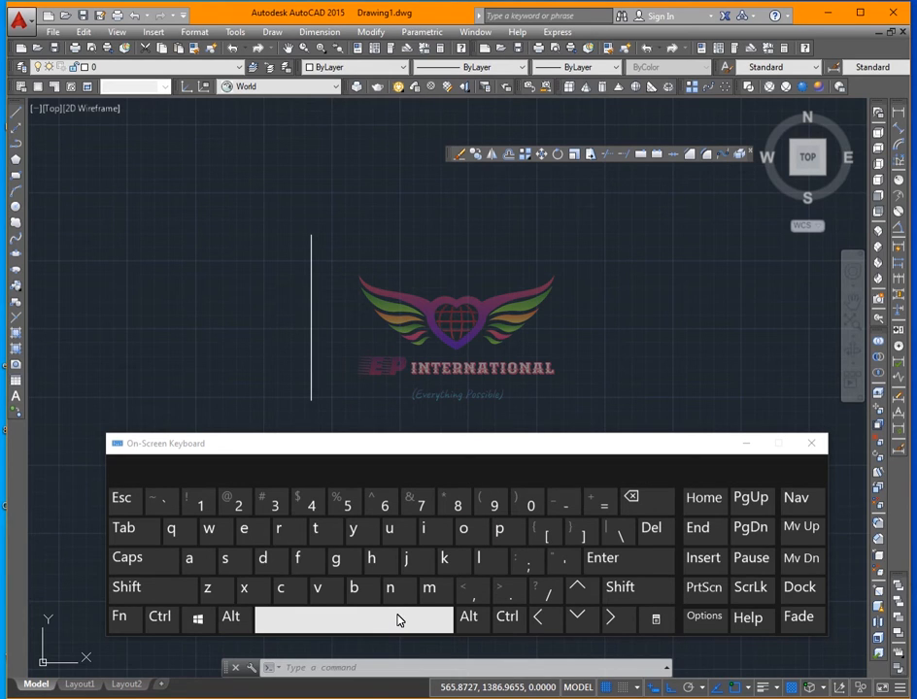
pyautogui.click(466, 532)
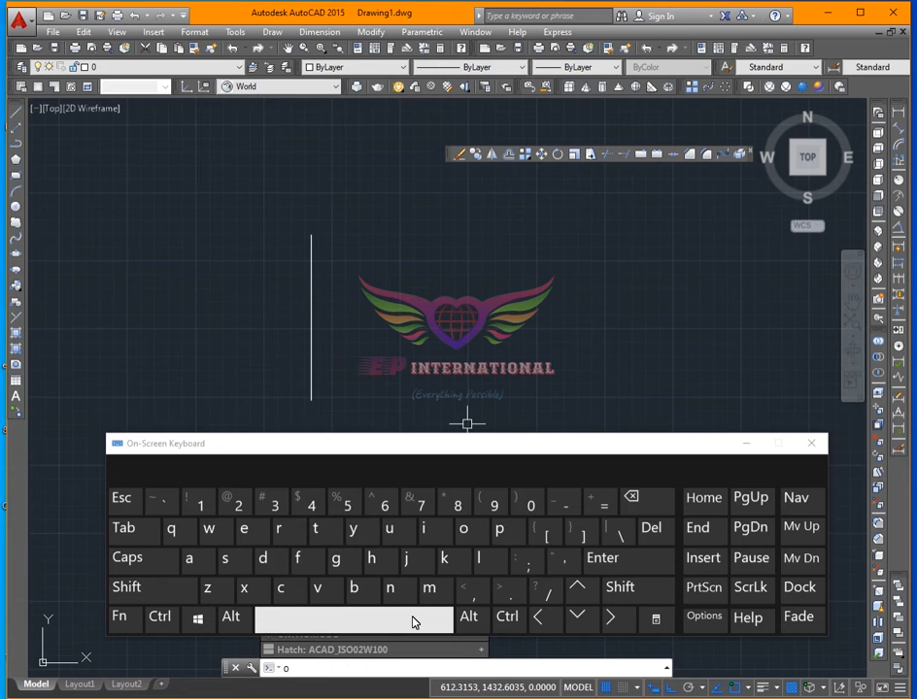
pyautogui.click(413, 622)
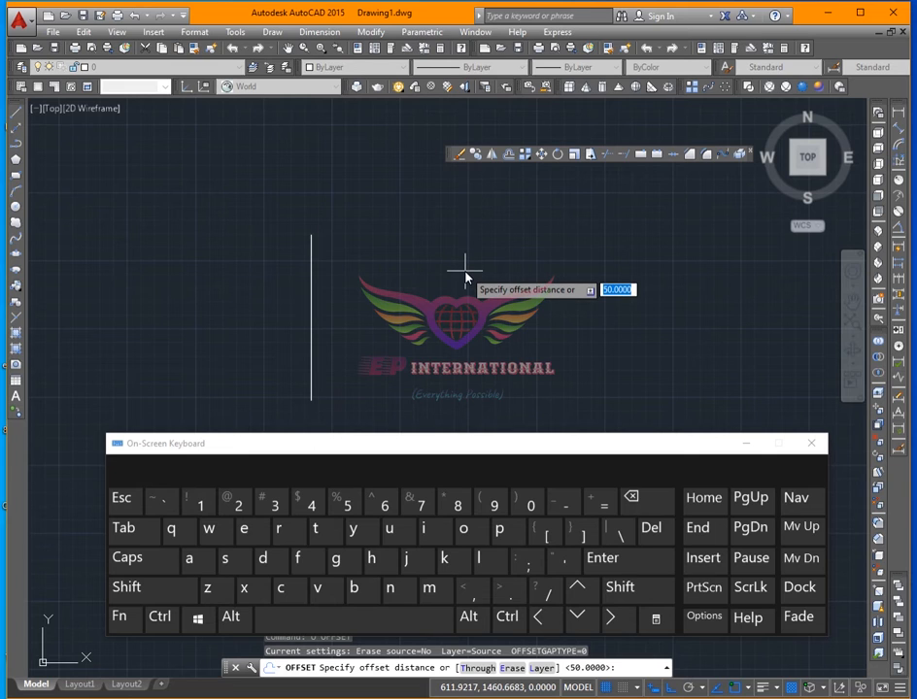
pyautogui.press('Escape')
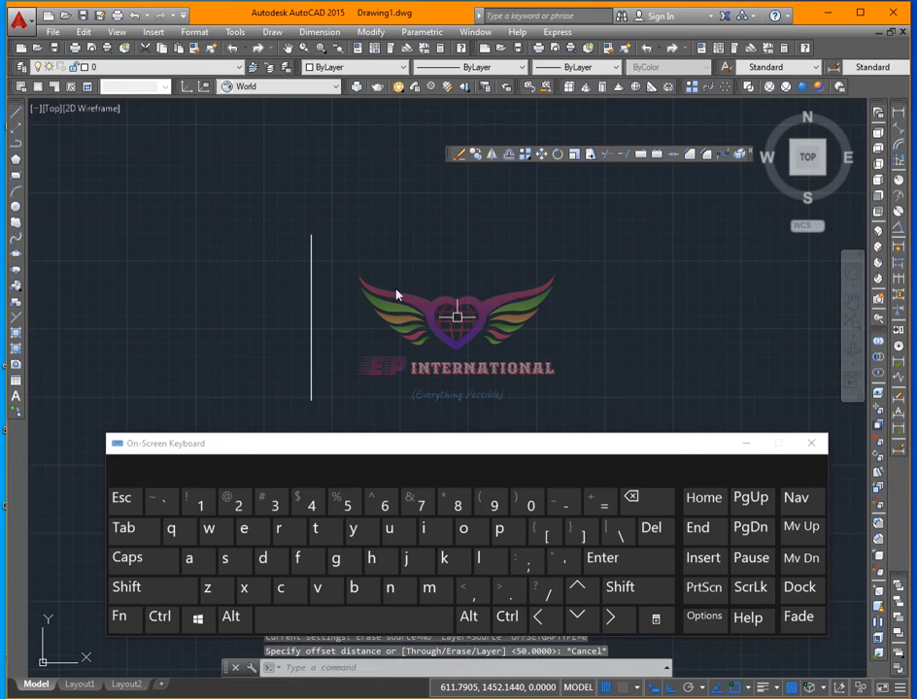
pyautogui.click(277, 34)
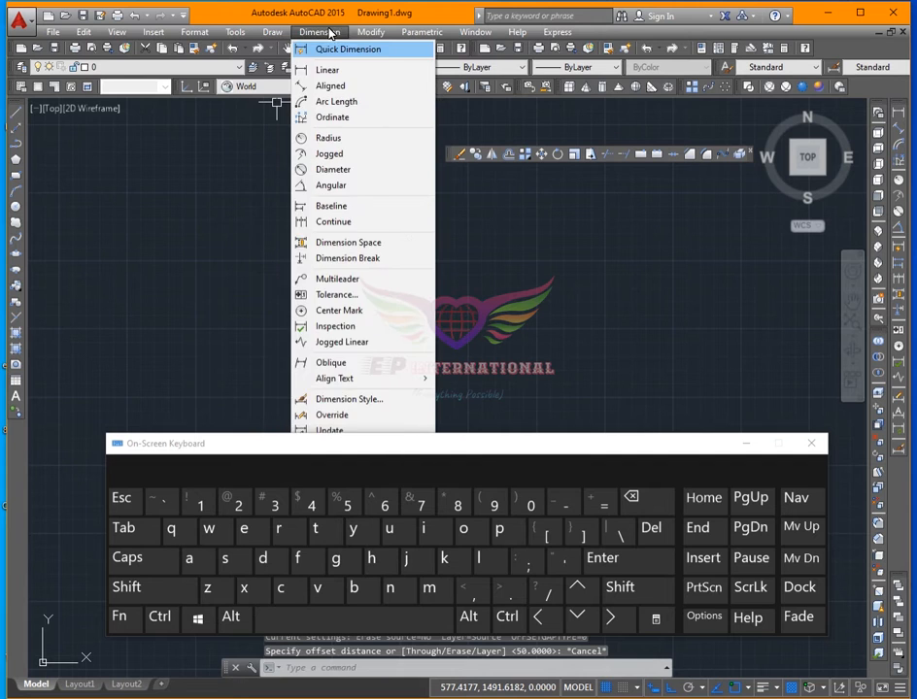
pyautogui.moveTo(370, 32)
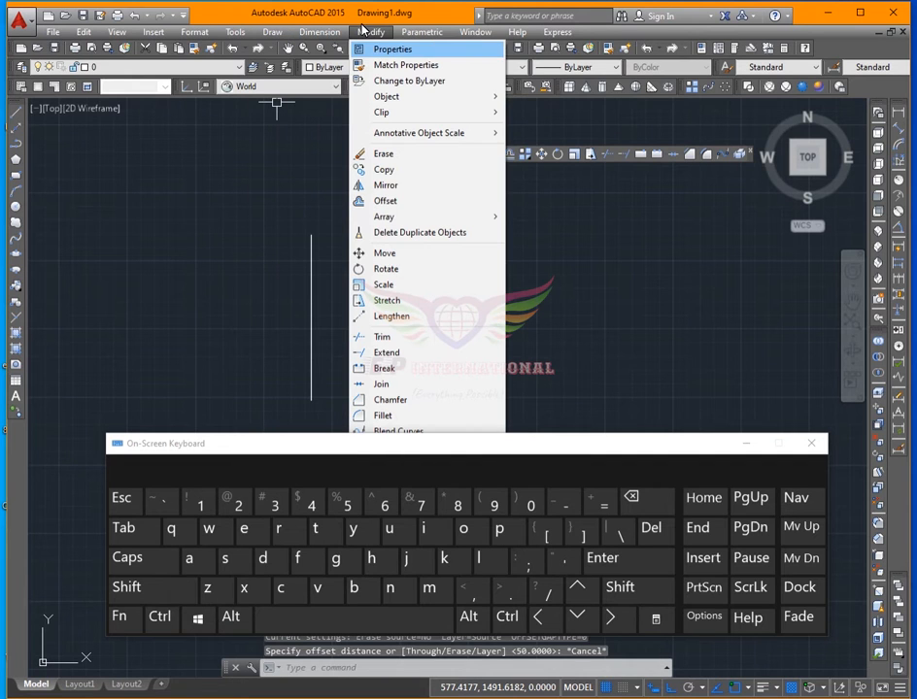
pyautogui.click(393, 206)
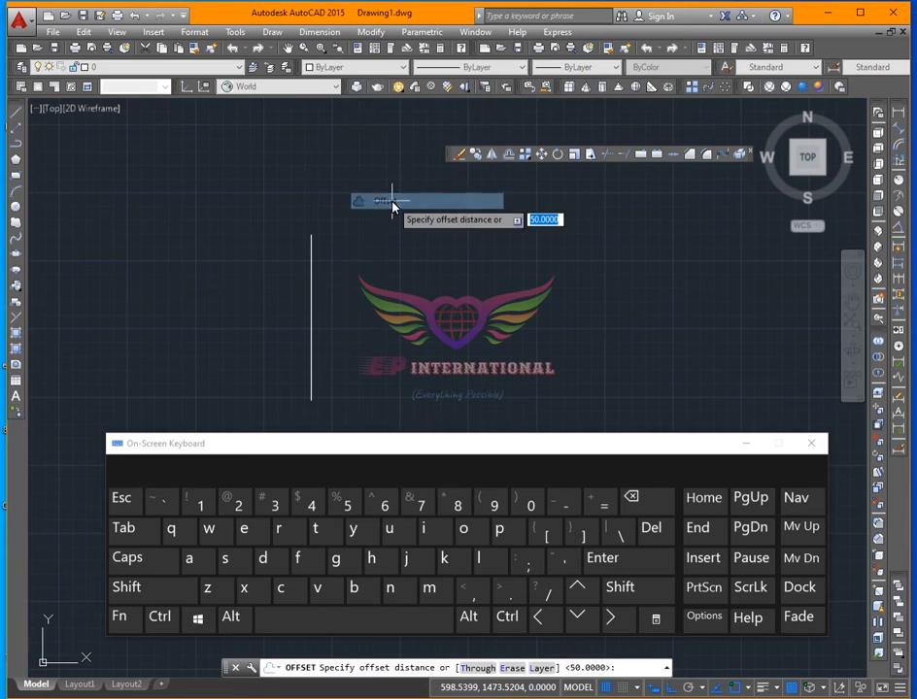
pyautogui.press('Escape')
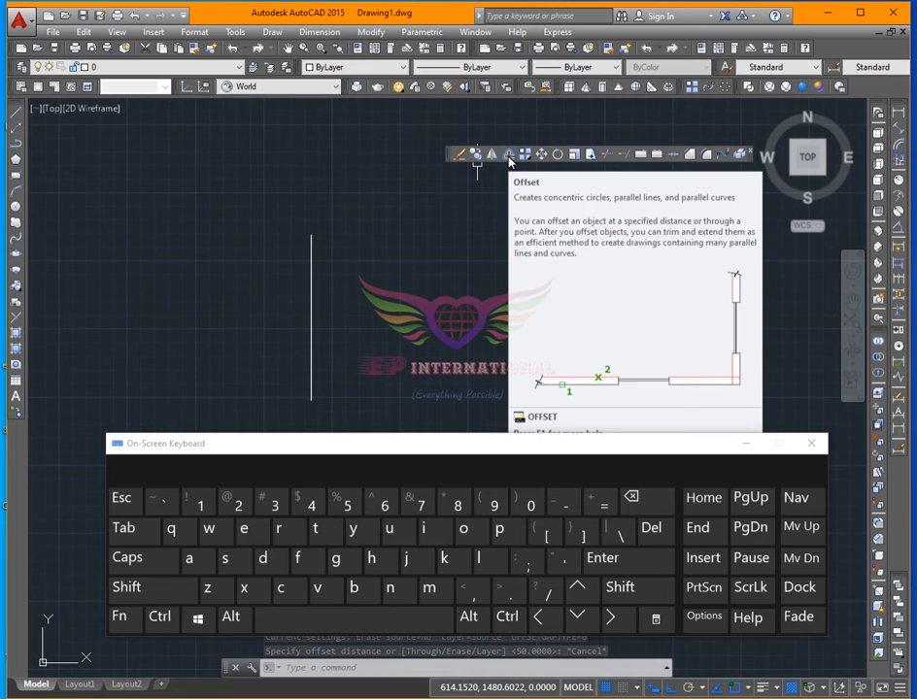
# Offset the vertical line by 10 units to its right side
pyautogui.click(509, 156)
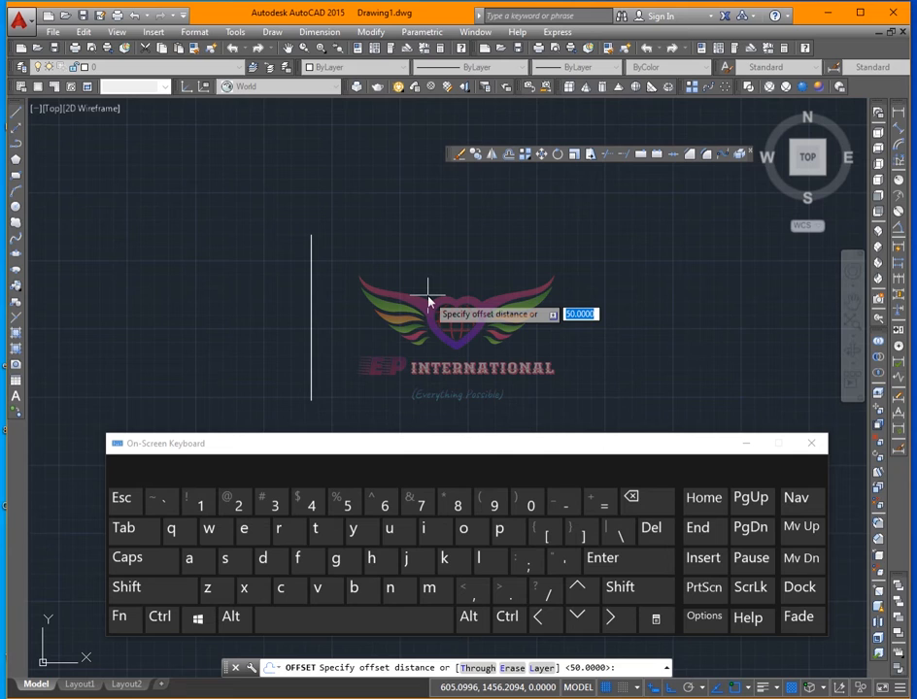
pyautogui.write('10')
pyautogui.click(362, 629)
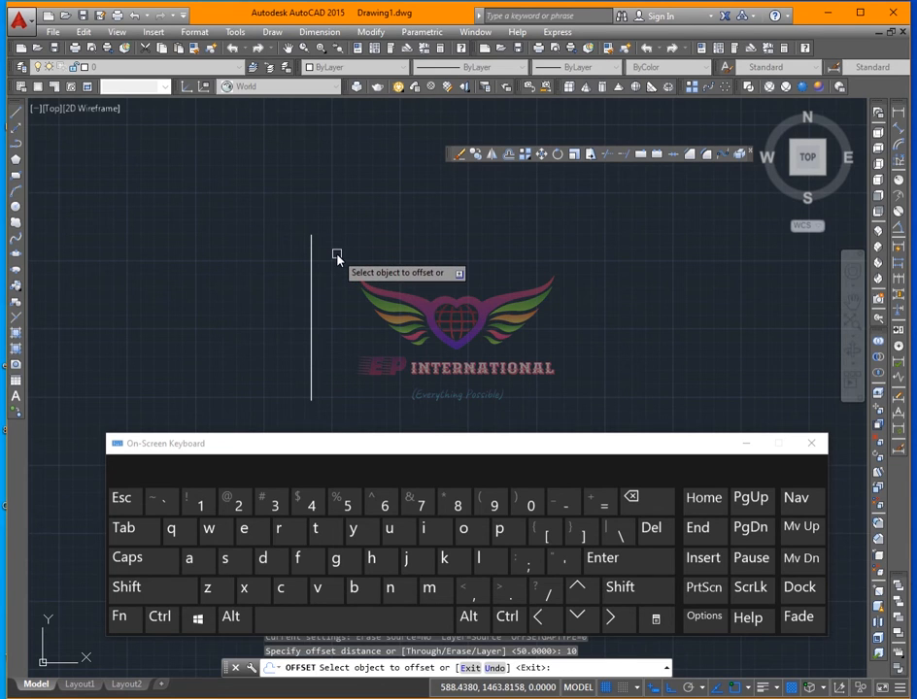
pyautogui.scroll(-2, 368, 238)
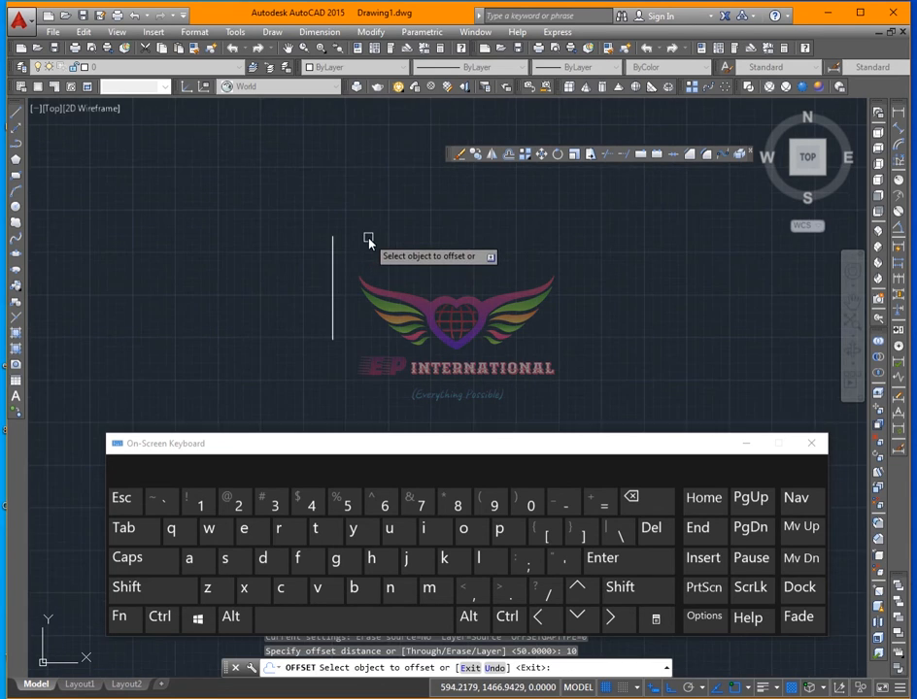
pyautogui.click(335, 278)
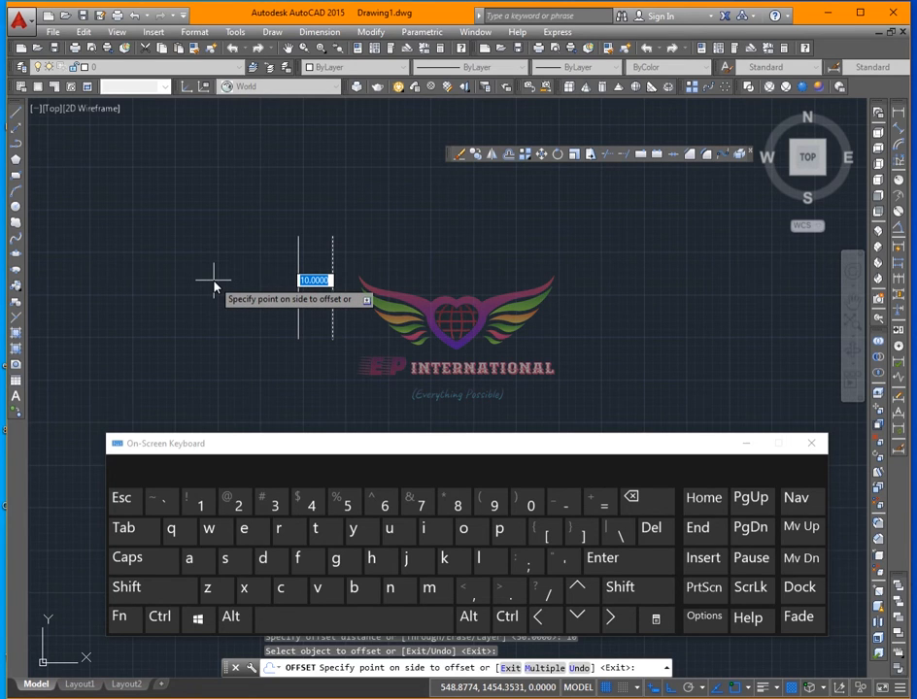
pyautogui.click(420, 287)
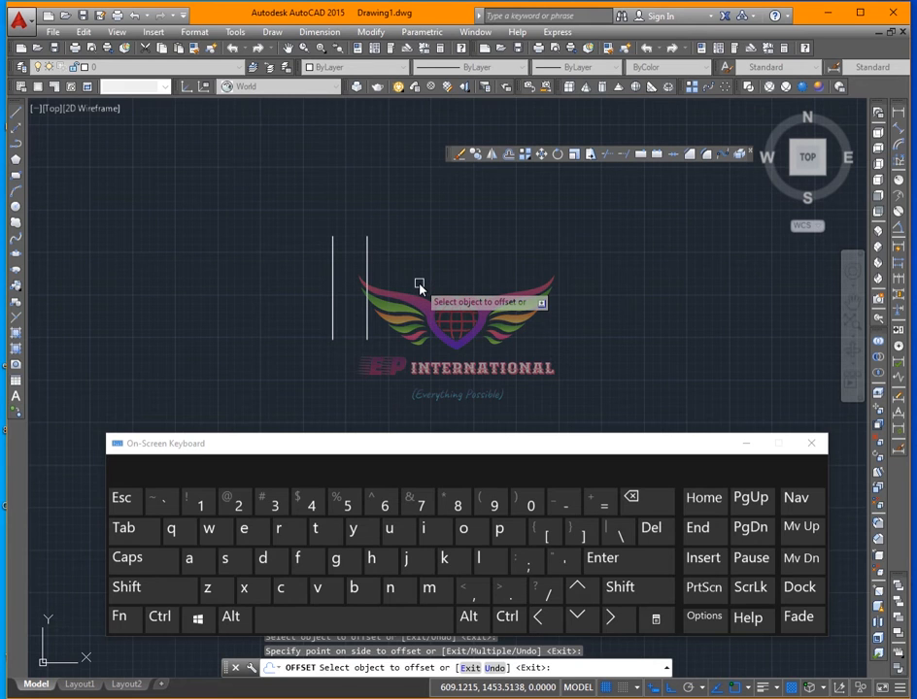
# Offset the right-hand line 10 units further right and the original line 10 units to the left, ending the Offset command
pyautogui.click(367, 281)
pyautogui.click(467, 269)
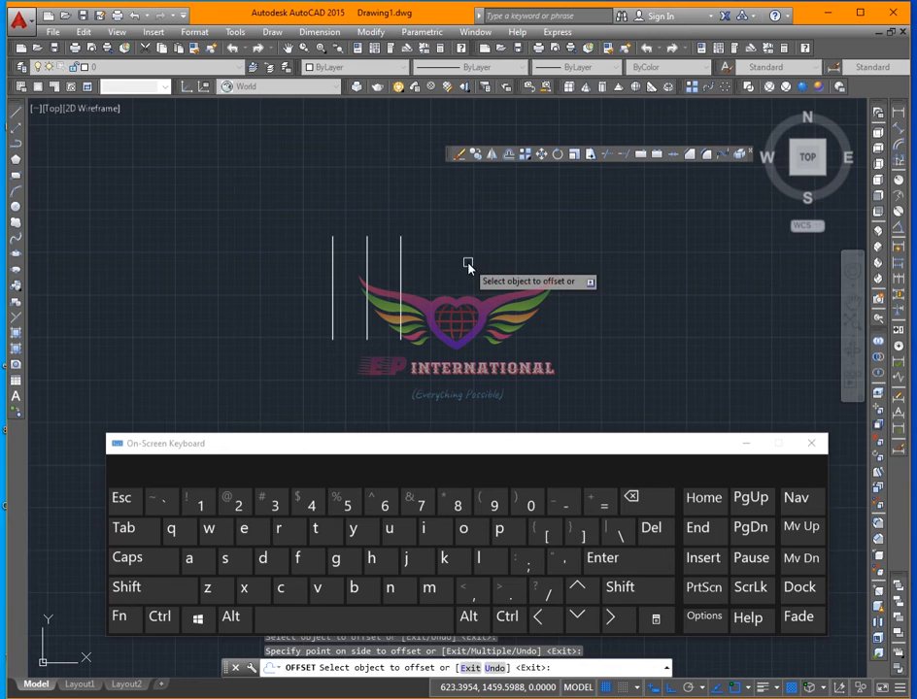
pyautogui.click(331, 278)
pyautogui.click(224, 291)
pyautogui.scroll(-2, 263, 258)
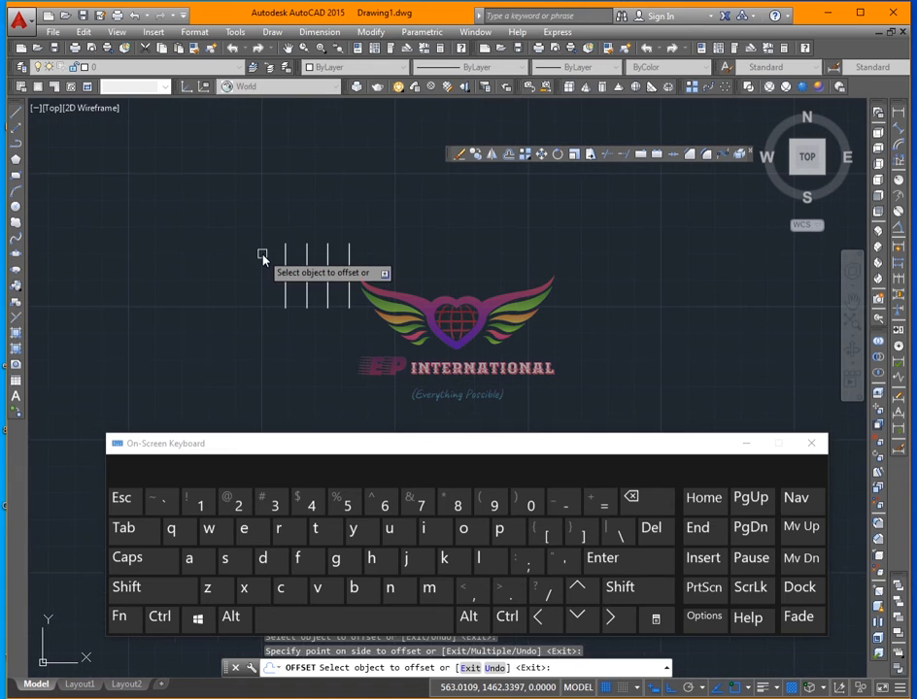
pyautogui.press('Escape')
# Draw a horizontal line to the right of the four vertical lines
pyautogui.write('l')
pyautogui.press('Return')
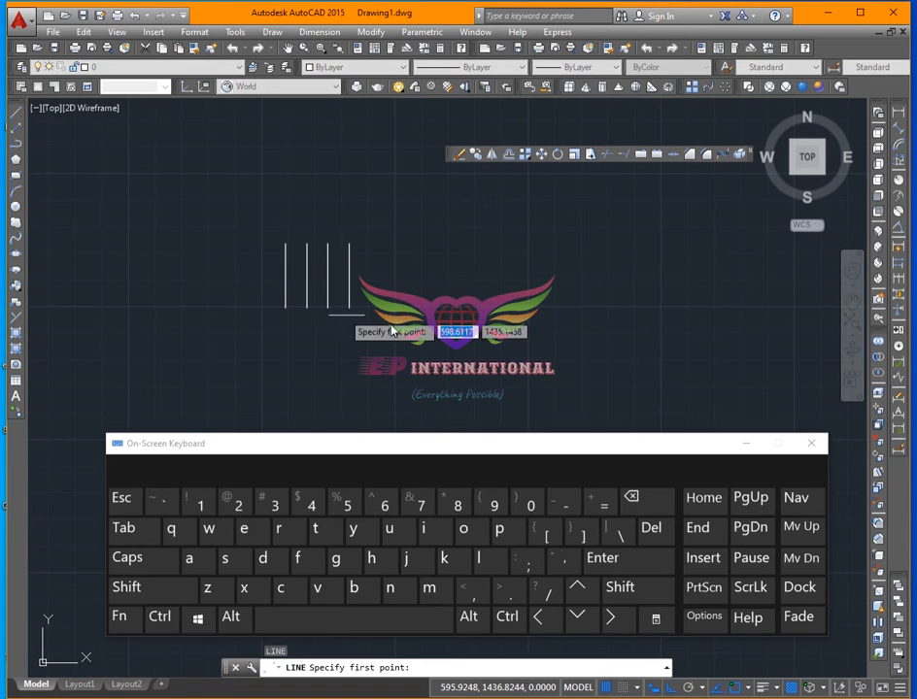
pyautogui.click(437, 307)
pyautogui.click(638, 304)
pyautogui.press('Return')
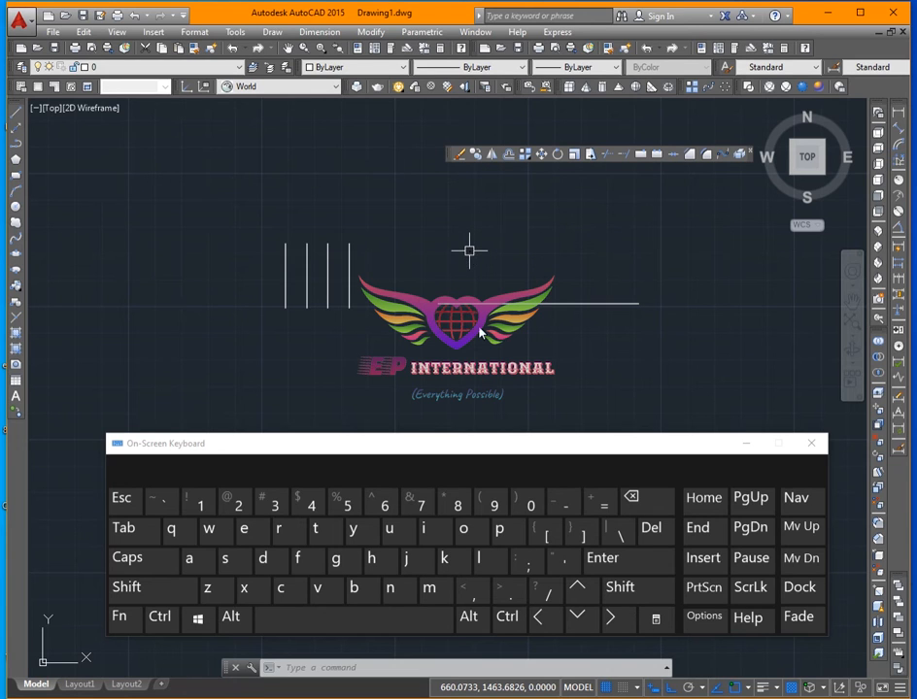
# Offset the horizontal line 40 units upward and end the Offset command
pyautogui.click(464, 530)
pyautogui.click(425, 627)
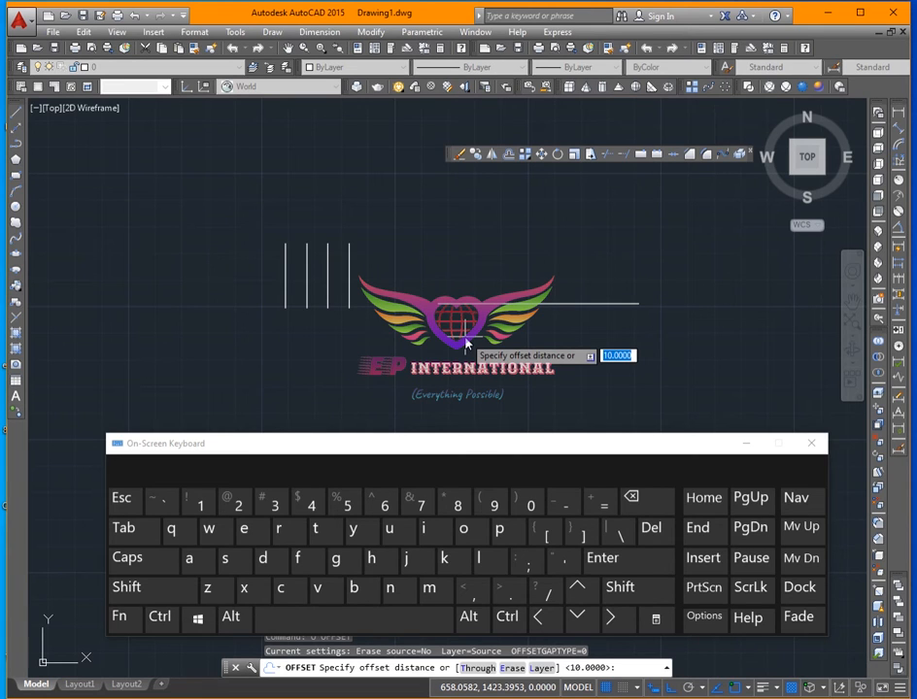
pyautogui.write('40')
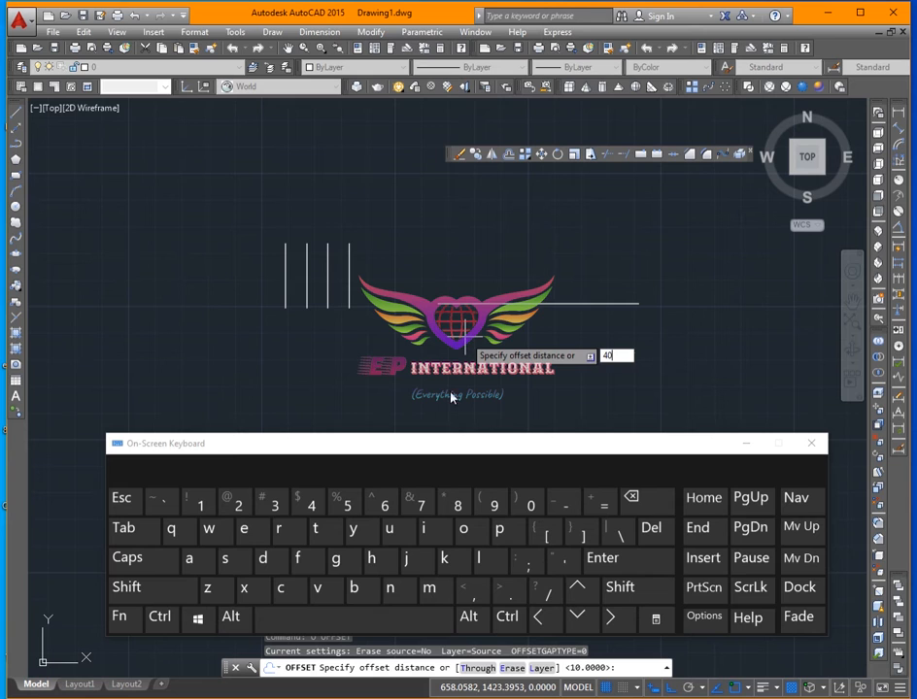
pyautogui.click(387, 616)
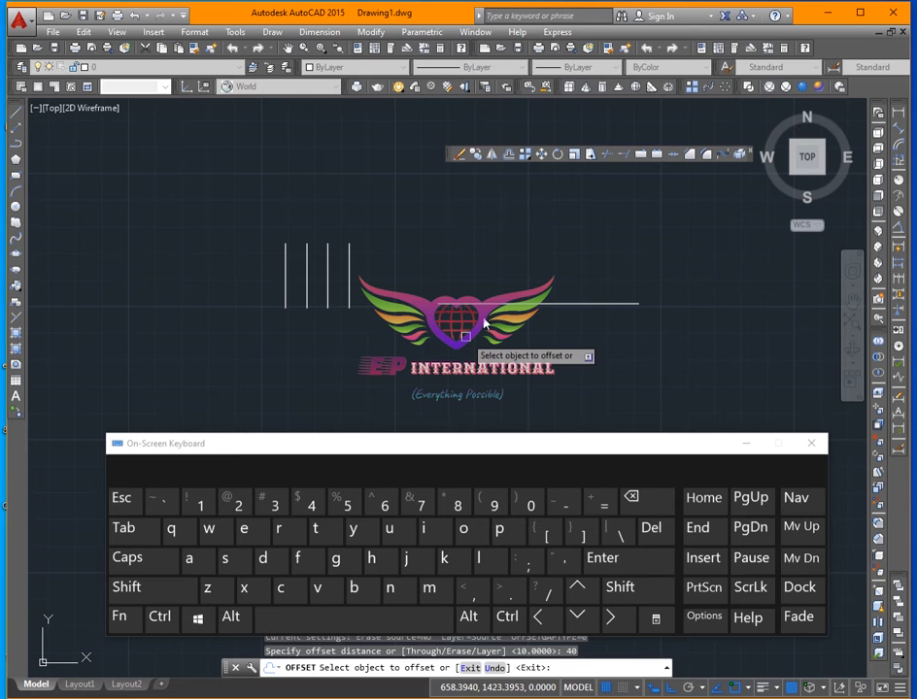
pyautogui.click(536, 307)
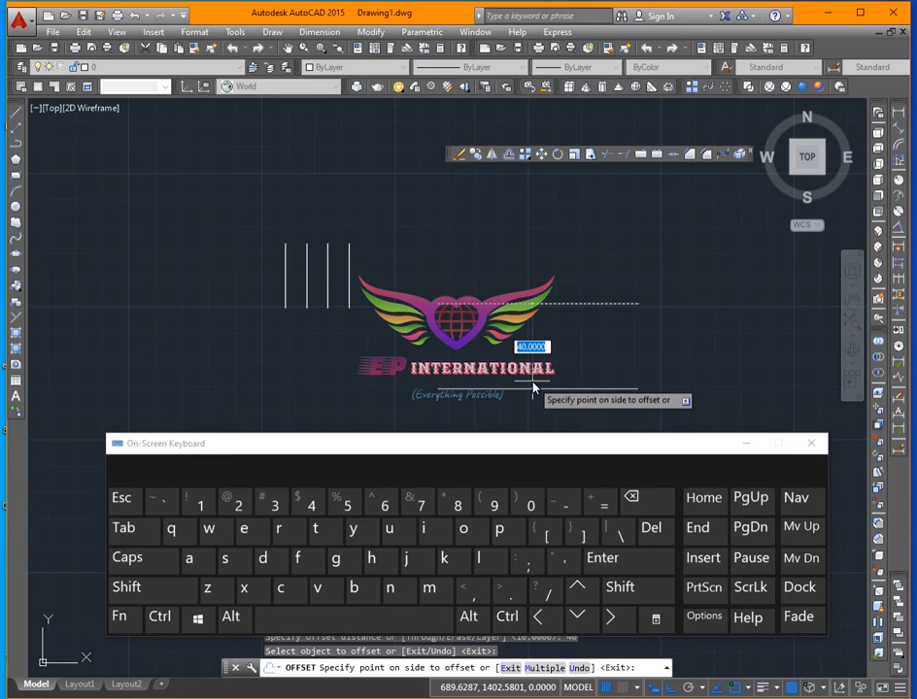
pyautogui.click(561, 247)
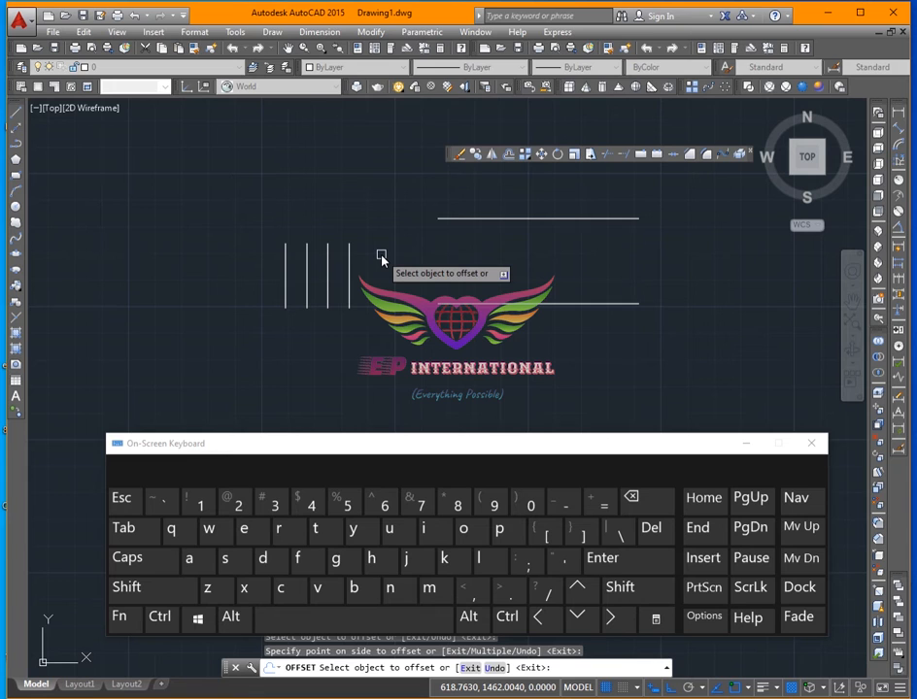
pyautogui.press('Escape')
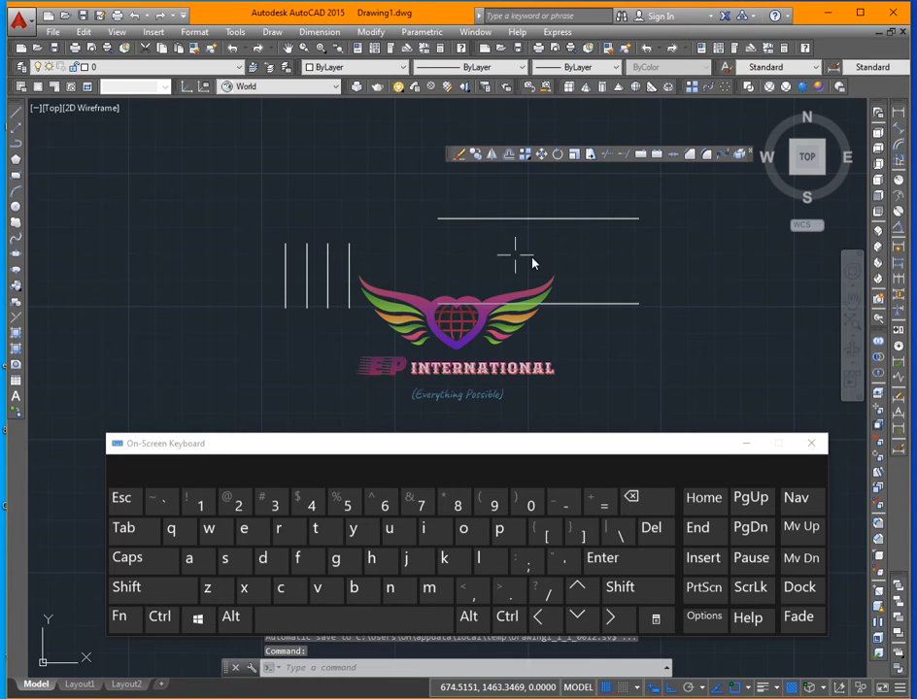
# Erase all the vertical and horizontal lines from the drawing
pyautogui.scroll(-2, 586, 257)
pyautogui.click(661, 209)
pyautogui.click(353, 314)
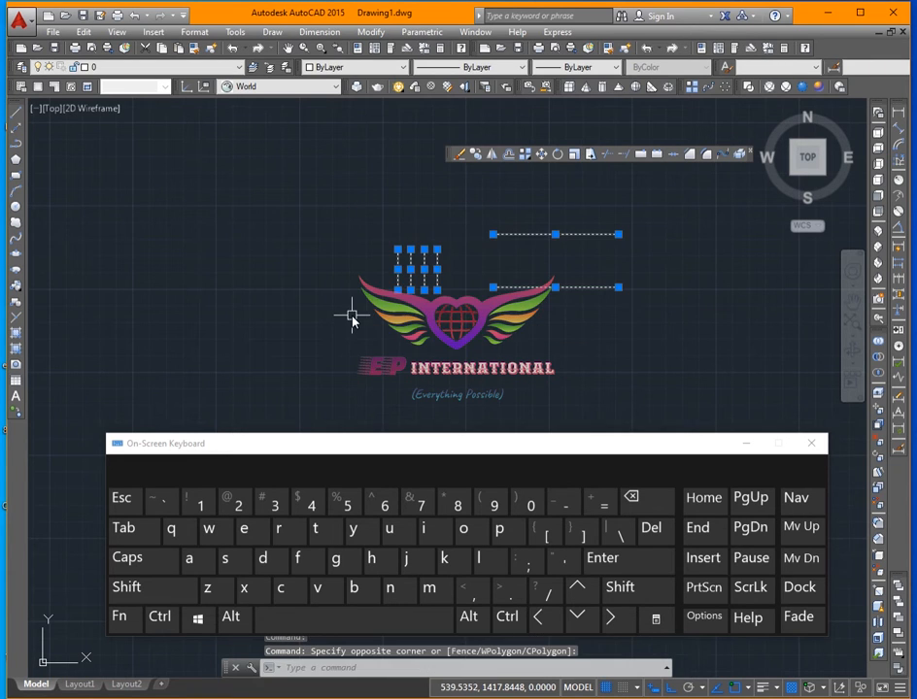
pyautogui.press('Delete')
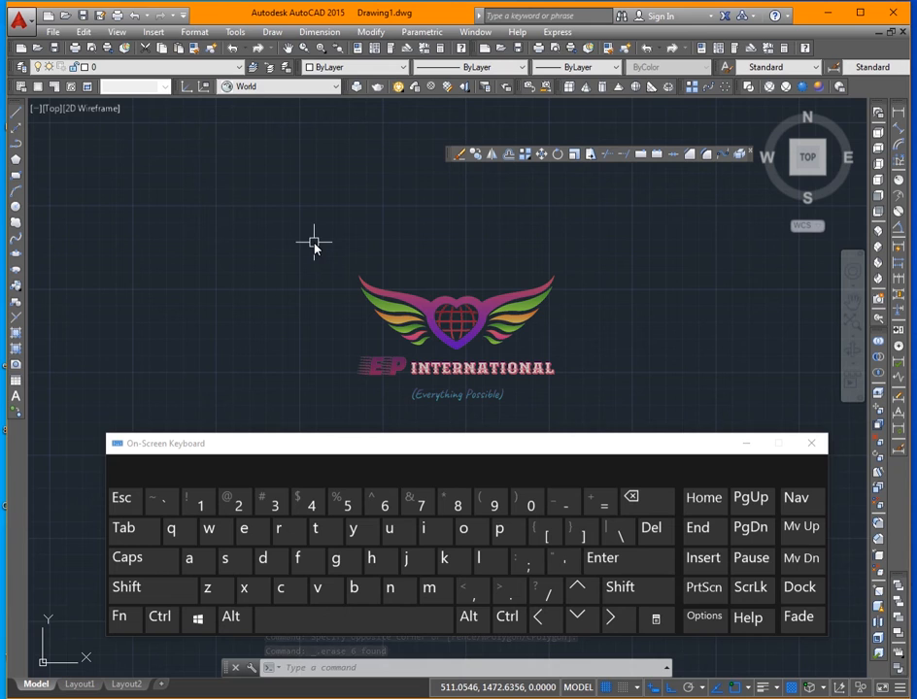
# Configure the drawing units to Architectural length with 0'-0 1/4" precision and an insertion scale in Inches
pyautogui.write('un')
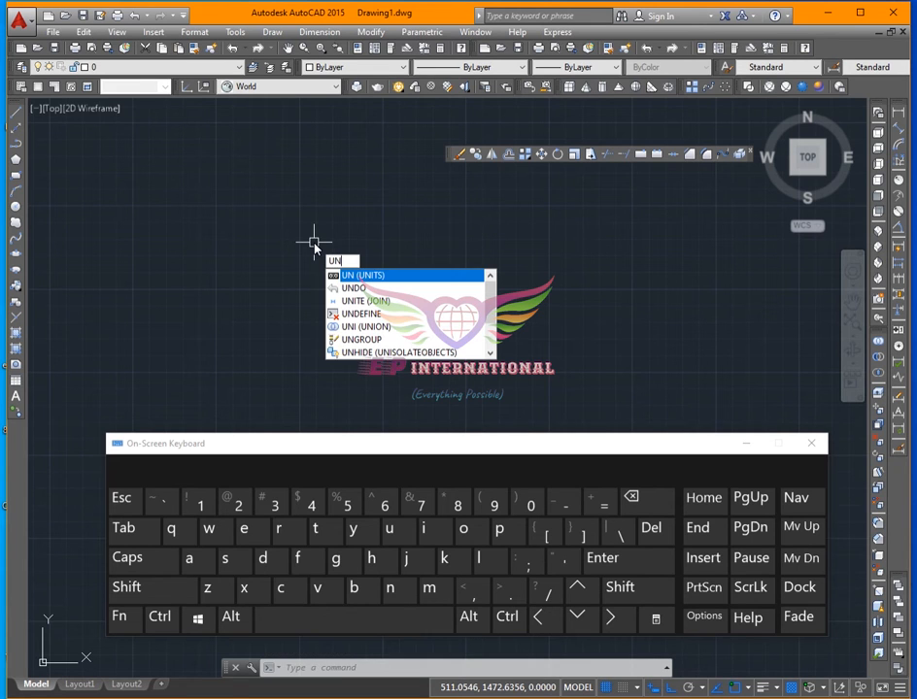
pyautogui.press('Return')
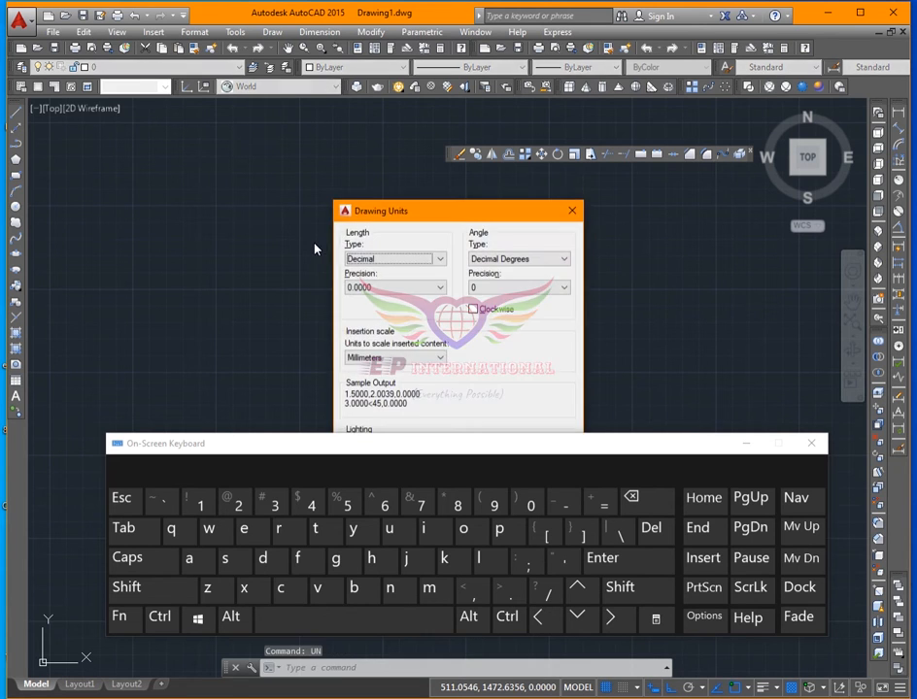
pyautogui.click(370, 258)
pyautogui.click(359, 272)
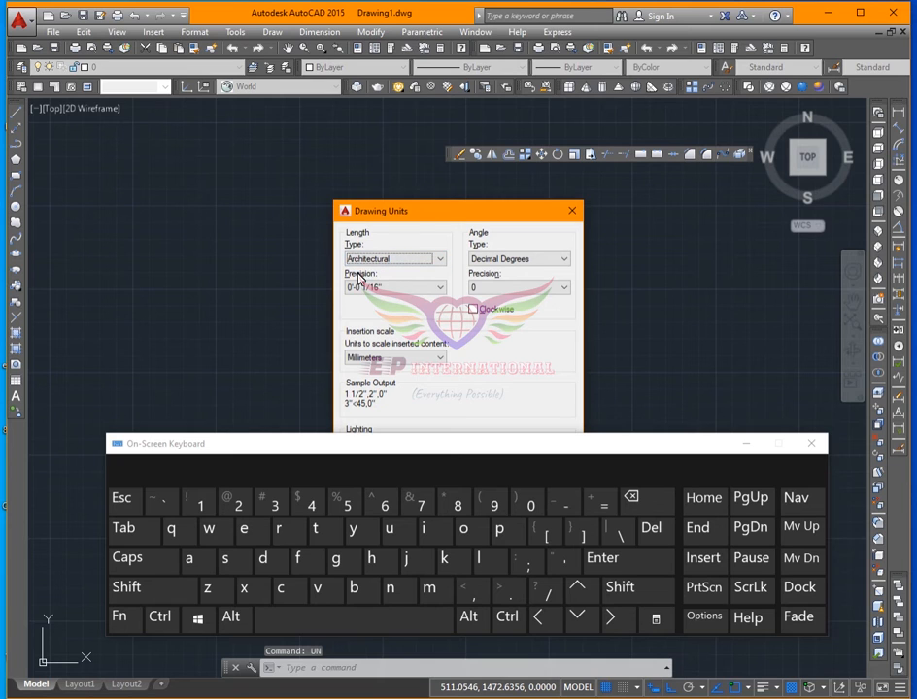
pyautogui.moveTo(425, 215); pyautogui.dragTo(367, 153)
pyautogui.click(335, 296)
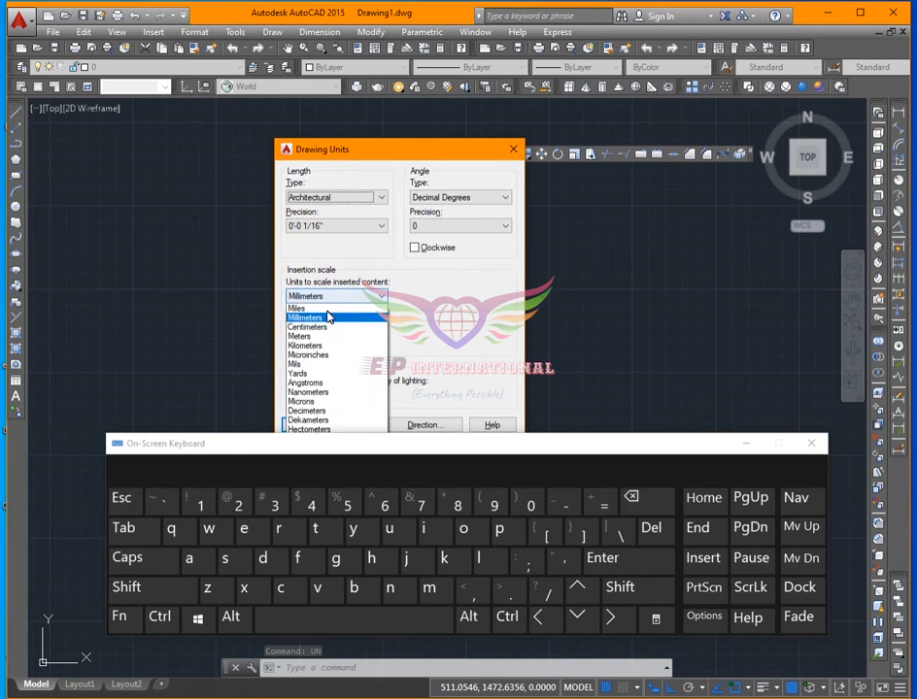
pyautogui.scroll(3, 309, 326)
pyautogui.click(305, 317)
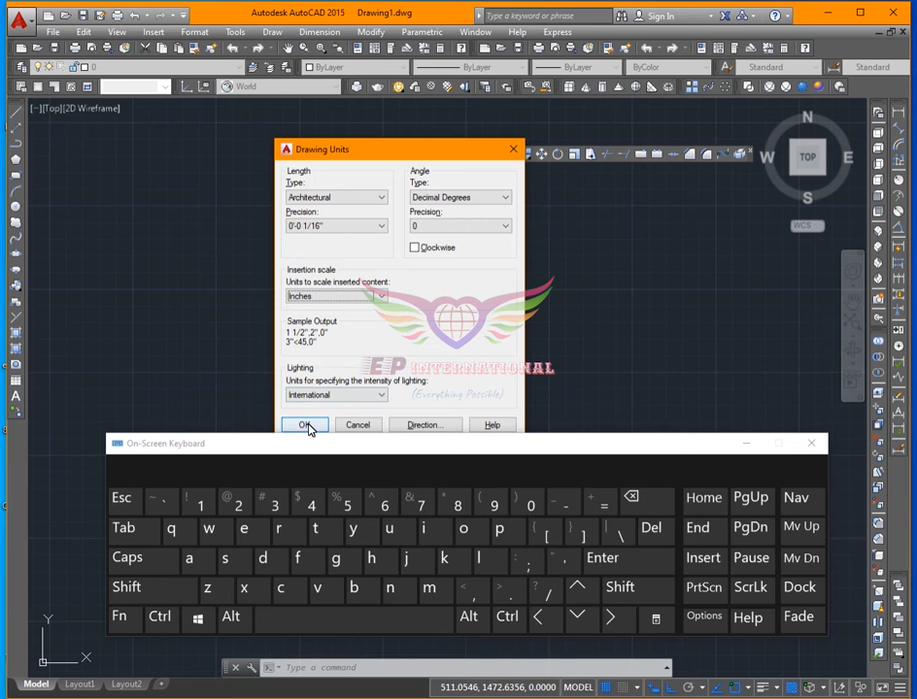
pyautogui.click(328, 226)
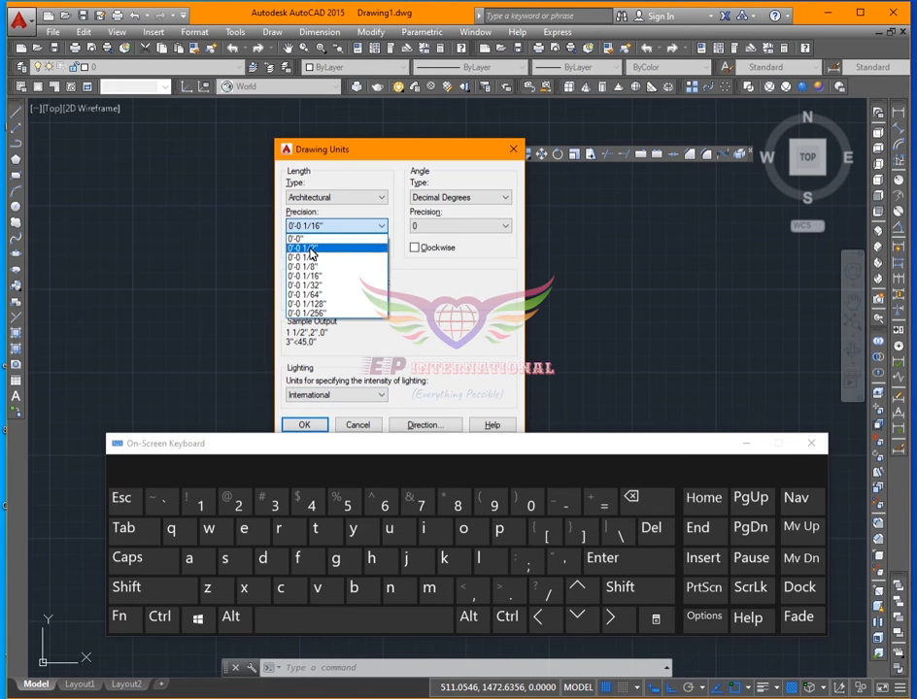
pyautogui.click(317, 257)
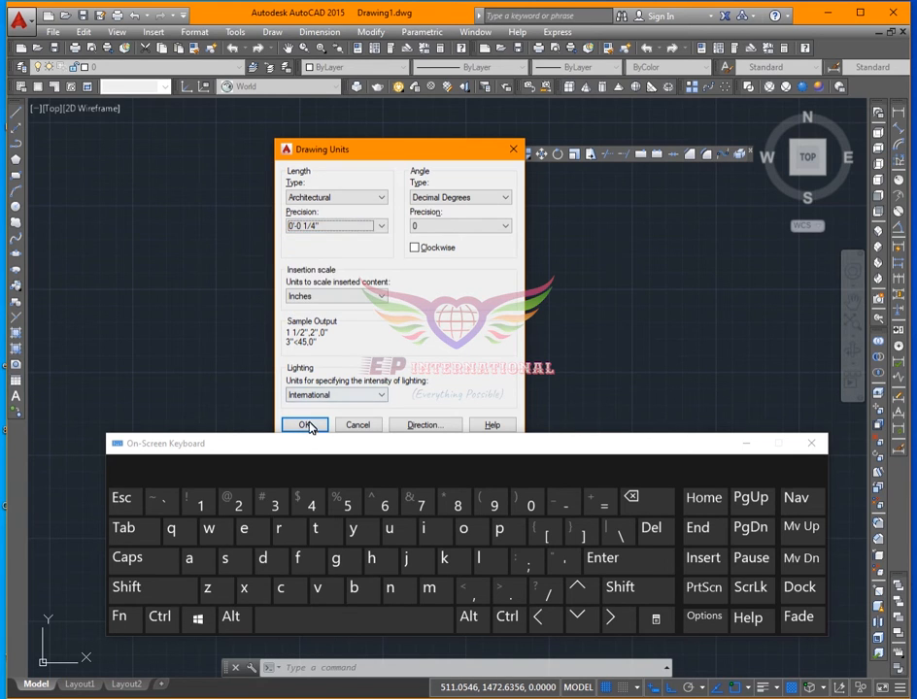
pyautogui.click(304, 425)
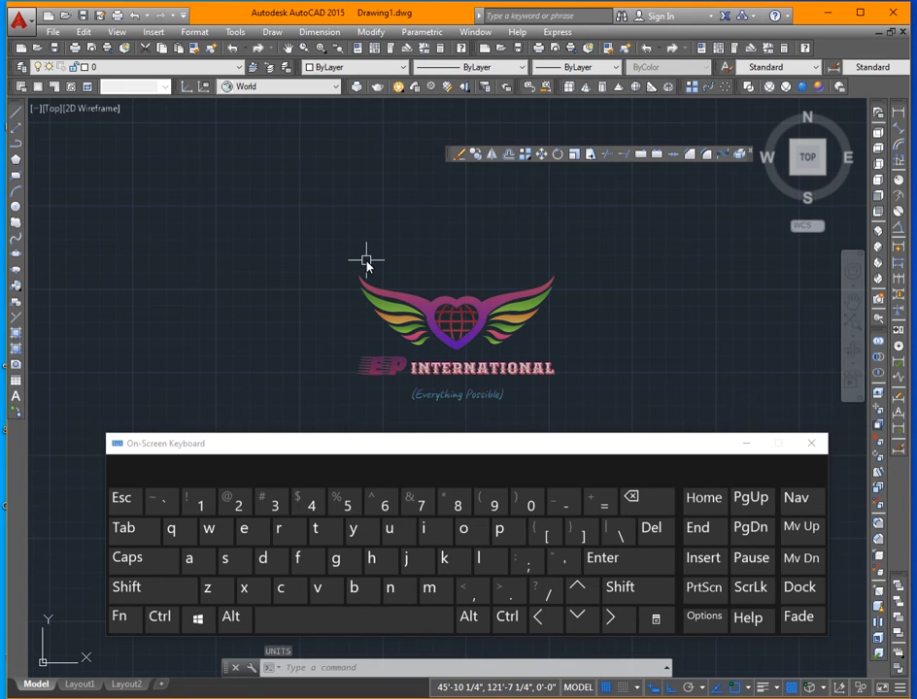
# Draw a 13' horizontal line to the right from a start point in the empty drawing area and end the Line command
pyautogui.write('L')
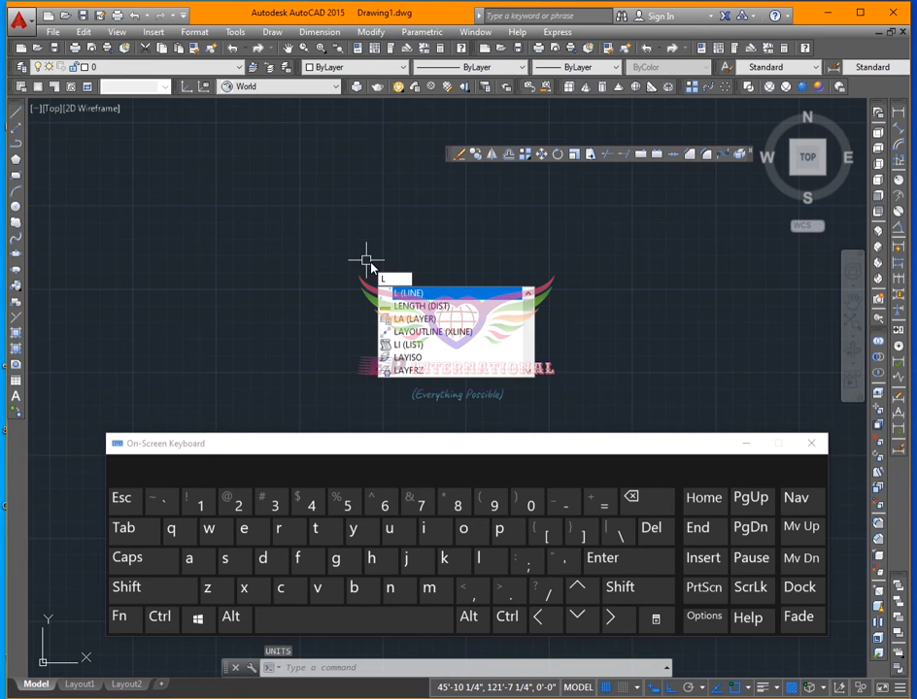
pyautogui.press('Return')
pyautogui.click(293, 227)
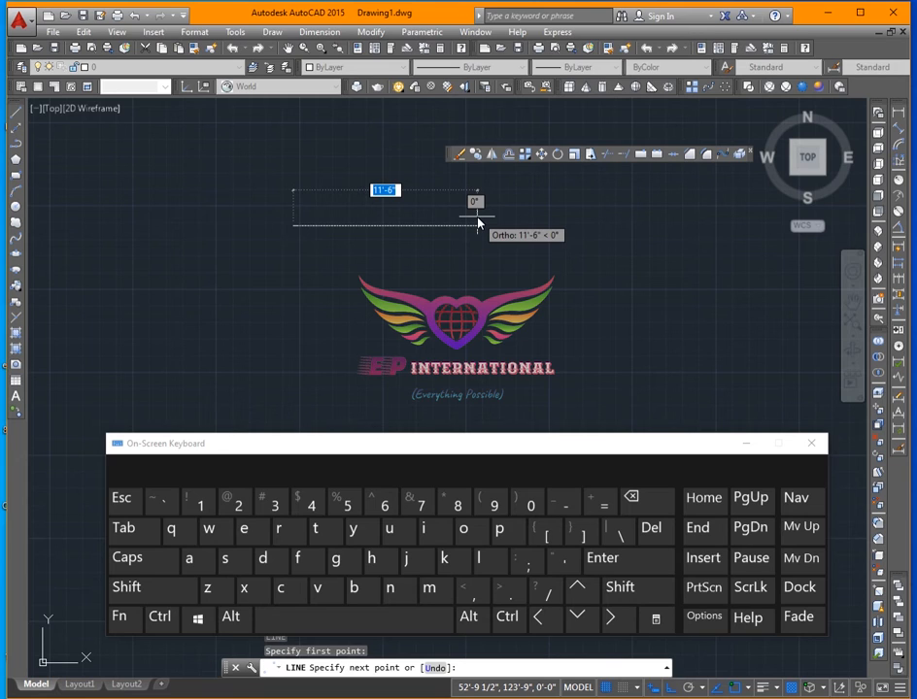
pyautogui.write('13')
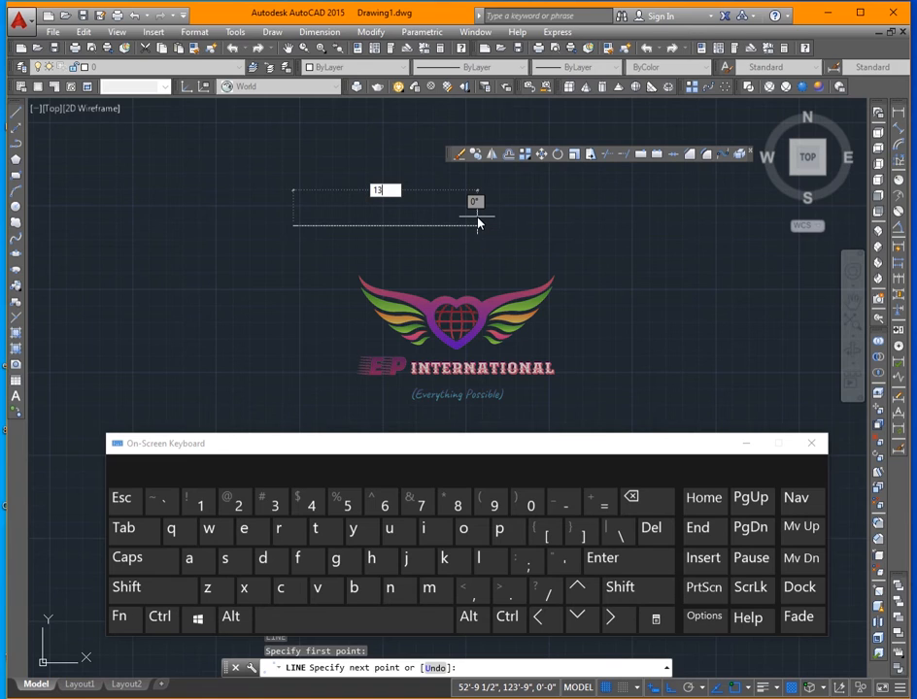
pyautogui.click(564, 563)
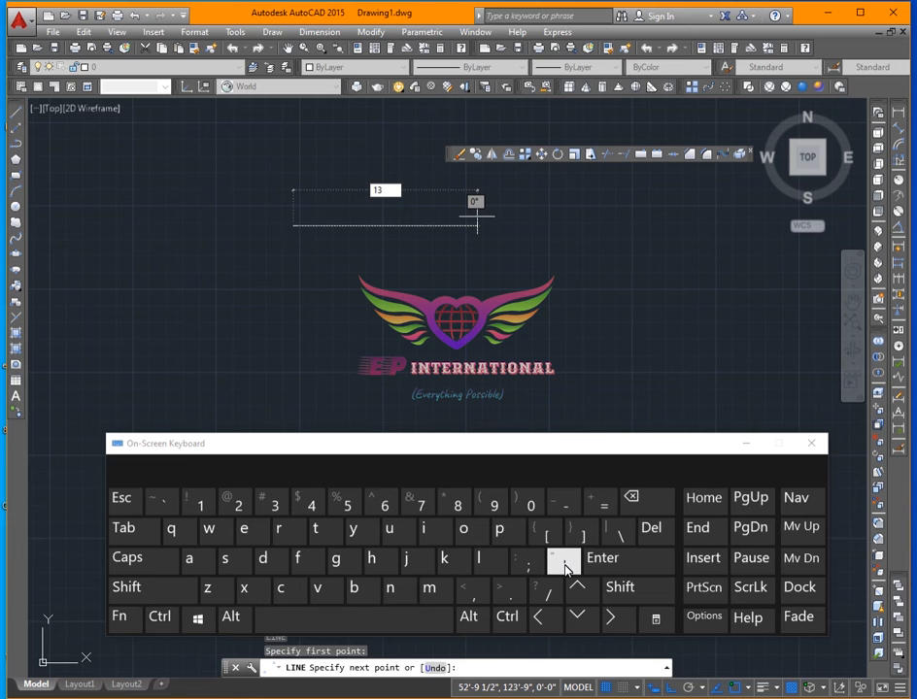
pyautogui.click(564, 566)
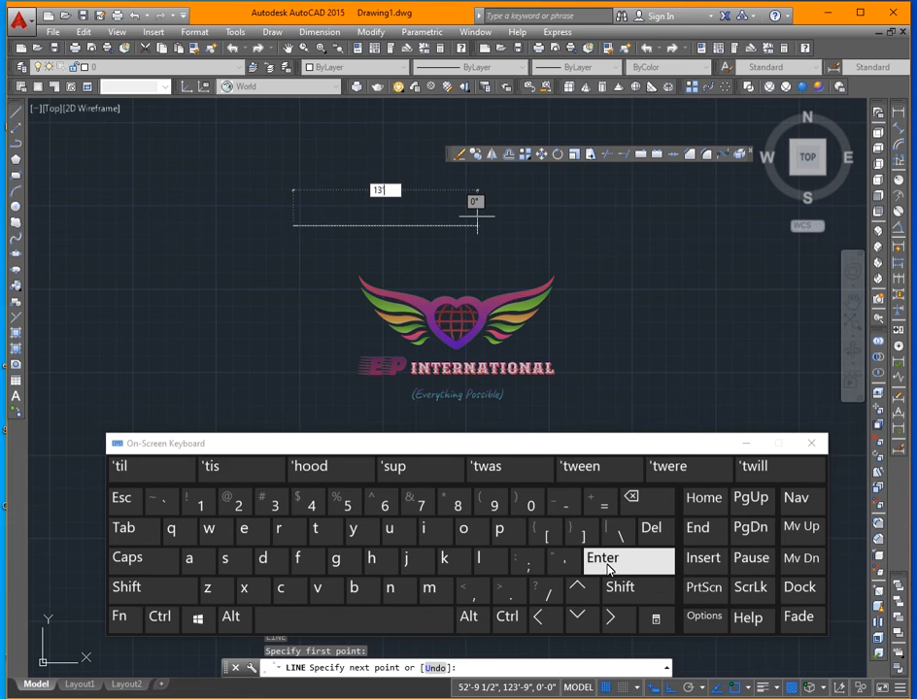
pyautogui.click(608, 563)
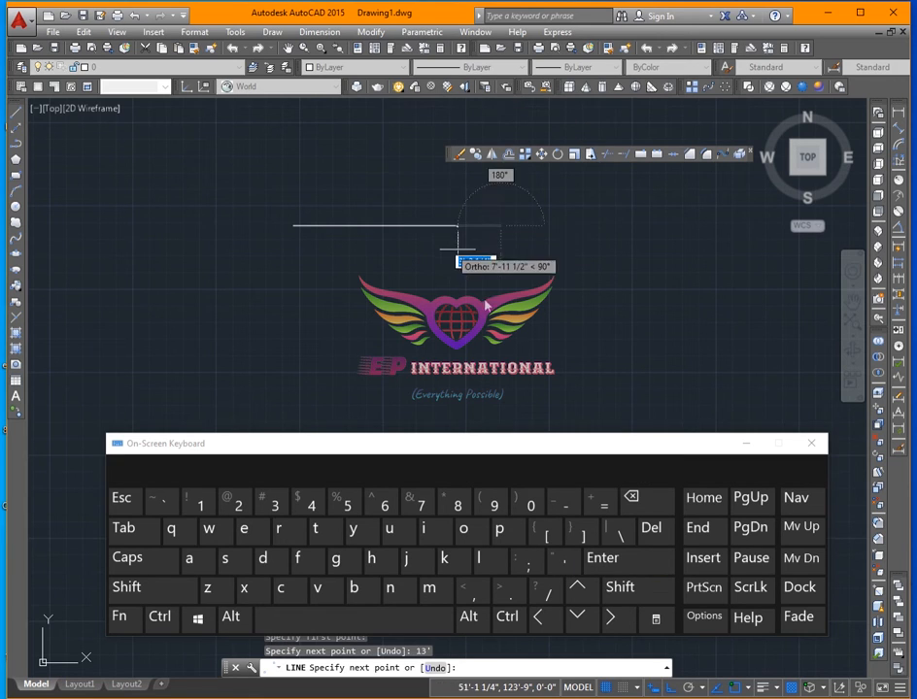
pyautogui.press('Escape')
# Offset the horizontal line 14' downward and end the Offset command
pyautogui.scroll(-2, 467, 240)
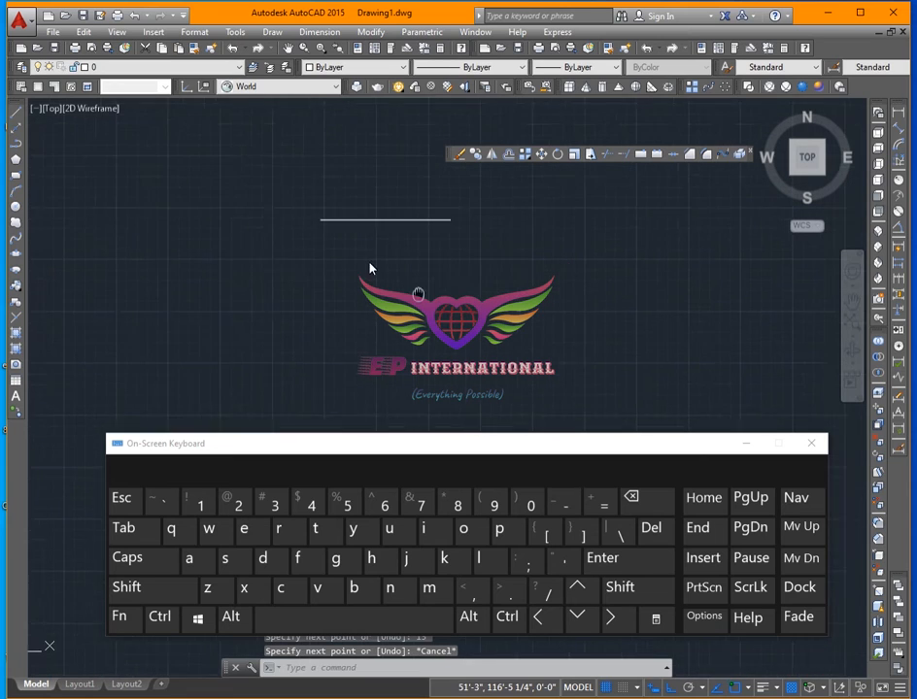
pyautogui.moveTo(418, 293); pyautogui.dragTo(362, 257, button='middle')
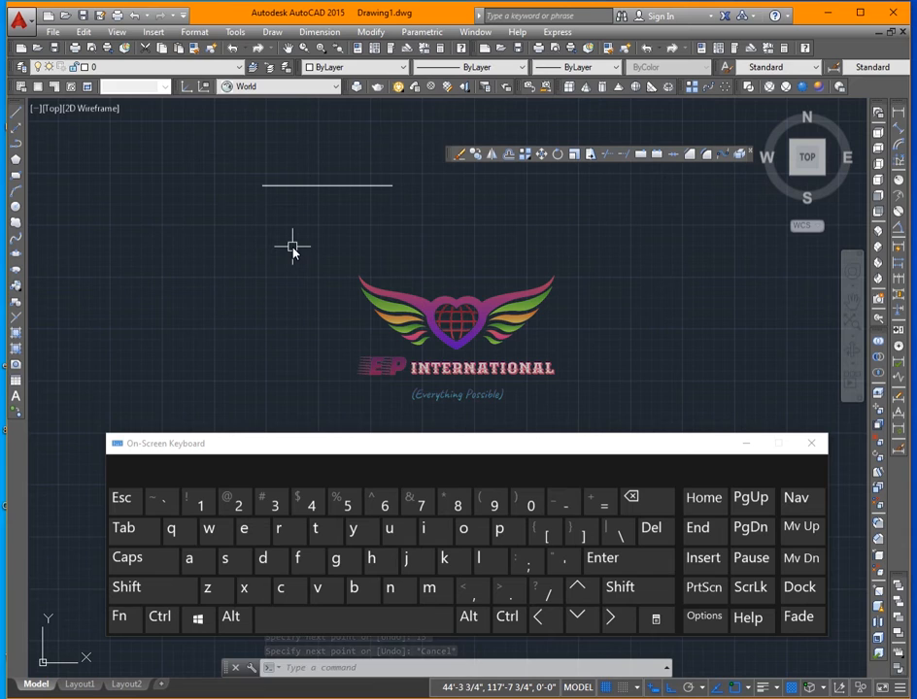
pyautogui.write('o')
pyautogui.press('Return')
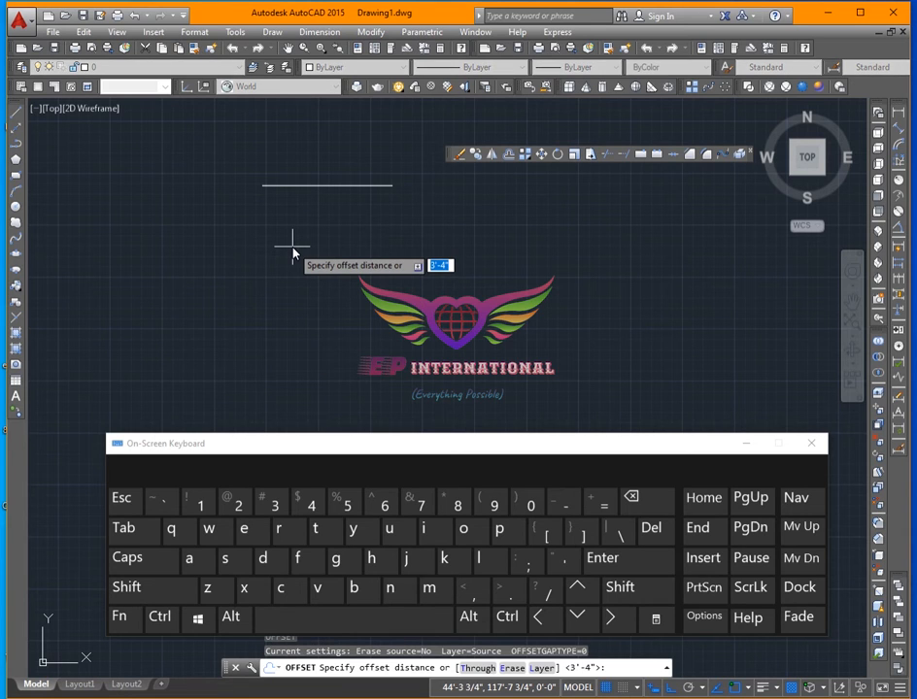
pyautogui.write('14')
pyautogui.click(561, 560)
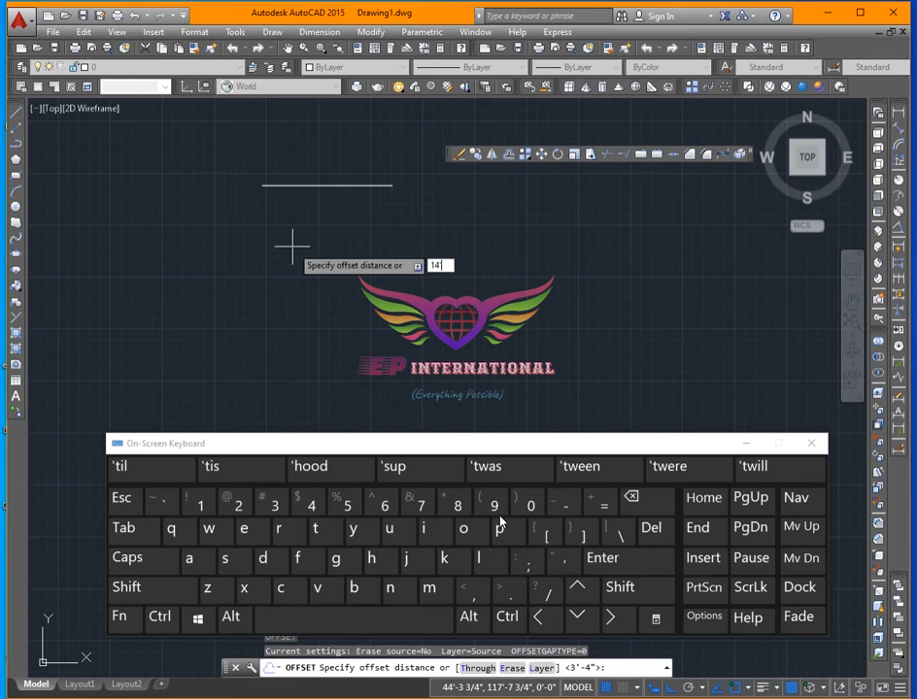
pyautogui.press('Return')
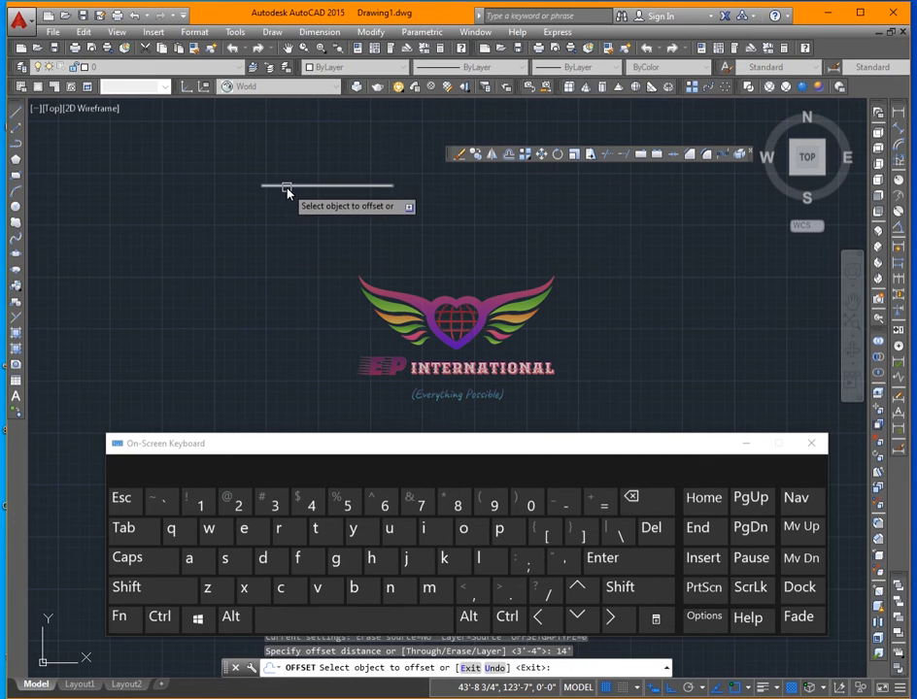
pyautogui.click(298, 322)
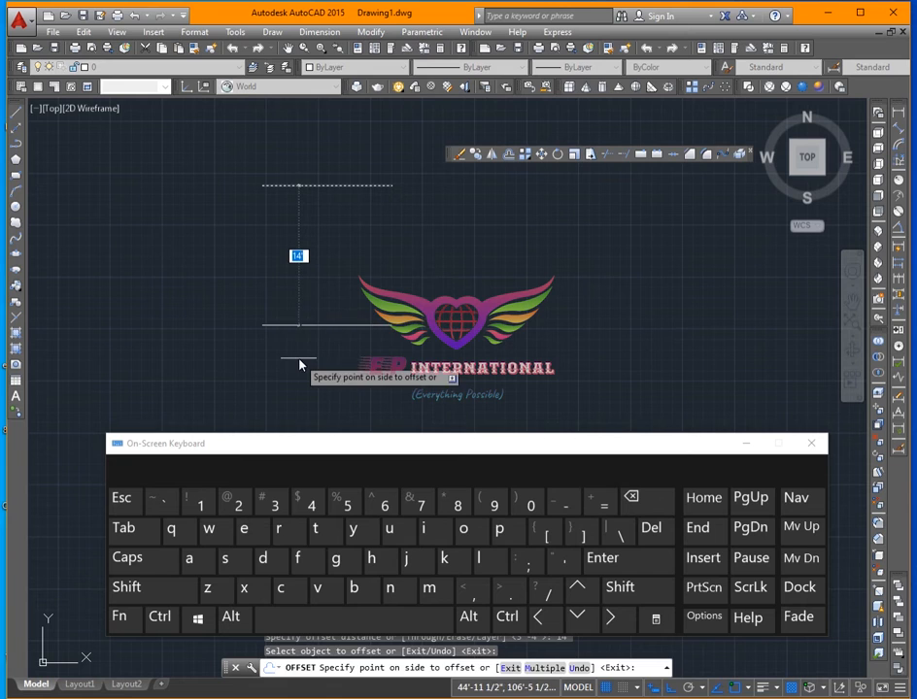
pyautogui.press('Return')
pyautogui.press('Return')
pyautogui.click(262, 185)
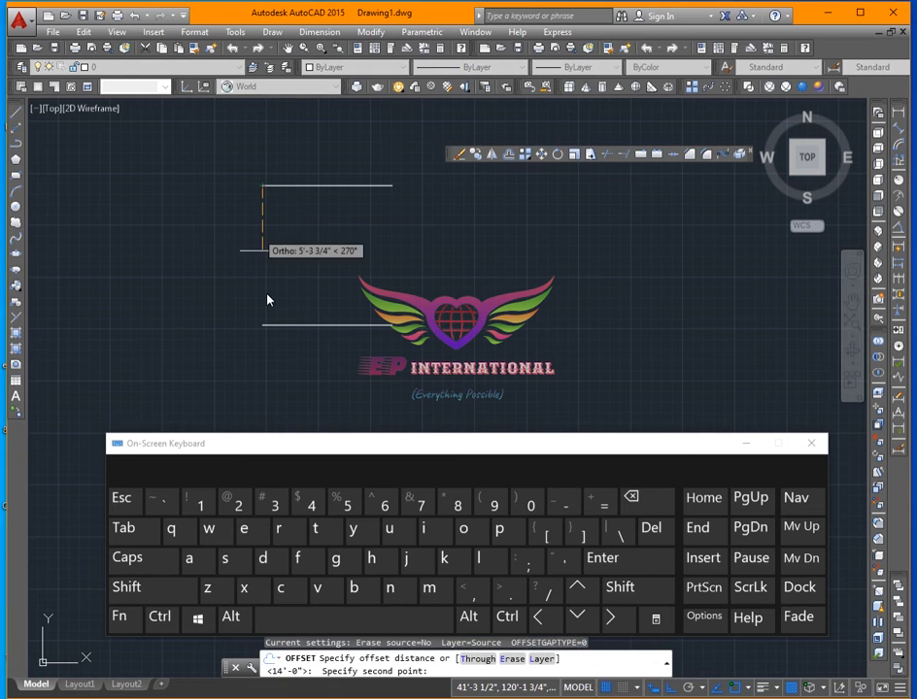
pyautogui.click(262, 324)
pyautogui.press('Return')
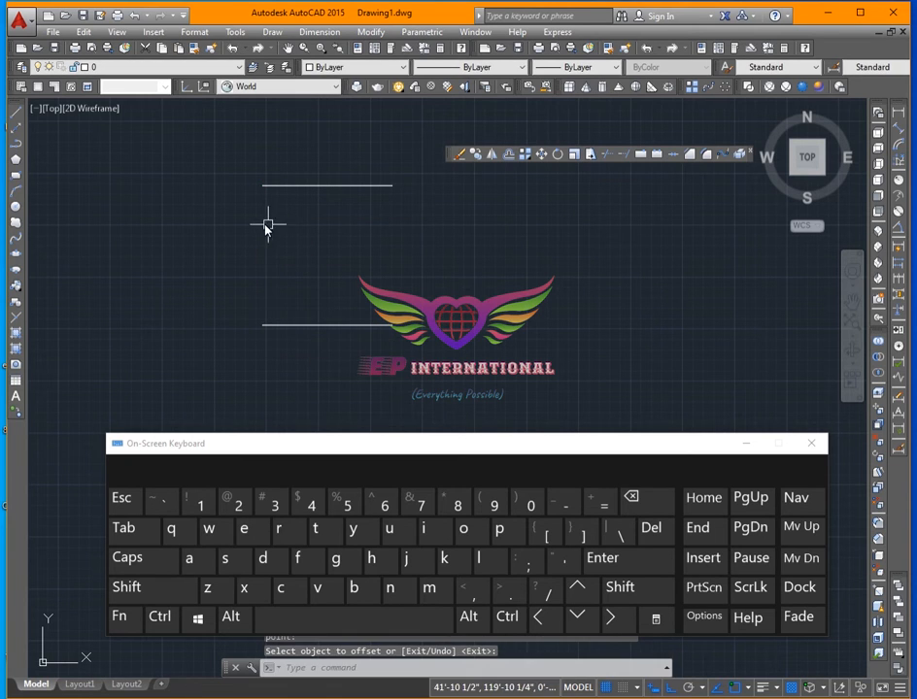
# Draw a vertical line joining the left endpoints of the two horizontal lines
pyautogui.write('l')
pyautogui.press('Return')
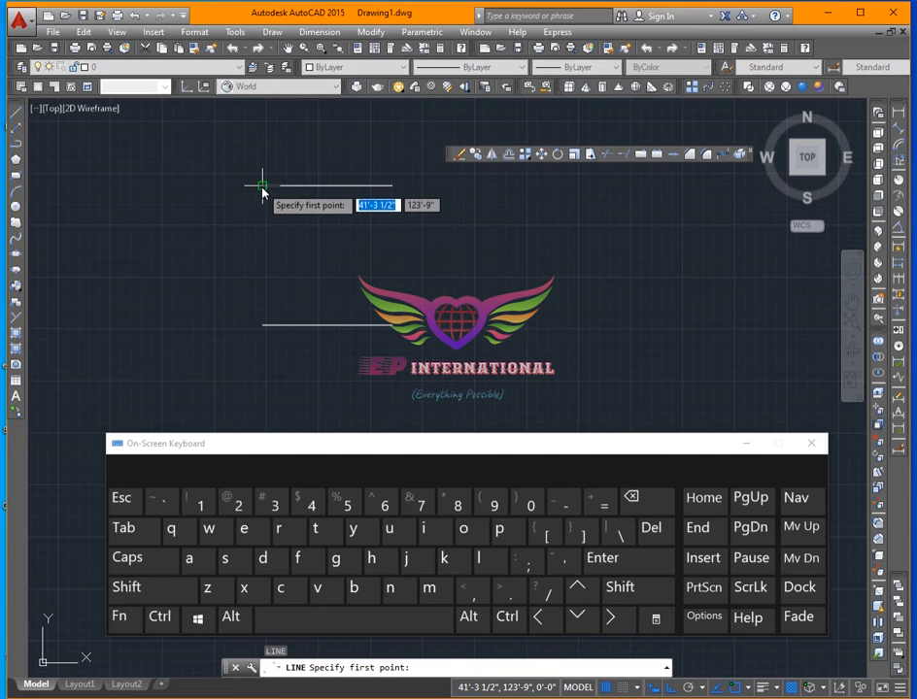
pyautogui.click(263, 185)
pyautogui.click(263, 327)
pyautogui.press('Return')
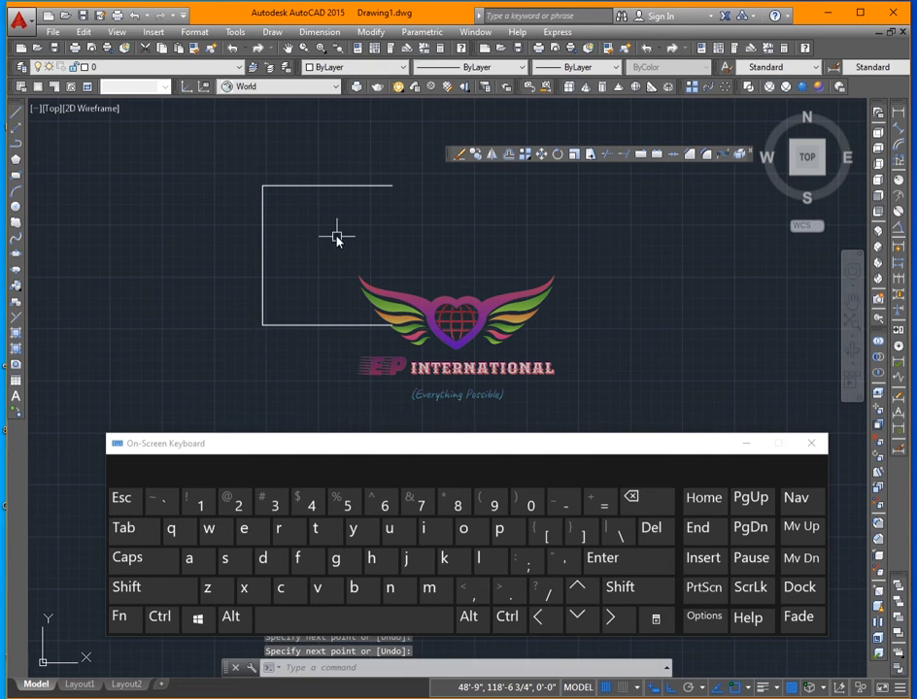
# Offset the left vertical line 13' to the right to close the rectangle, ending the Offset command
pyautogui.write('o')
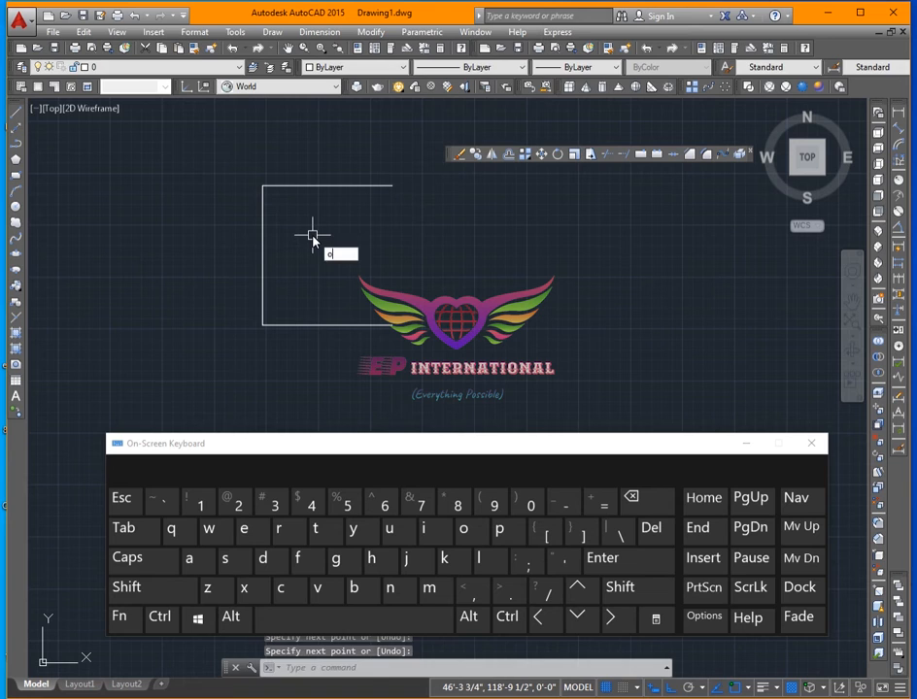
pyautogui.press('Return')
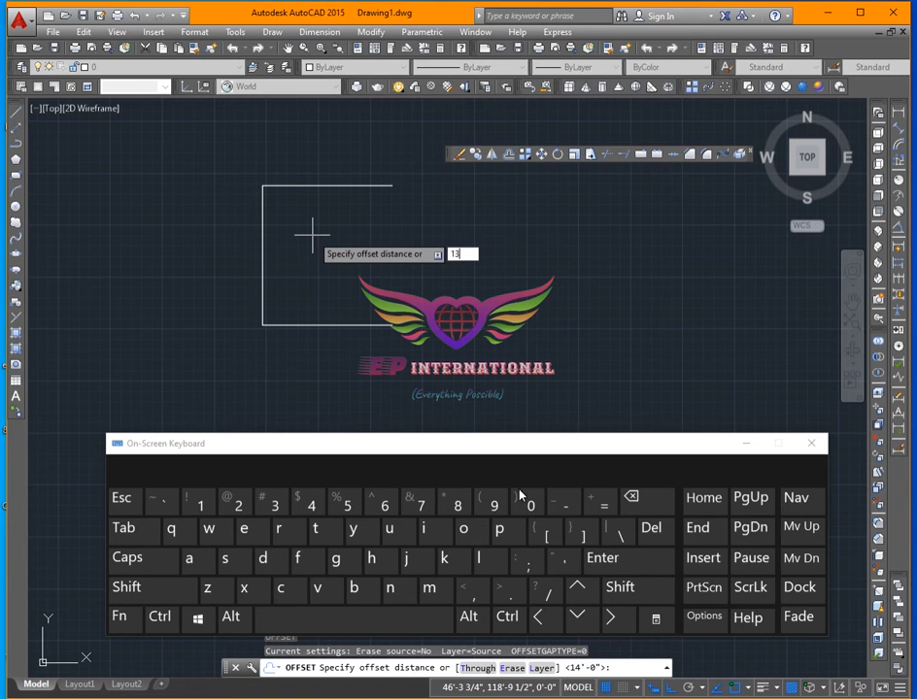
pyautogui.write('13')
pyautogui.click(569, 560)
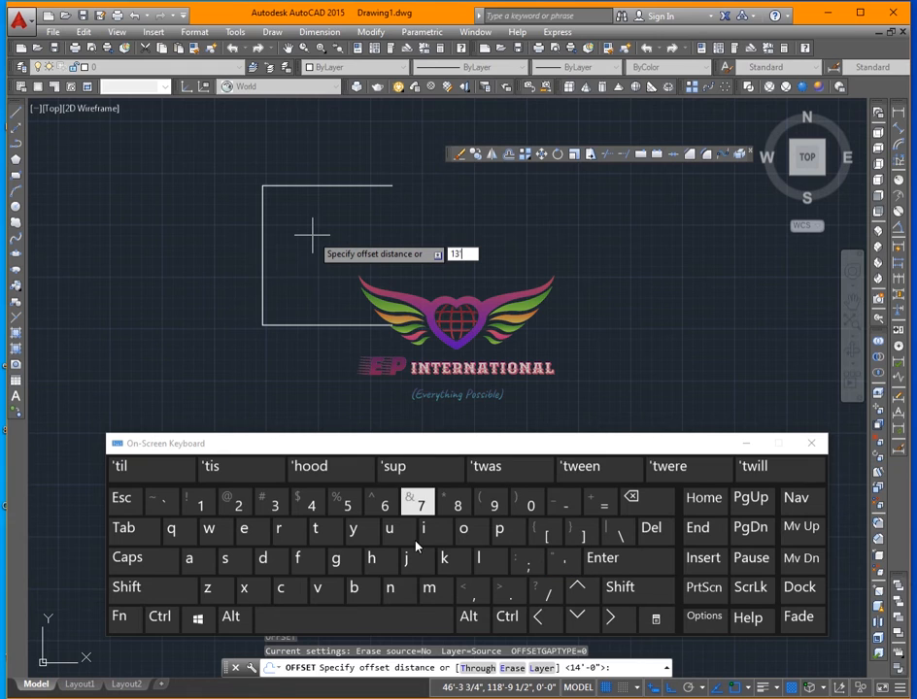
pyautogui.click(389, 617)
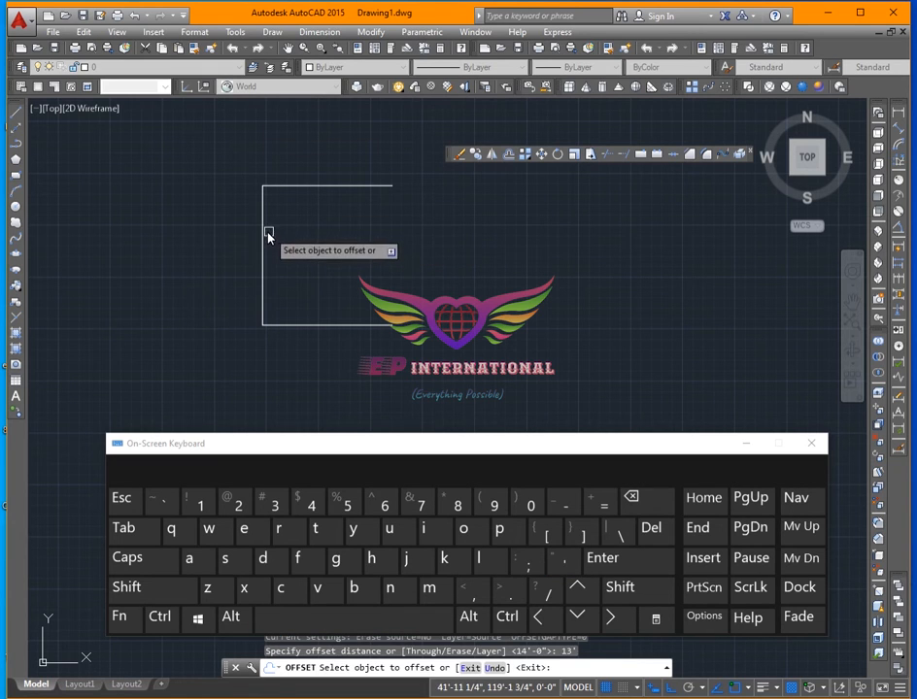
pyautogui.click(268, 234)
pyautogui.click(336, 245)
pyautogui.press('Return')
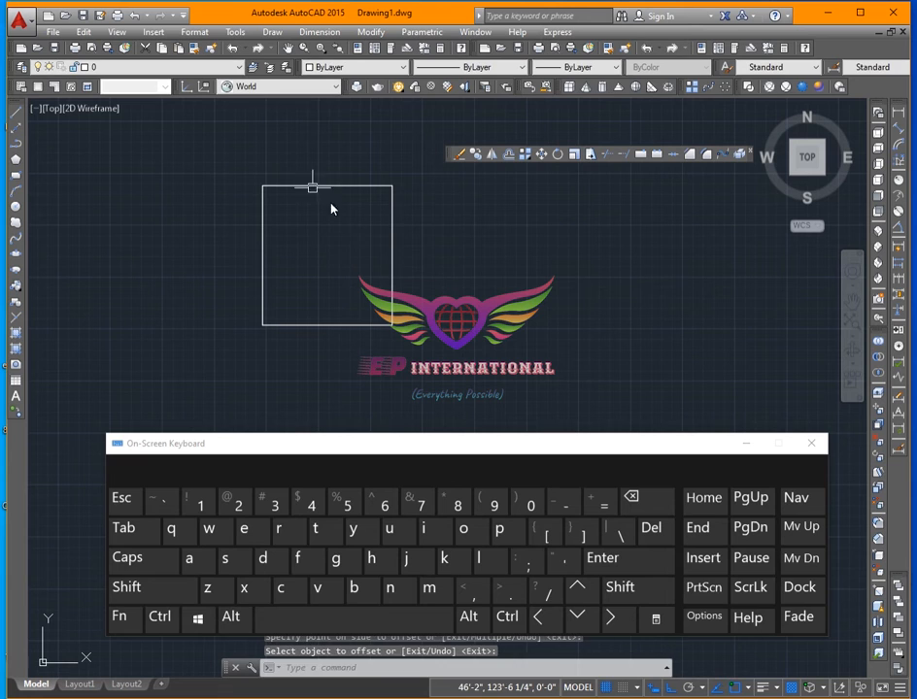
pyautogui.press('Escape')
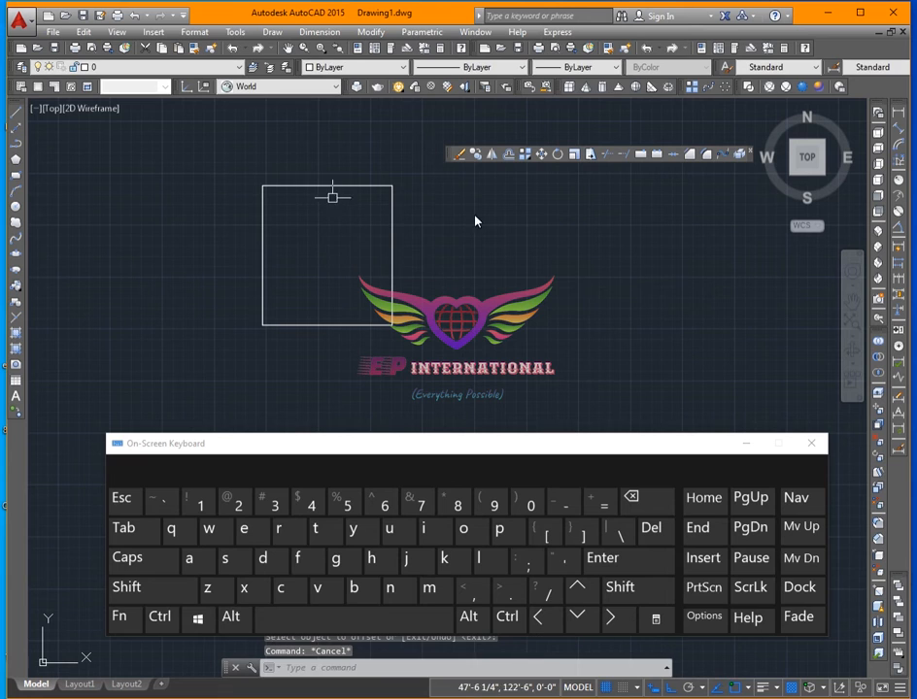
# Add a linear dimension for the rectangle's width between its vertical sides, placing it inside the rectangle
pyautogui.click(900, 117)
pyautogui.click(261, 240)
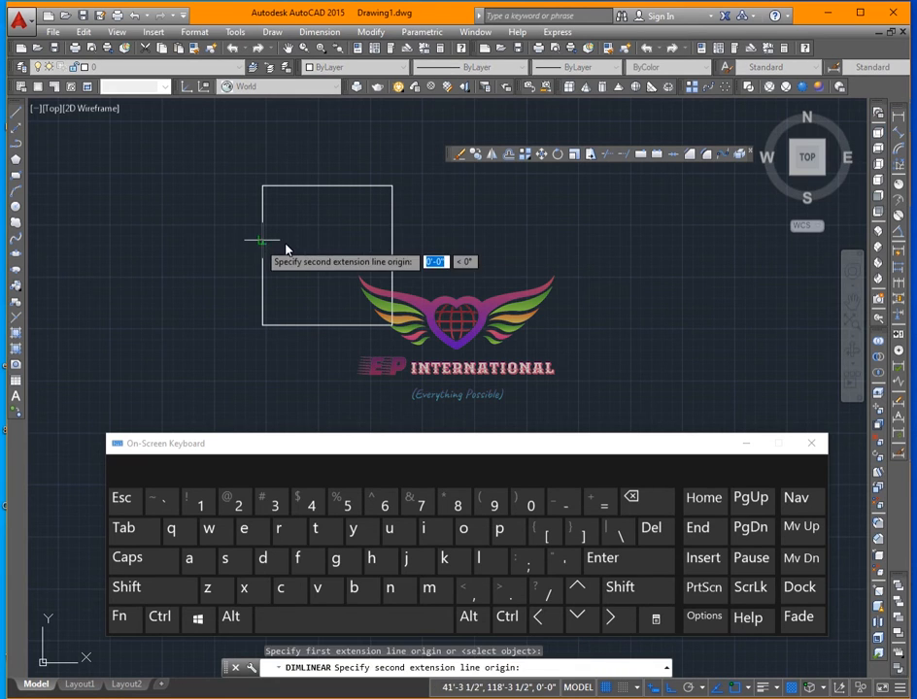
pyautogui.click(392, 241)
pyautogui.click(349, 252)
# Add a linear dimension for the rectangle's height between its horizontal sides, placing it inside, left of the centre
pyautogui.scroll(2, 338, 257)
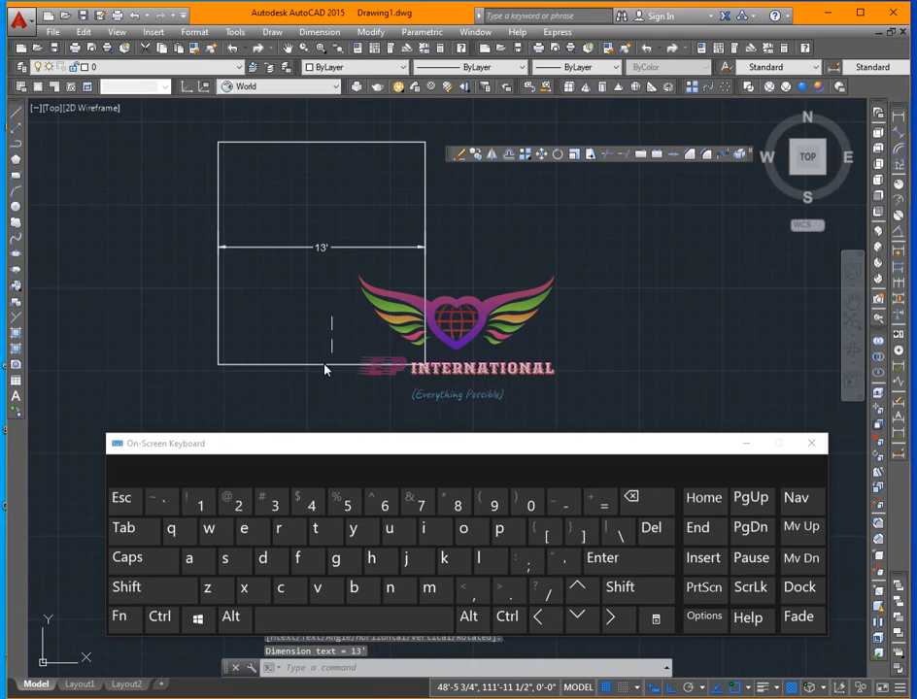
pyautogui.press('Return')
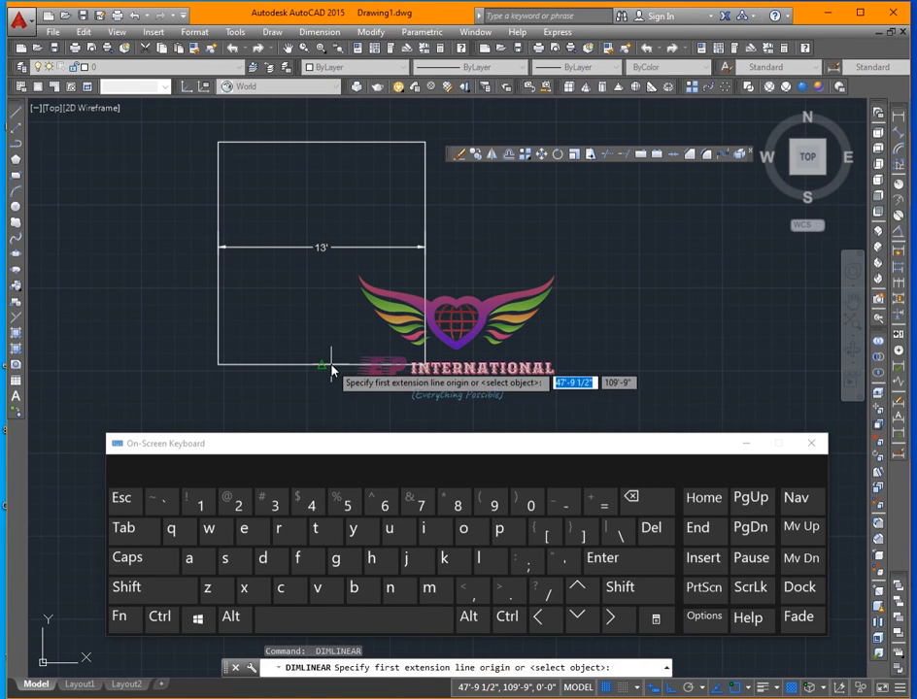
pyautogui.click(330, 367)
pyautogui.click(321, 146)
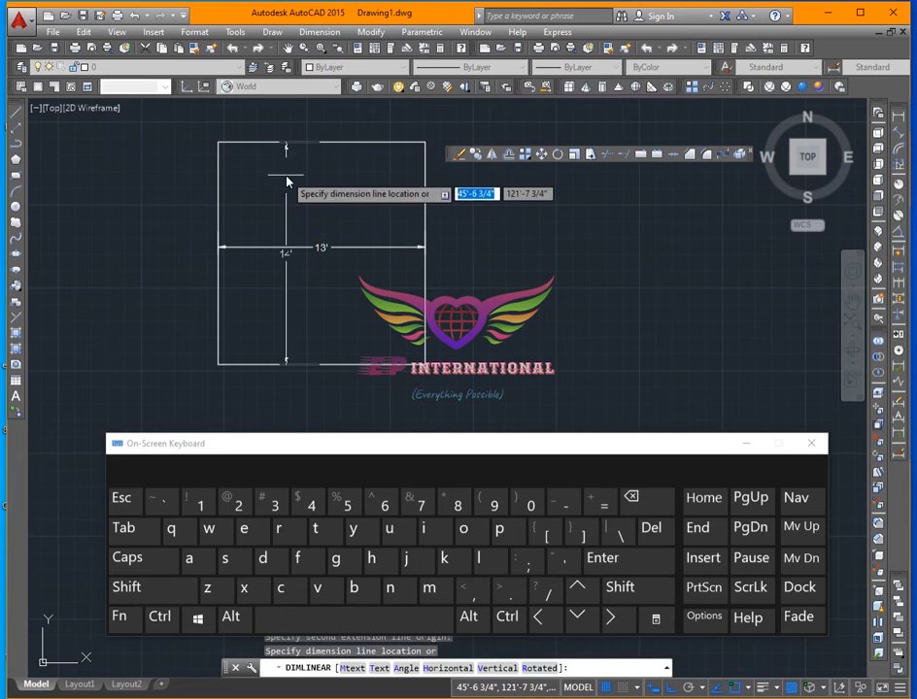
pyautogui.click(288, 184)
pyautogui.scroll(2, 291, 262)
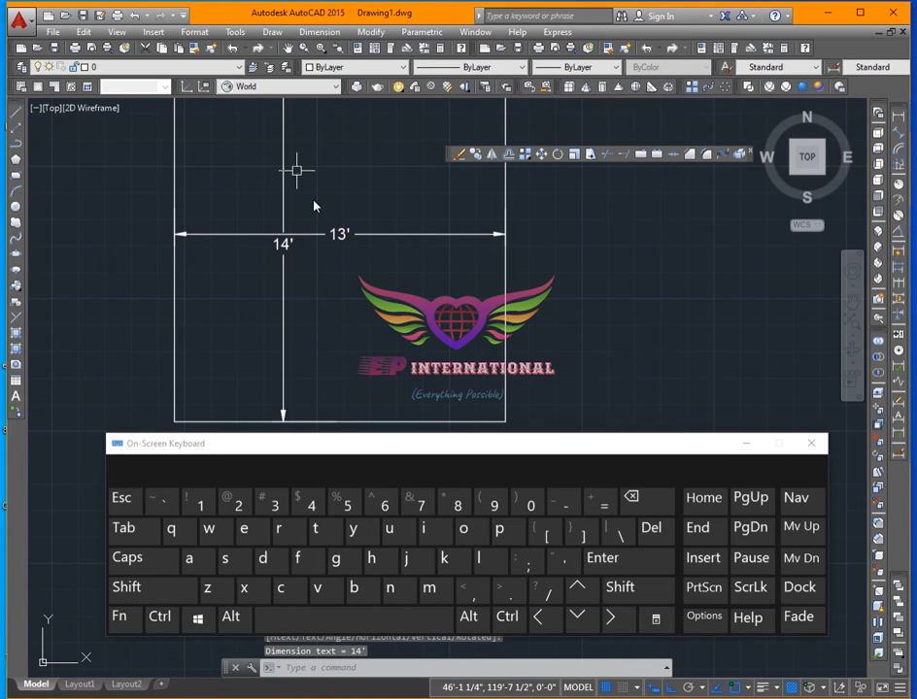
# Delete the width and height dimensions inside the rectangle
pyautogui.scroll(-2, 334, 255)
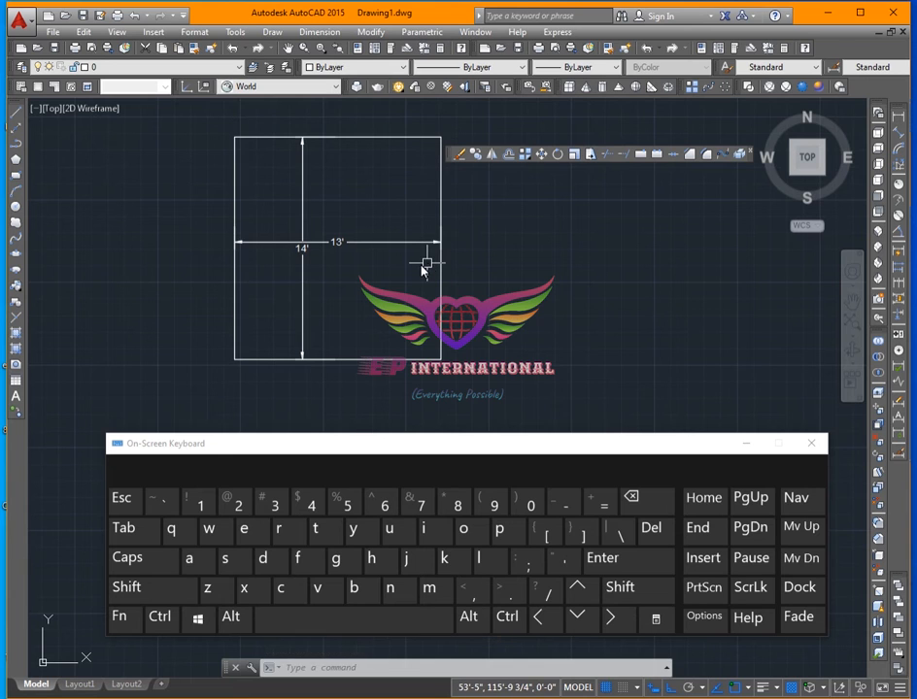
pyautogui.scroll(-2, 334, 297)
pyautogui.scroll(2, 336, 292)
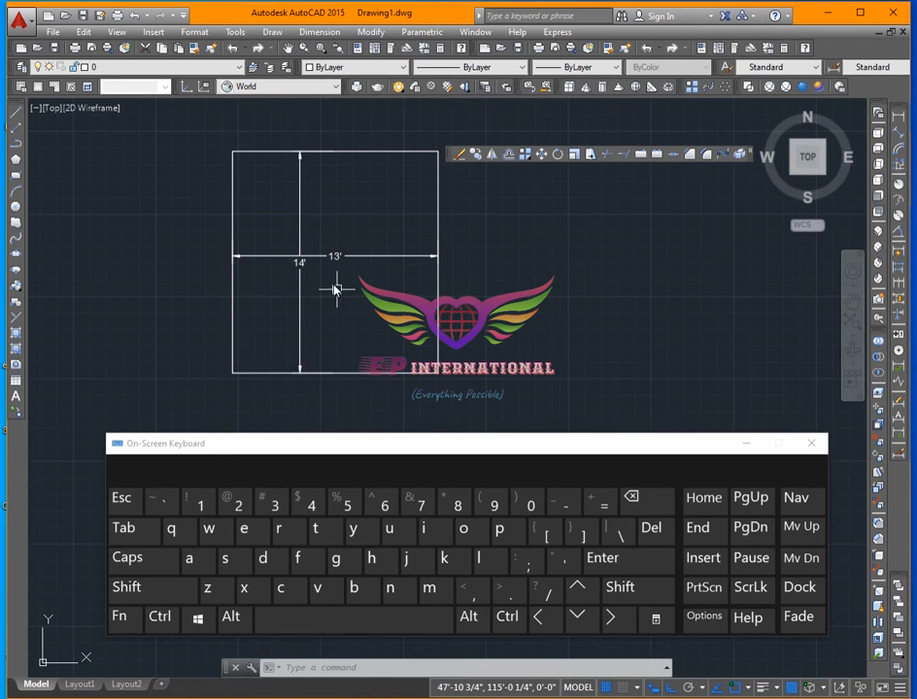
pyautogui.click(336, 214)
pyautogui.click(276, 302)
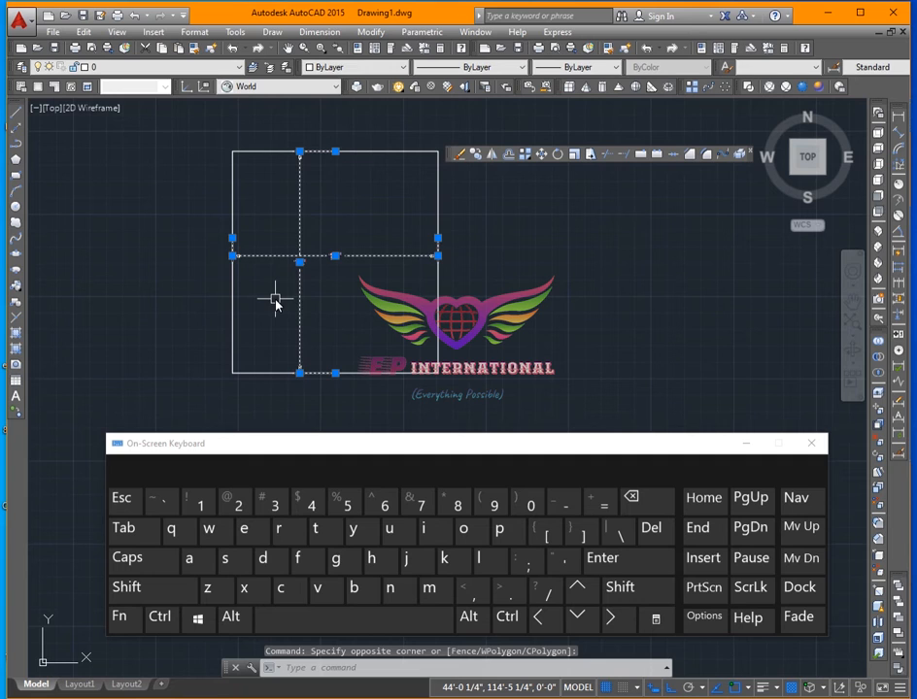
pyautogui.press('Delete')
# Delete all four lines of the rectangle to clear the drawing
pyautogui.scroll(-1, 276, 301)
pyautogui.click(386, 195)
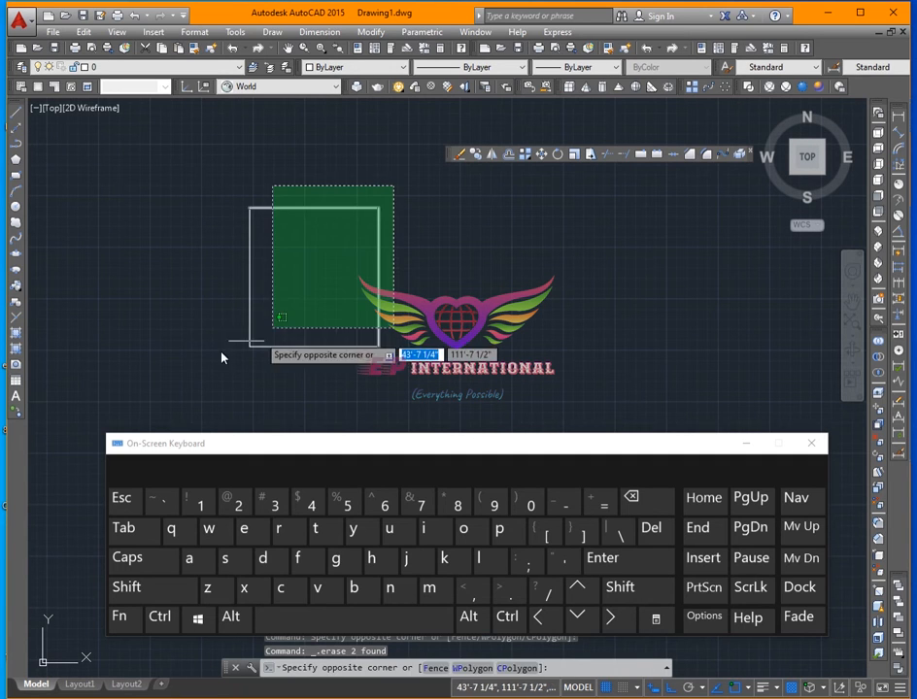
pyautogui.click(206, 367)
pyautogui.press('Delete')
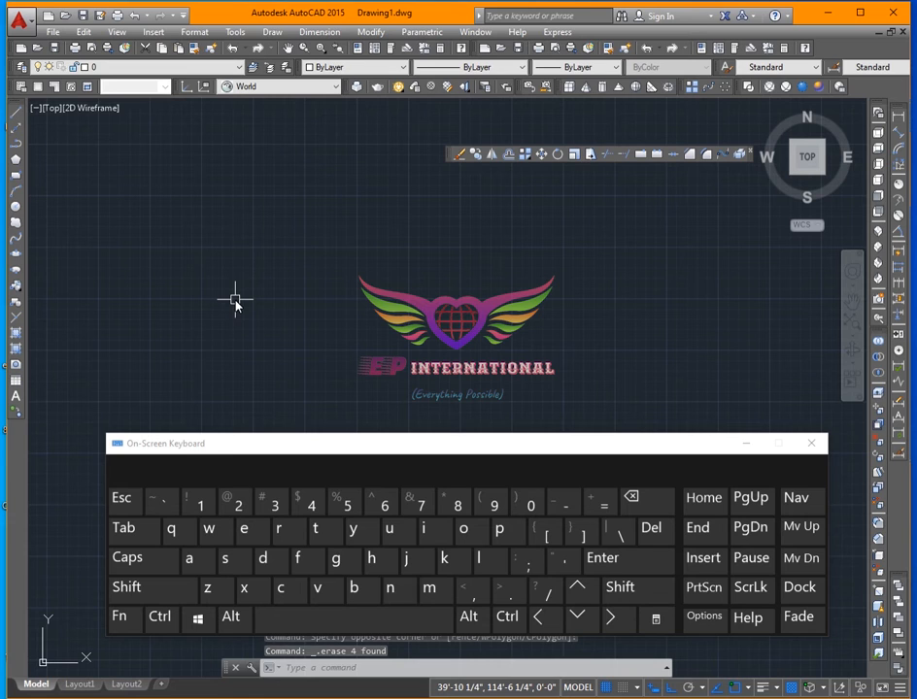
pyautogui.write('o')
pyautogui.press('Return')
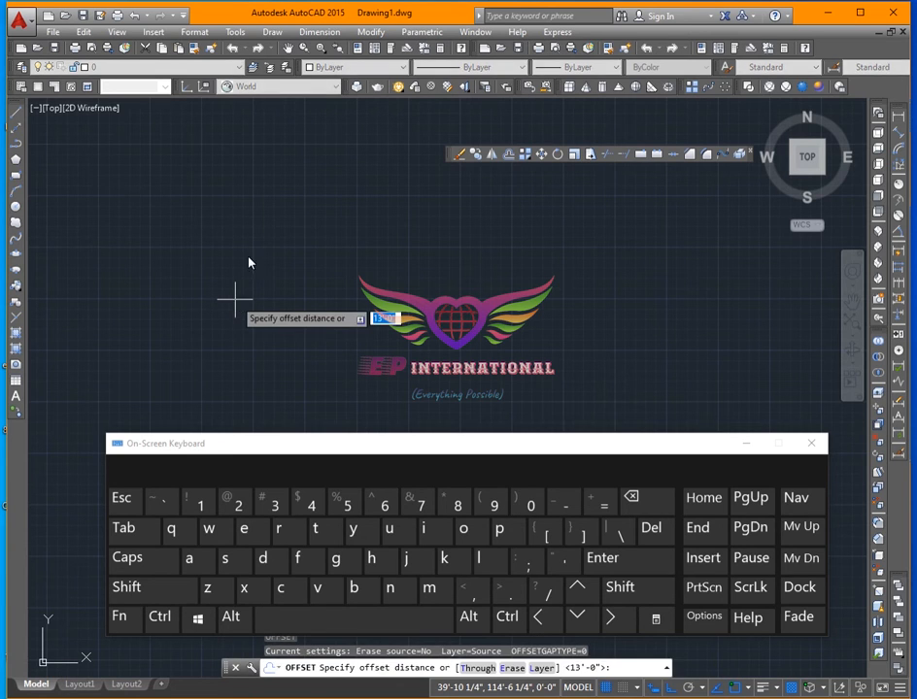
pyautogui.click(281, 204)
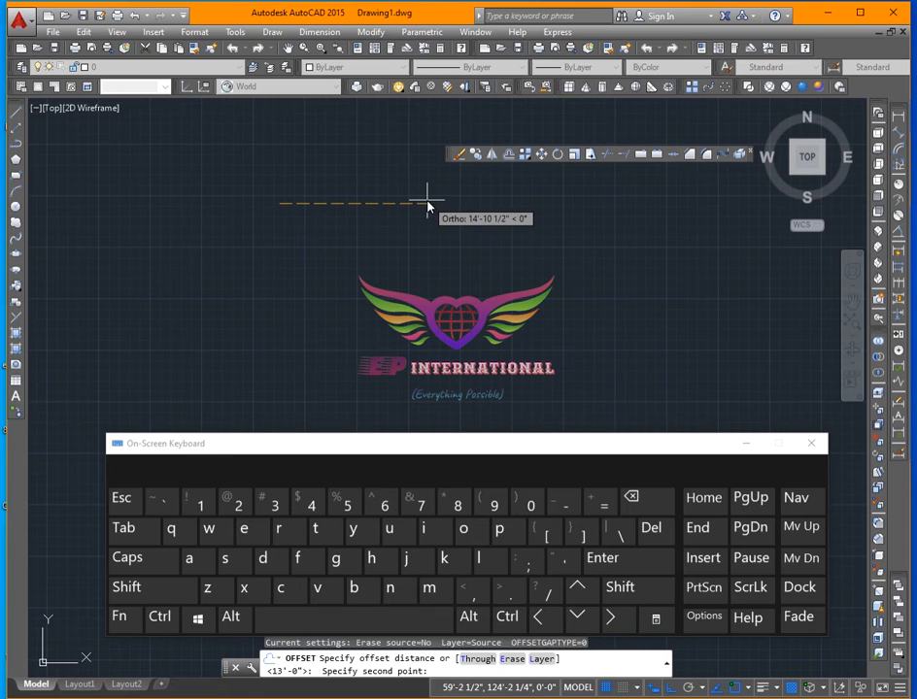
pyautogui.write('25')
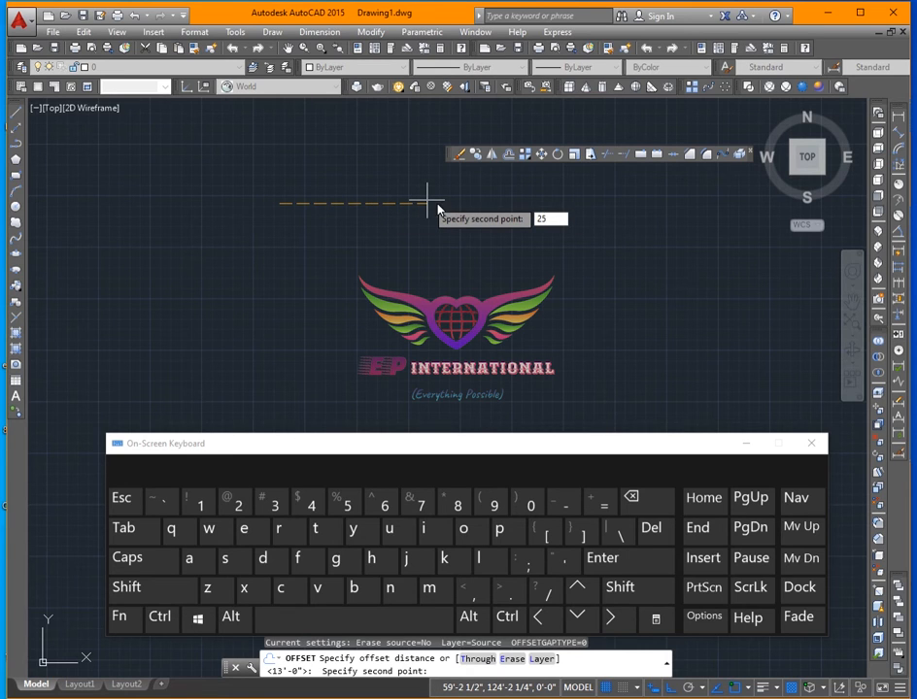
pyautogui.write("'")
pyautogui.press('Return')
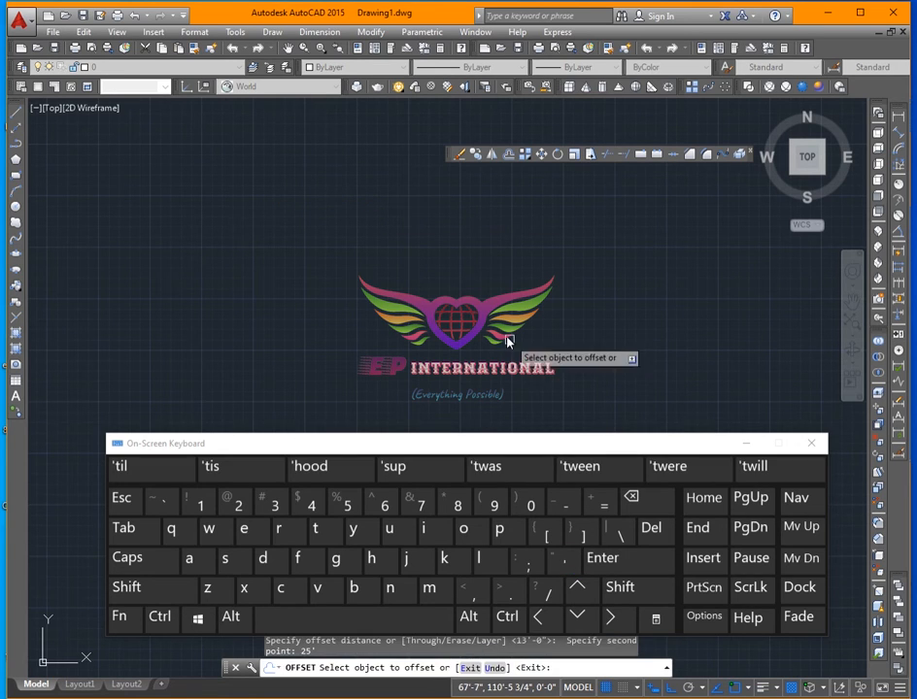
pyautogui.press('Escape')
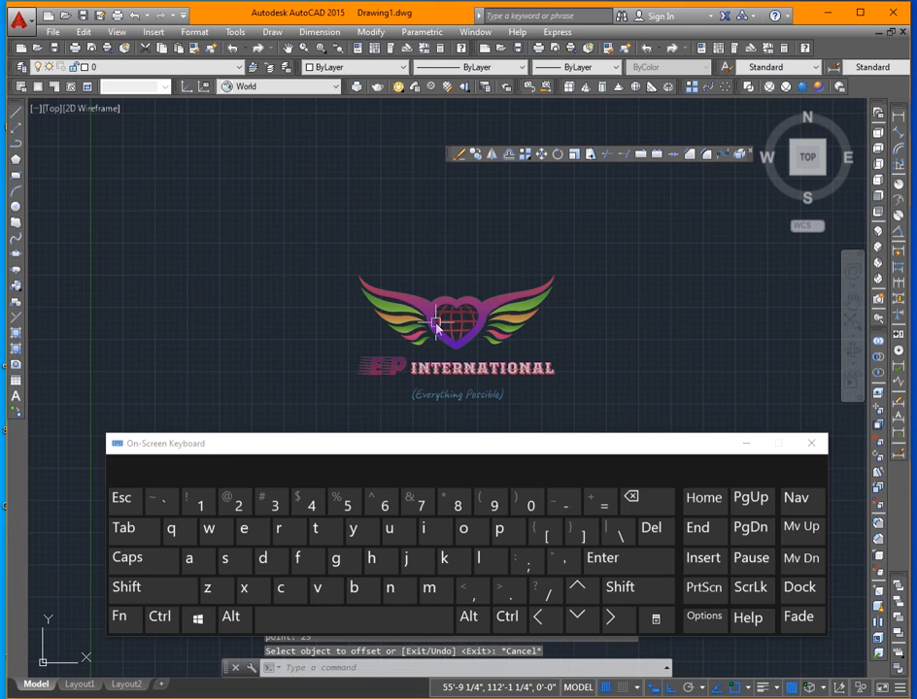
# Start a line in the empty drawing area with a horizontal segment 25' long running to the right
pyautogui.write('l')
pyautogui.press('Return')
pyautogui.click(297, 254)
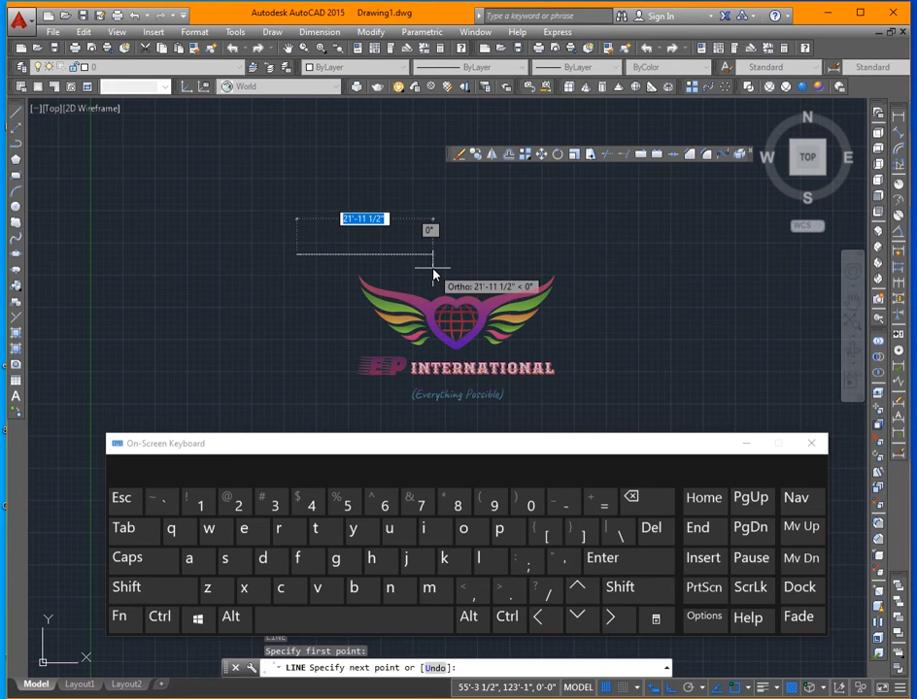
pyautogui.write('25')
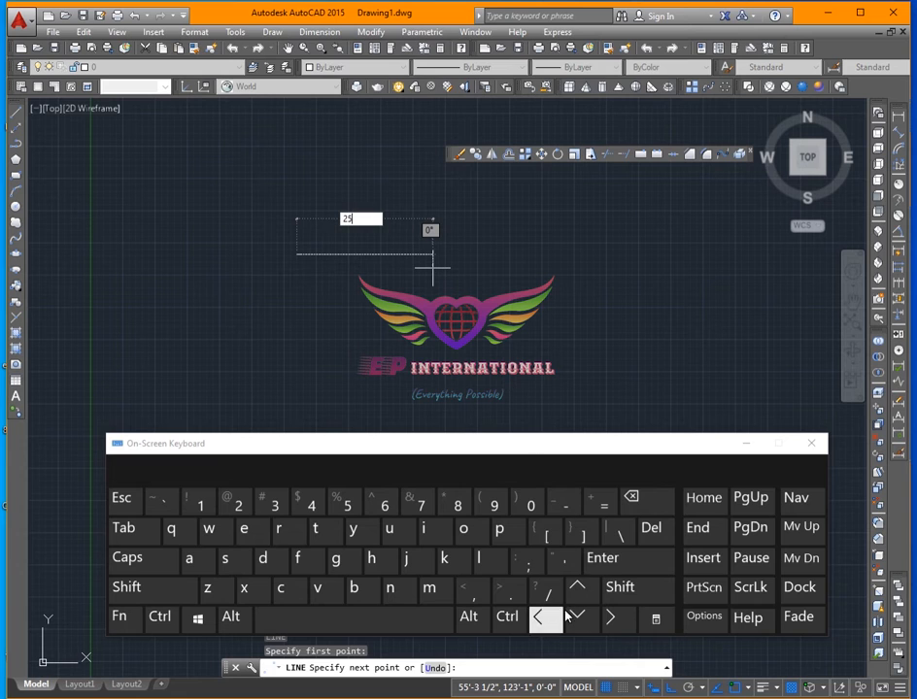
pyautogui.click(563, 560)
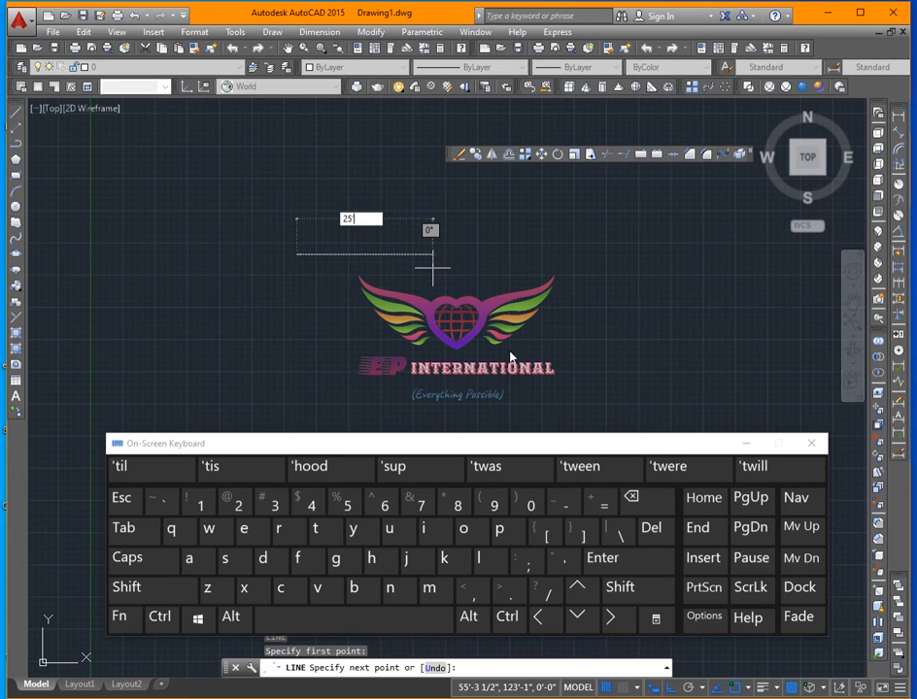
pyautogui.click(408, 619)
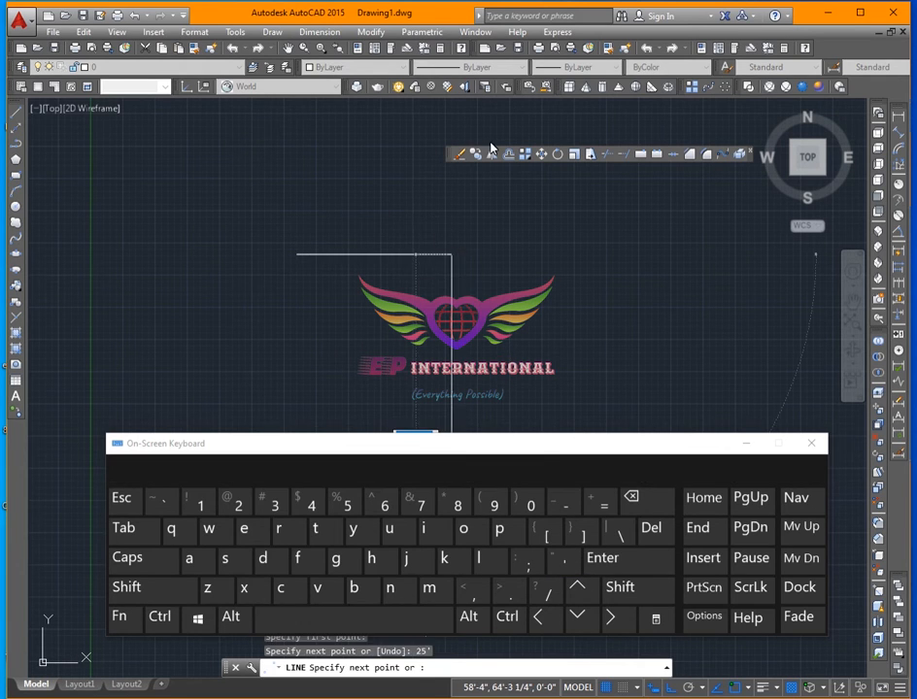
# Continue with a vertical segment 50' long straight down from the horizontal segment's right end, and end the line
pyautogui.scroll(-2, 432, 282)
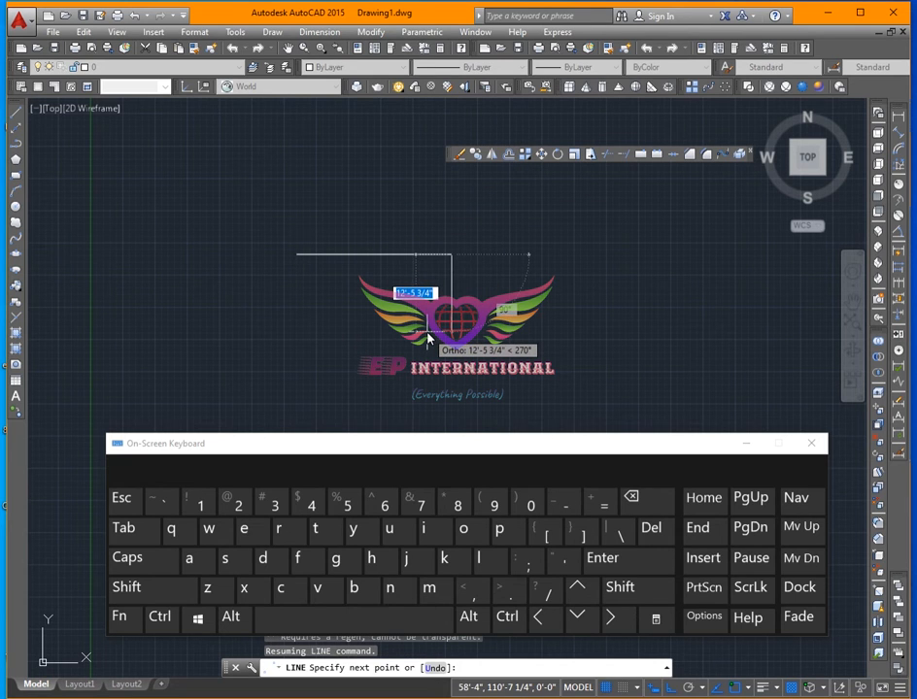
pyautogui.write('50')
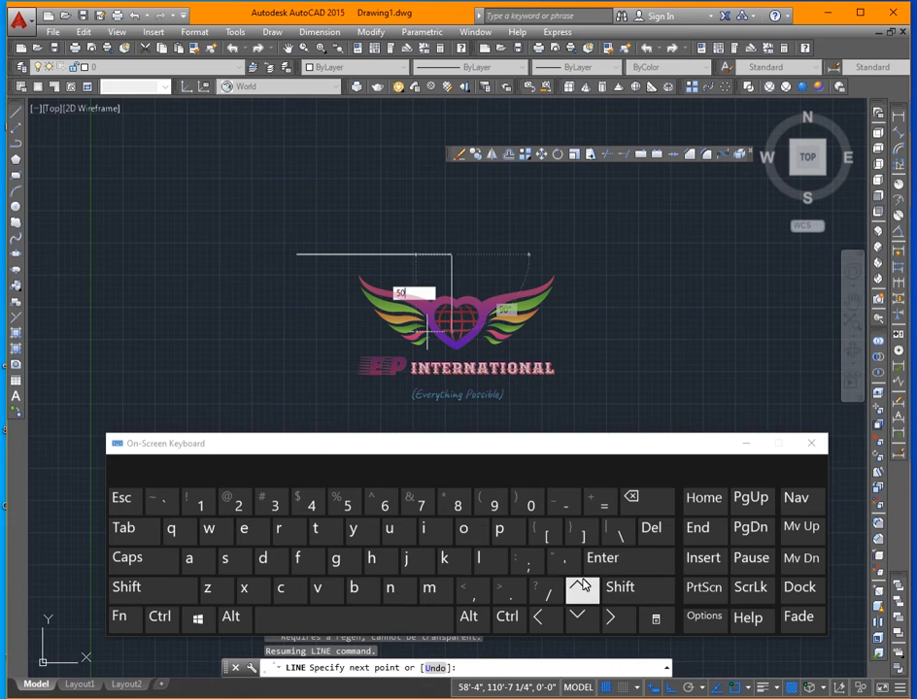
pyautogui.click(563, 559)
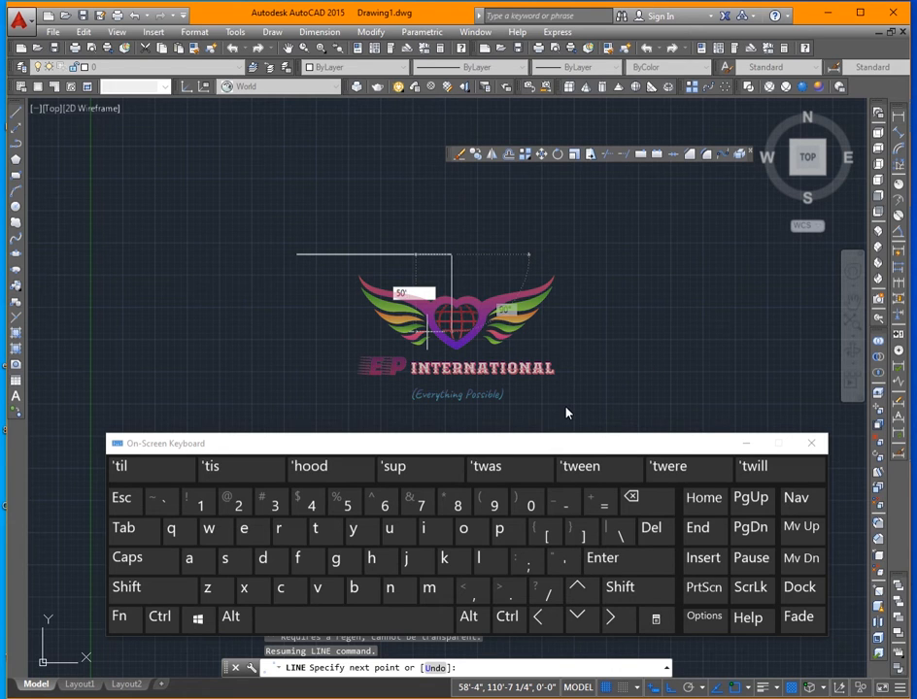
pyautogui.click(602, 558)
pyautogui.press('Return')
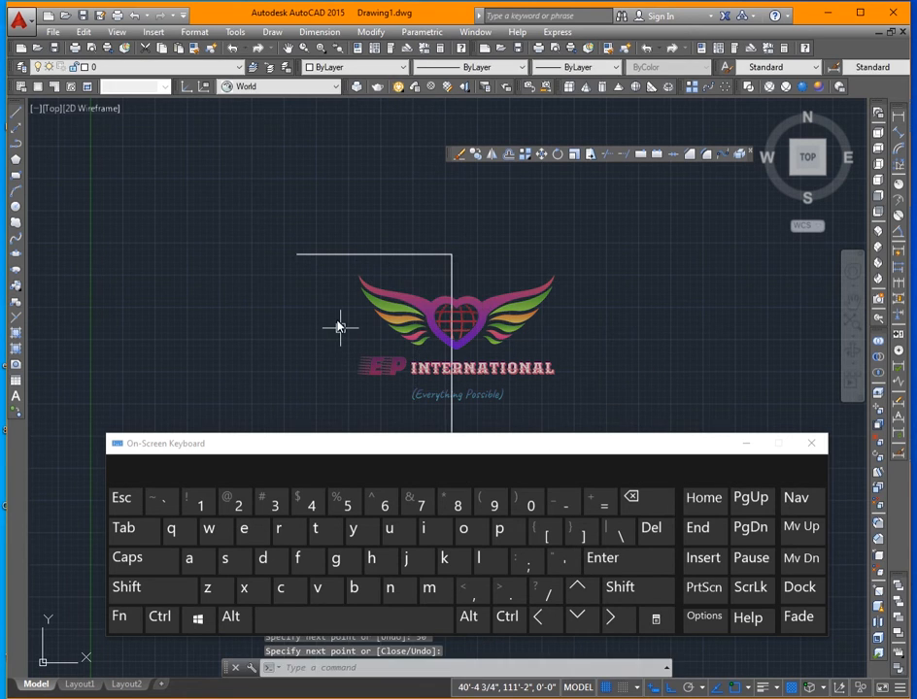
# Minimize the on-screen keyboard to uncover the whole drawing area
pyautogui.moveTo(339, 327); pyautogui.dragTo(305, 223, button='middle')
pyautogui.scroll(-2, 325, 247)
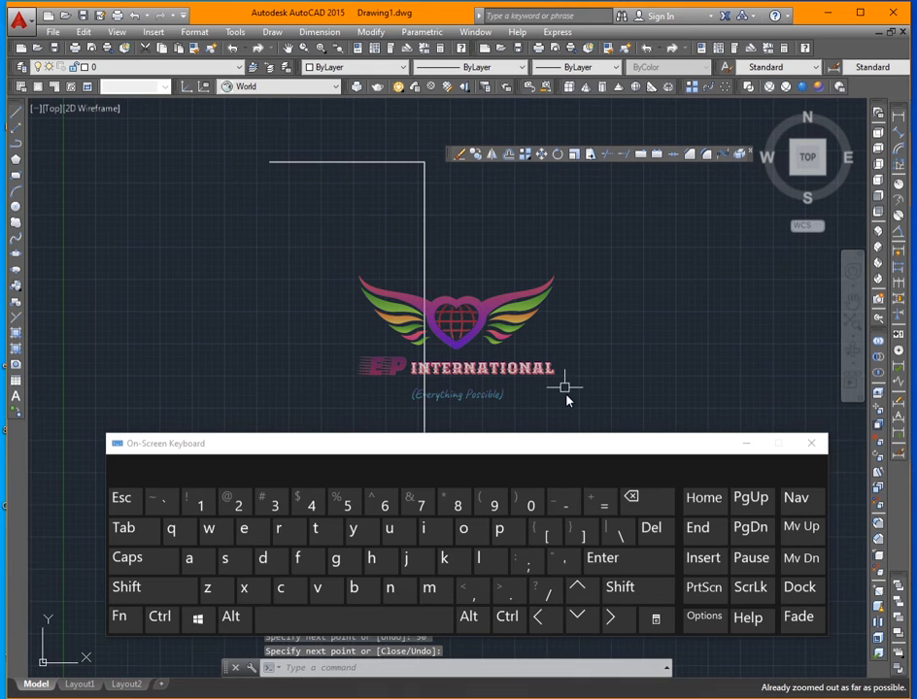
pyautogui.click(746, 443)
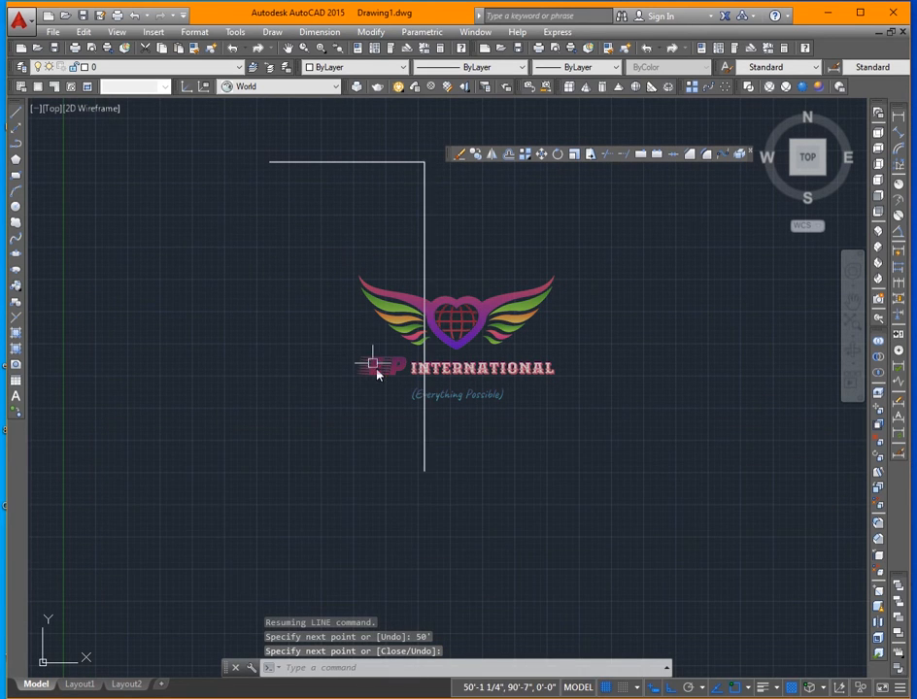
# Offset the 50' vertical line 25' to the left
pyautogui.moveTo(375, 317); pyautogui.dragTo(416, 396, button='middle')
pyautogui.write('o')
pyautogui.press('Return')
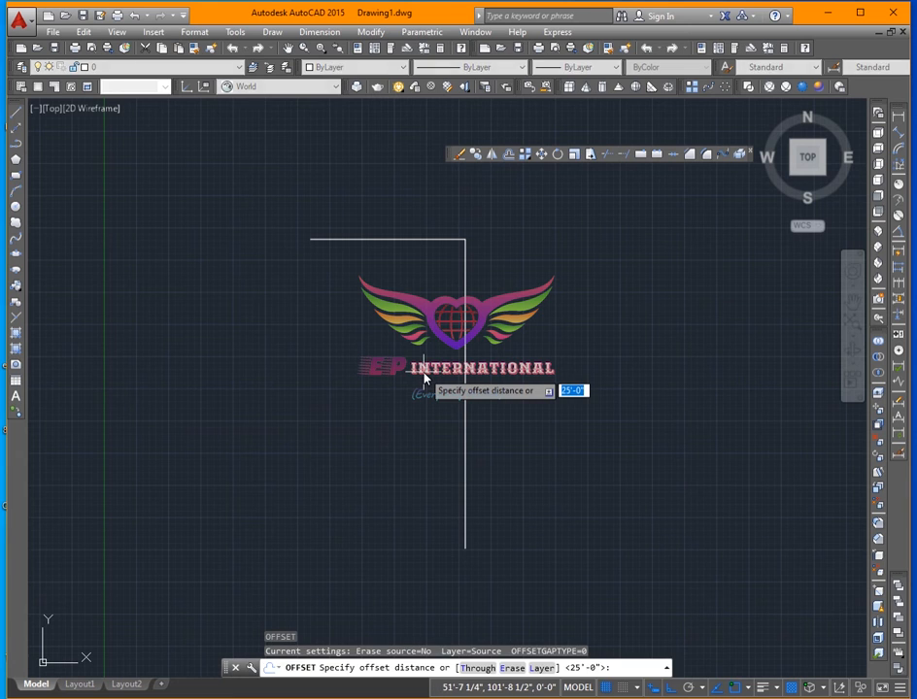
pyautogui.write('25')
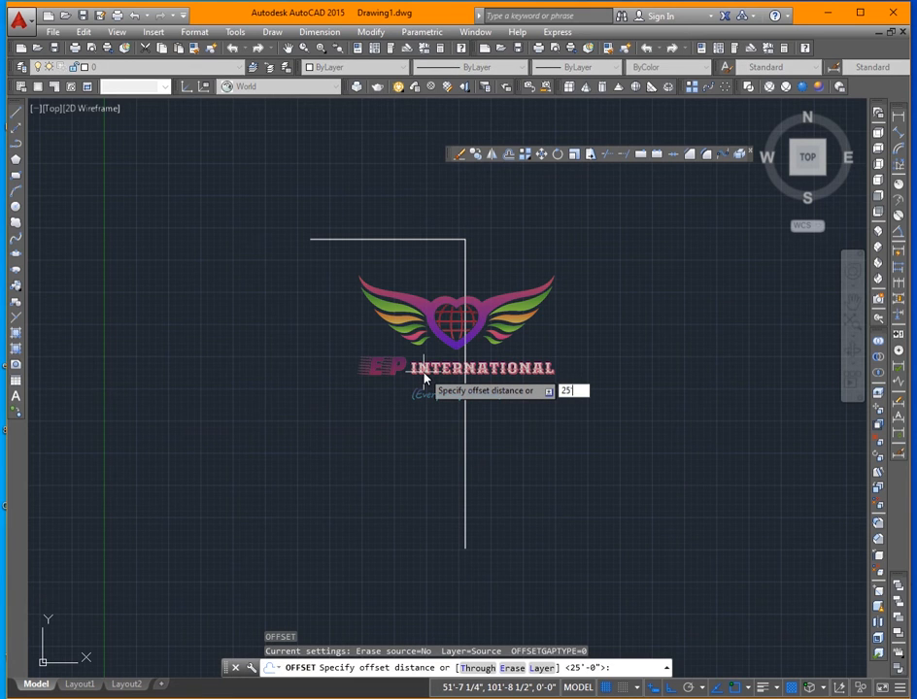
pyautogui.press('Return')
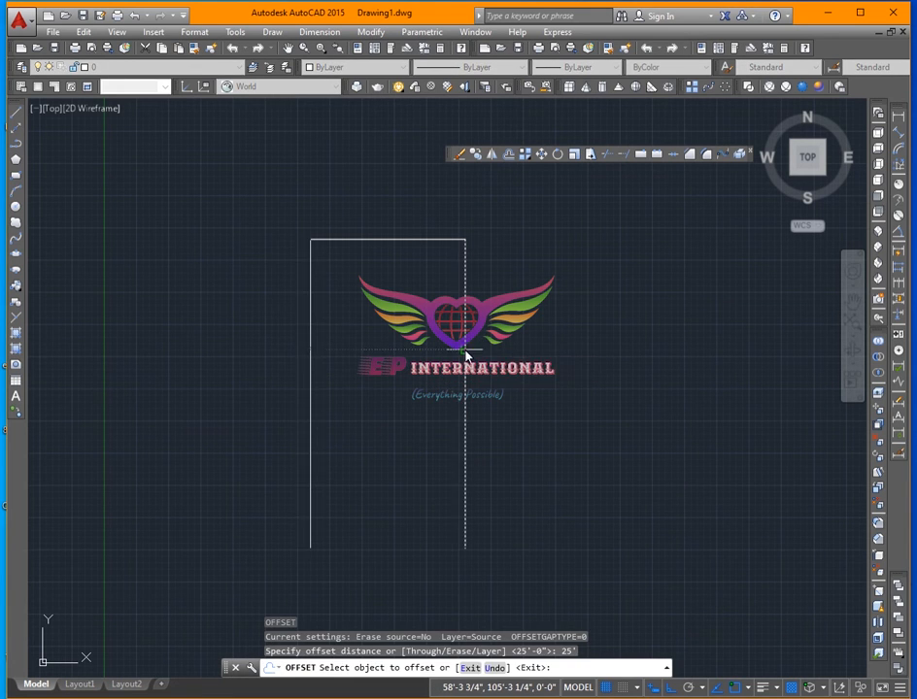
pyautogui.click(465, 354)
pyautogui.click(350, 372)
# Offset the upper horizontal line 50' downward to close the rectangle, and end the Offset command
pyautogui.write('o')
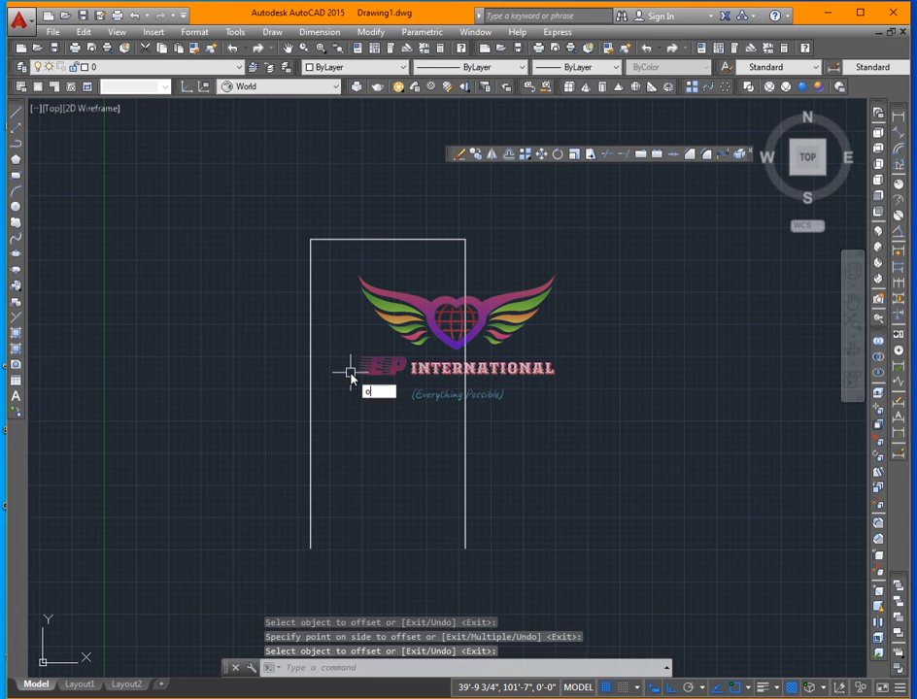
pyautogui.press('Return')
pyautogui.write('50')
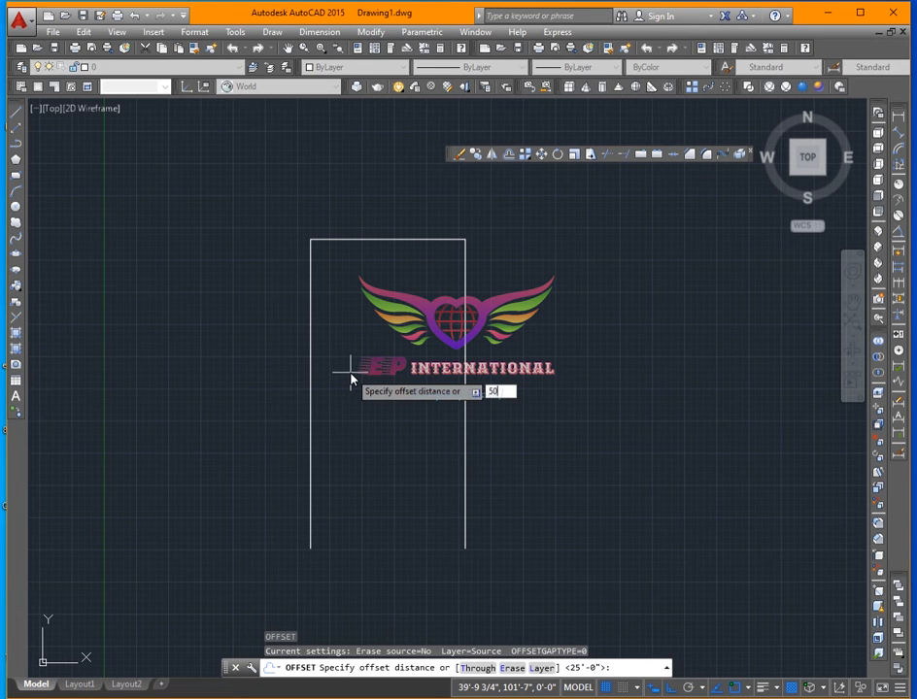
pyautogui.press('Return')
pyautogui.click(374, 242)
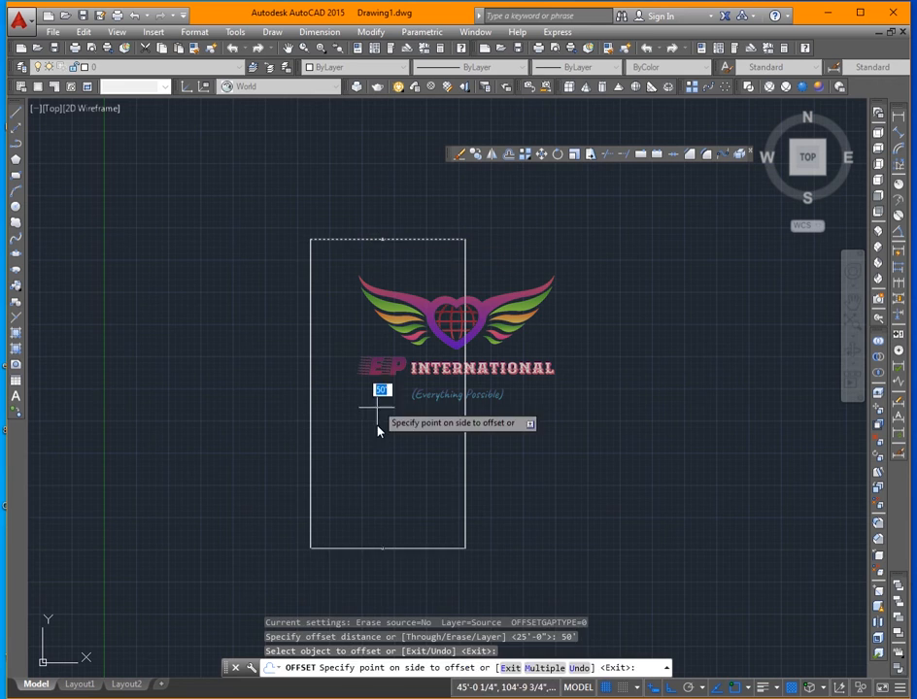
pyautogui.click(389, 405)
pyautogui.press('Escape')
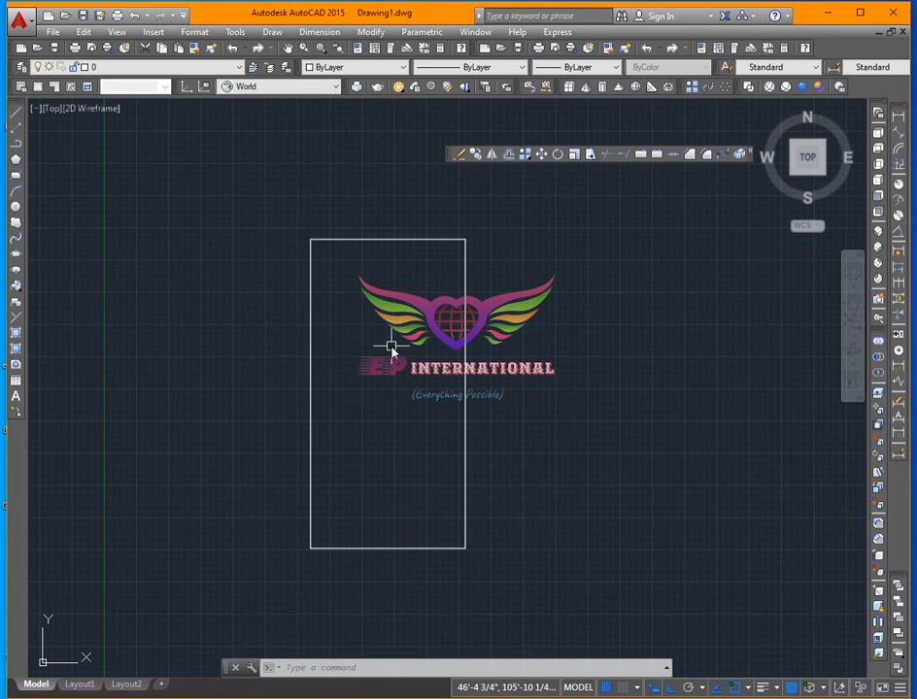
pyautogui.moveTo(390, 351)
pyautogui.mouseDown(button='middle')
pyautogui.moveTo(307, 337)
pyautogui.moveTo(363, 346)
pyautogui.mouseUp(button='middle')
pyautogui.scroll(2, 362, 346)
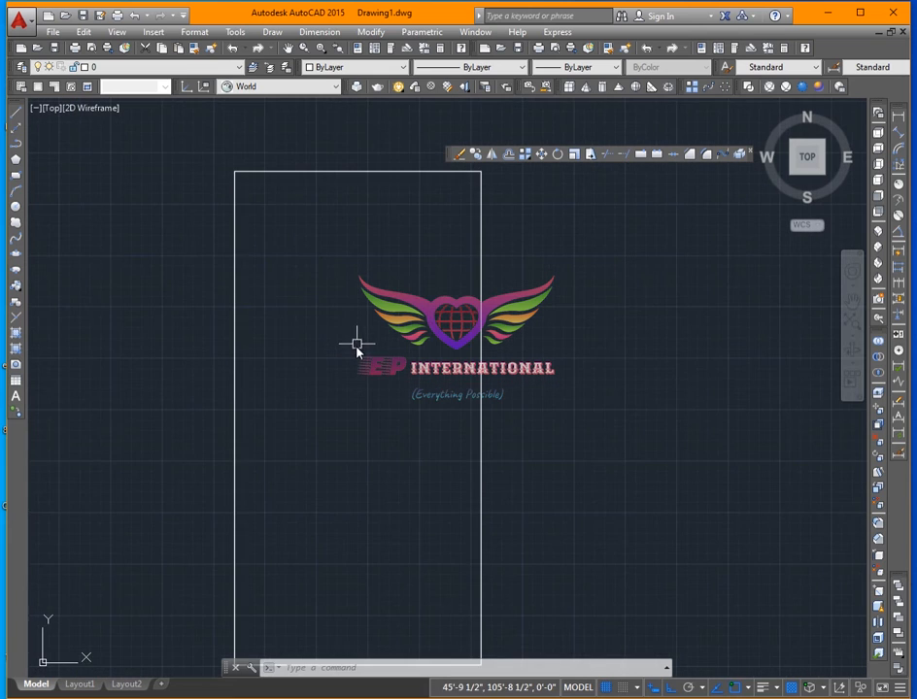
pyautogui.scroll(-2, 325, 343)
pyautogui.scroll(2, 278, 377)
pyautogui.scroll(-2, 281, 379)
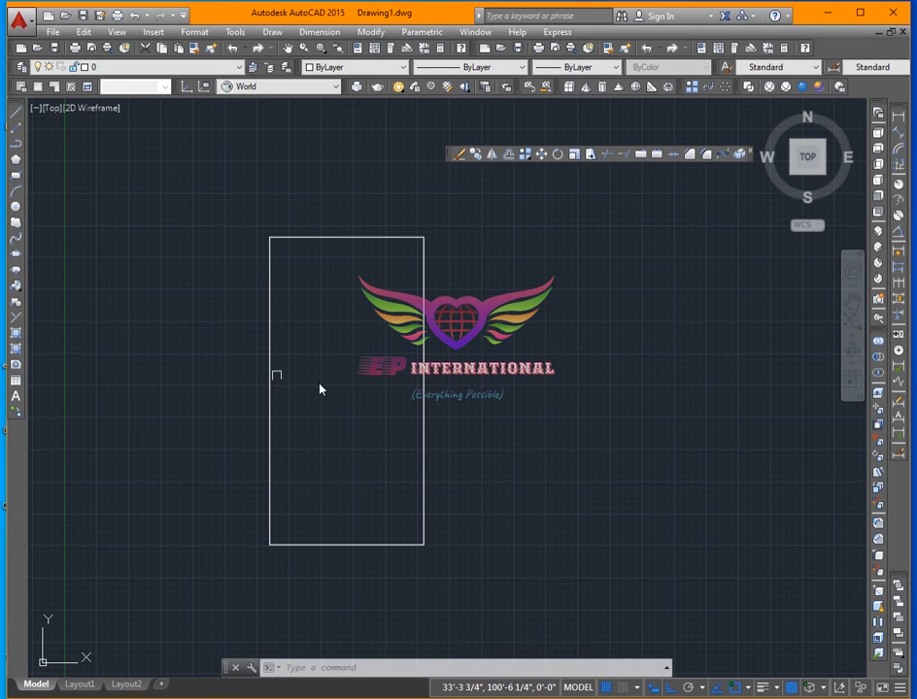
# Offset the rectangle's left side 3' inward, and end the Offset command
pyautogui.write('o')
pyautogui.press('Return')
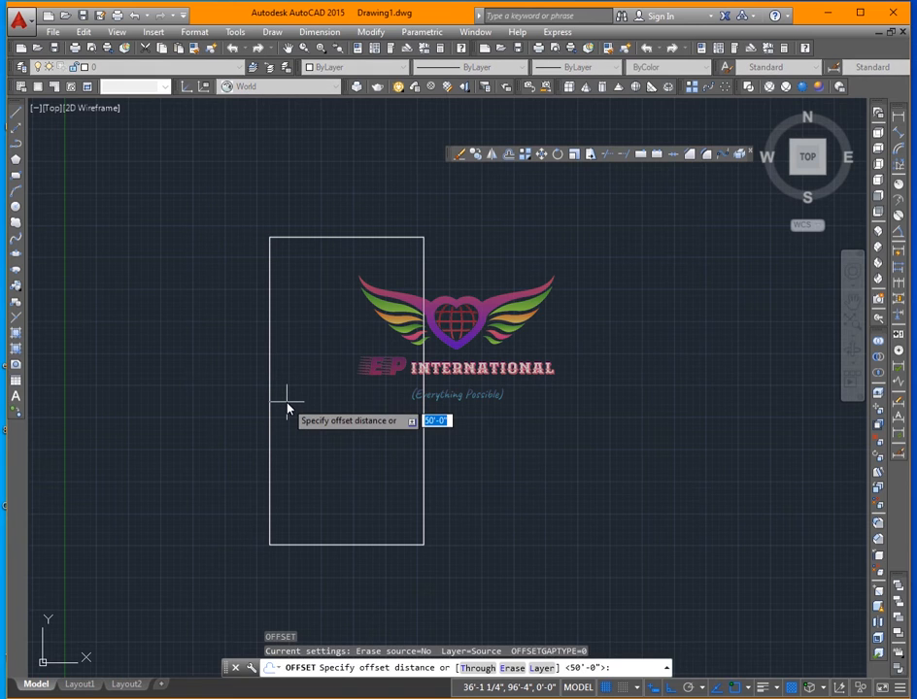
pyautogui.write('3')
pyautogui.press('Return')
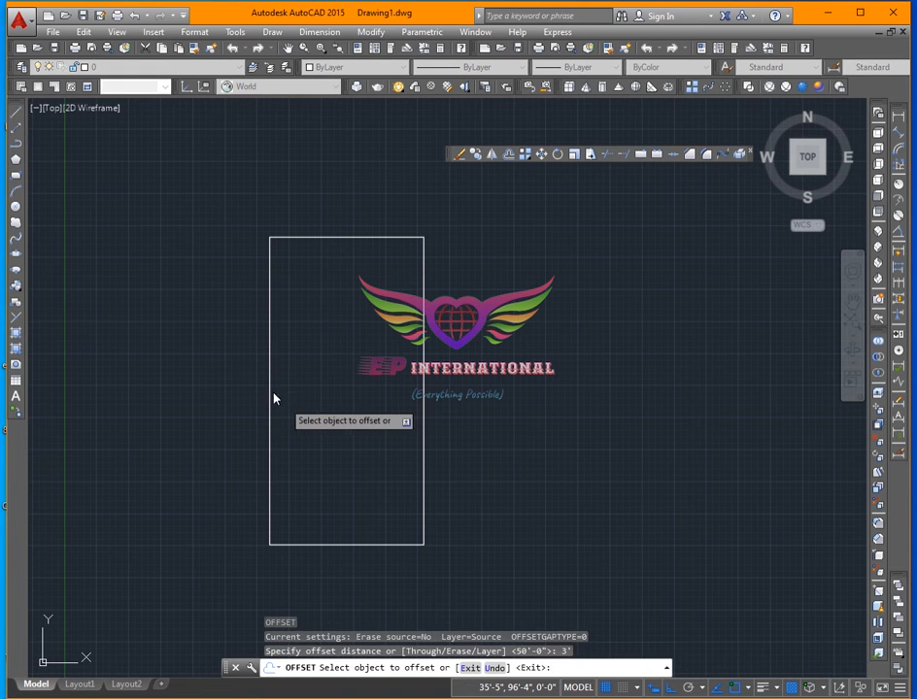
pyautogui.click(270, 394)
pyautogui.click(321, 391)
pyautogui.press('Escape')
pyautogui.scroll(2, 288, 425)
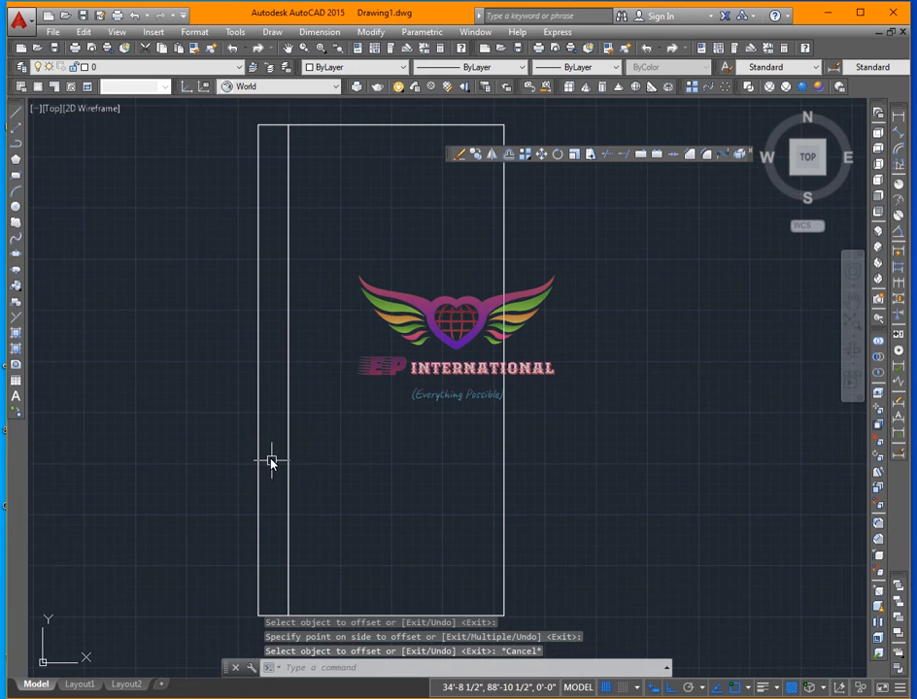
pyautogui.write('l')
pyautogui.press('Return')
pyautogui.scroll(3, 301, 425)
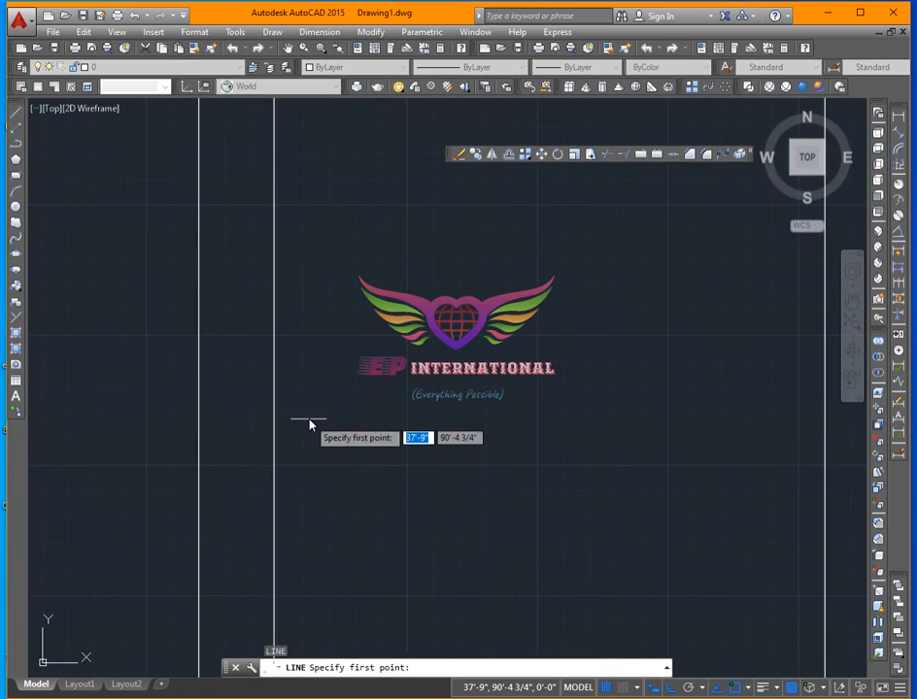
pyautogui.click(302, 421)
pyautogui.press('Return')
pyautogui.click(107, 442)
pyautogui.press('Escape')
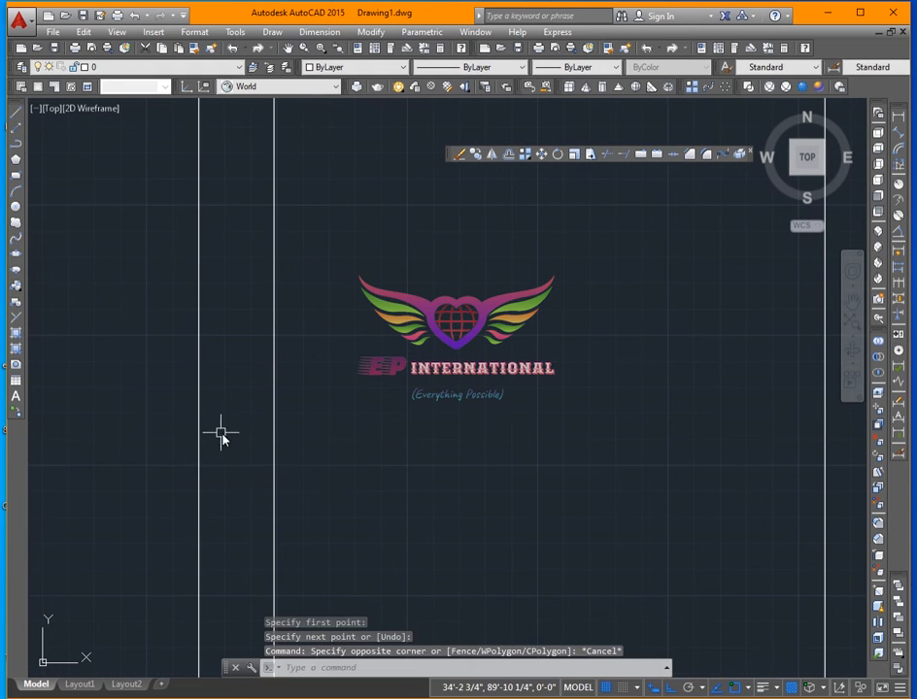
# Draw a short horizontal line across the rectangle's left side and the inner vertical line, extending past both, and end the Line command
pyautogui.write('l')
pyautogui.press('Return')
pyautogui.click(310, 407)
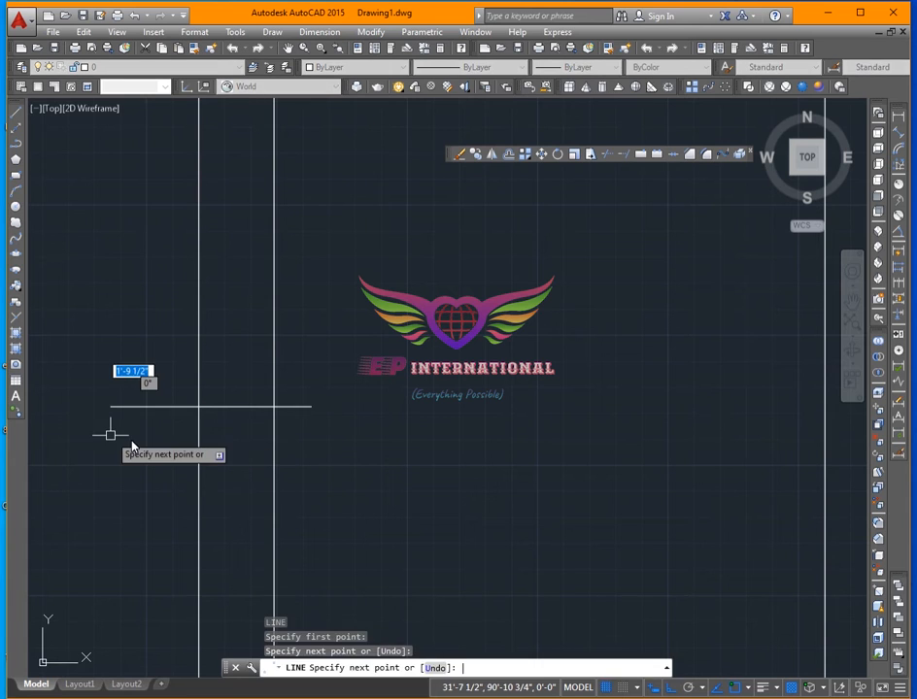
pyautogui.click(112, 434)
pyautogui.press('Escape')
# Trim both overhanging ends of the short horizontal line and the part of the inner vertical line below it
pyautogui.write('tr')
pyautogui.press('Return')
pyautogui.press('Return')
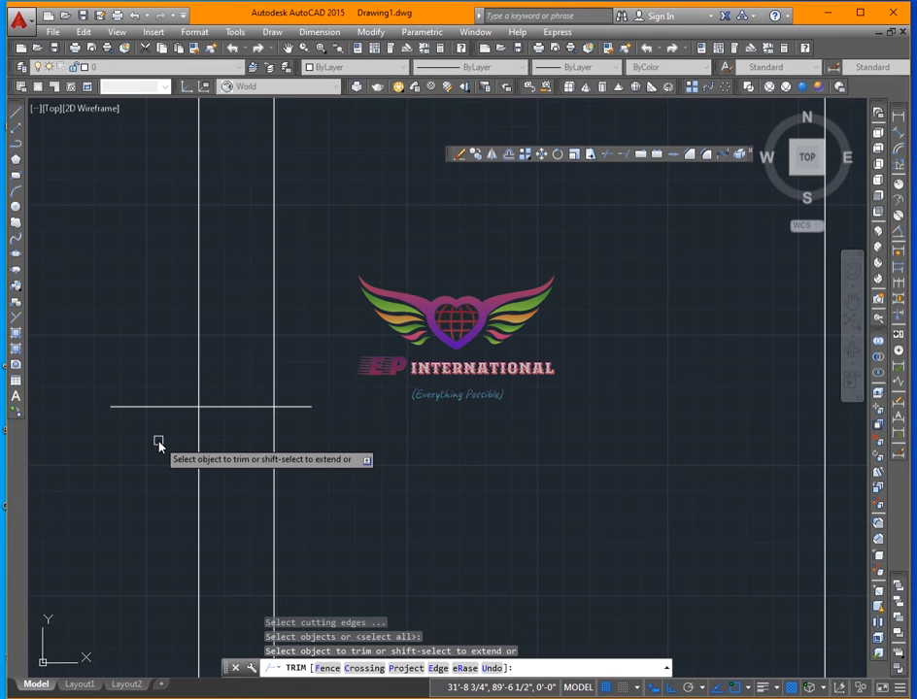
pyautogui.click(171, 393)
pyautogui.click(146, 446)
pyautogui.click(305, 455)
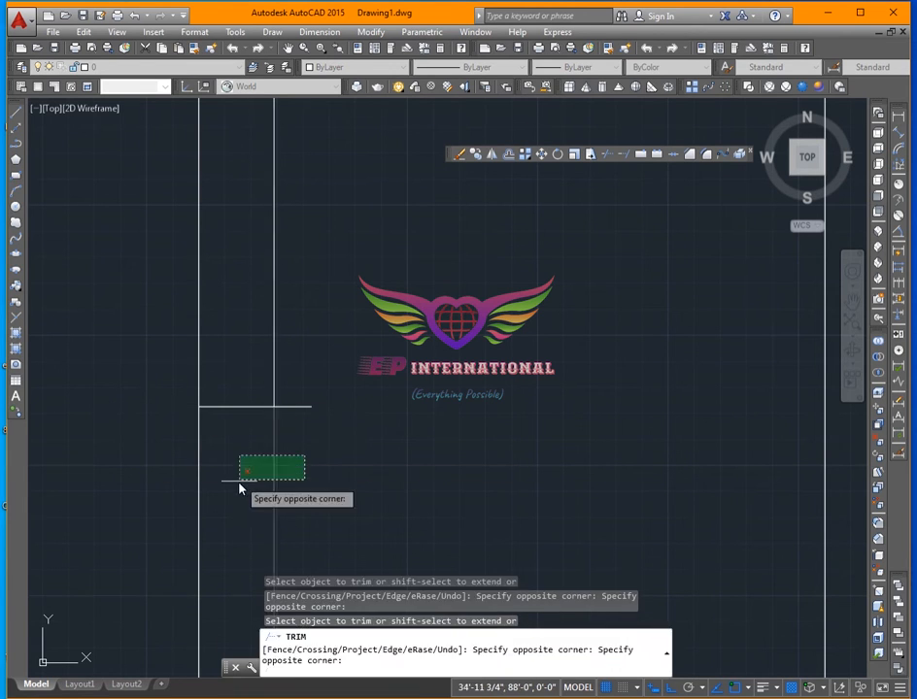
pyautogui.click(241, 487)
pyautogui.click(301, 407)
pyautogui.scroll(-4, 336, 431)
pyautogui.press('Escape')
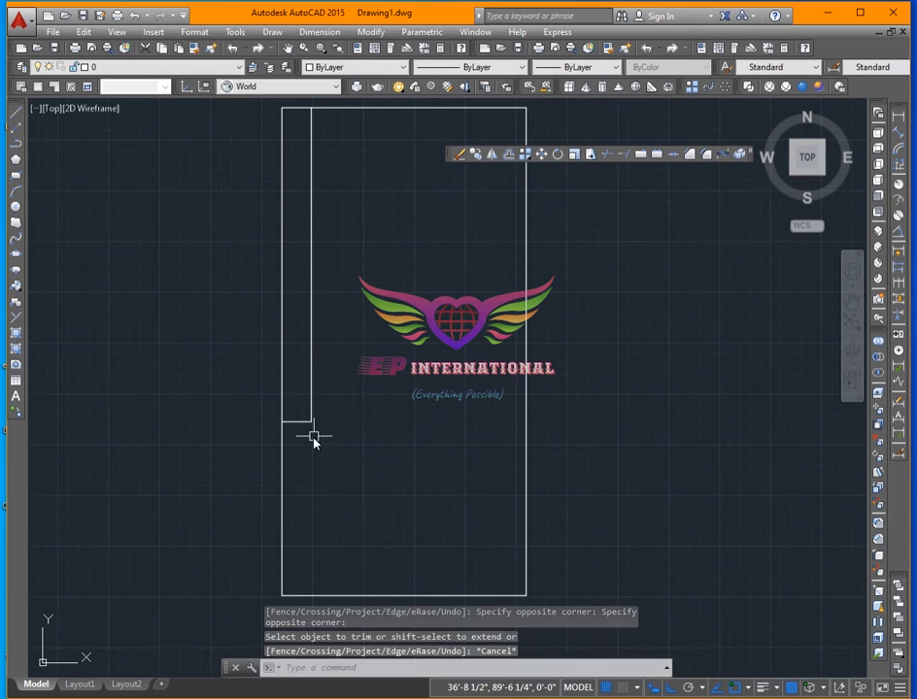
# Set the colour of the short horizontal line between the two verticals to Red, and clear the selection
pyautogui.scroll(4, 309, 432)
pyautogui.click(307, 405)
pyautogui.click(287, 442)
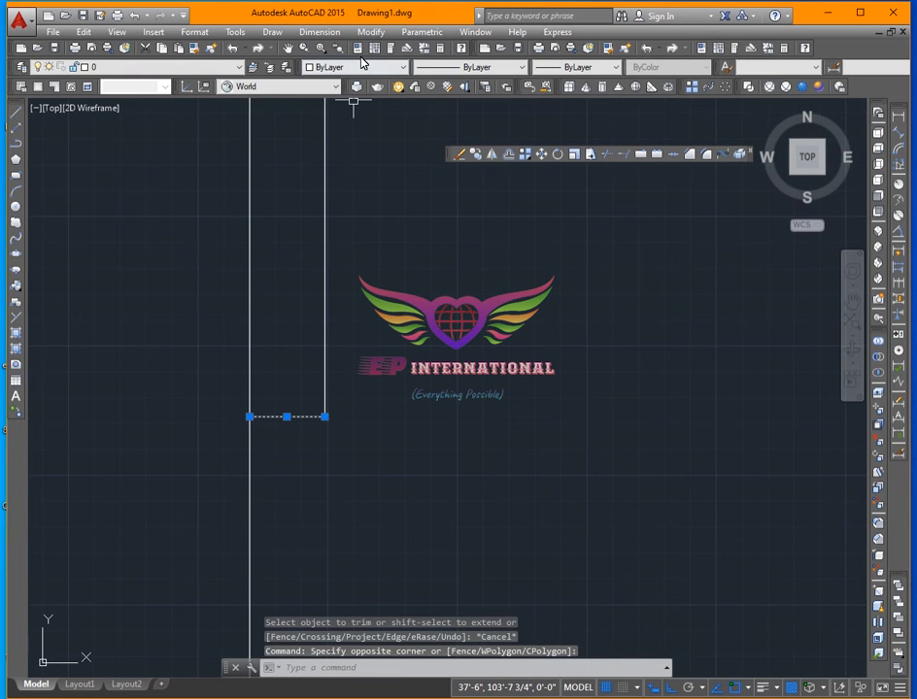
pyautogui.click(362, 66)
pyautogui.click(328, 103)
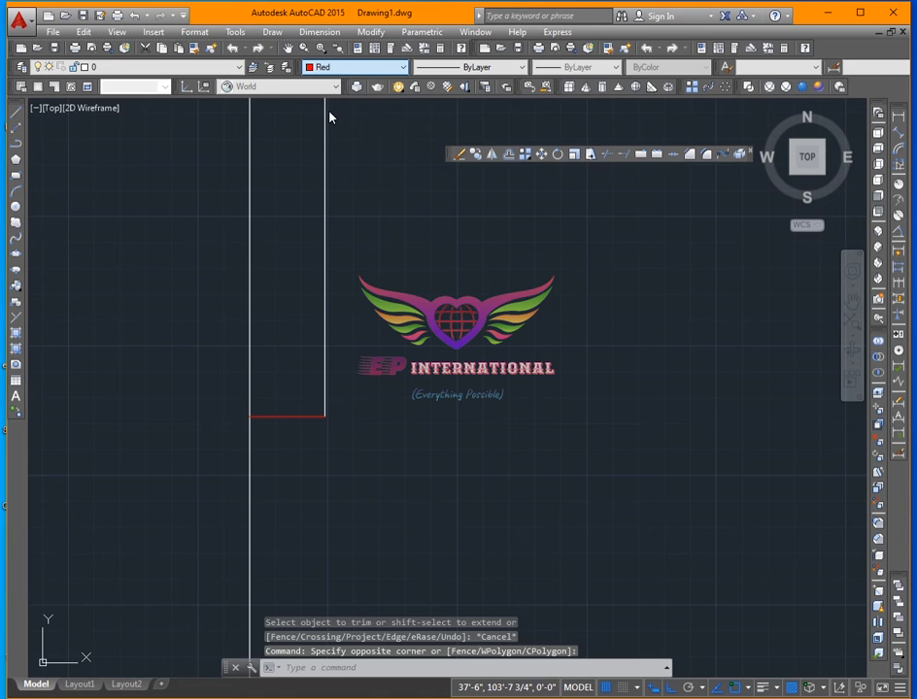
pyautogui.press('Escape')
# Offset the red line 10" upward, and offset the resulting copy another 10" upward
pyautogui.write('o')
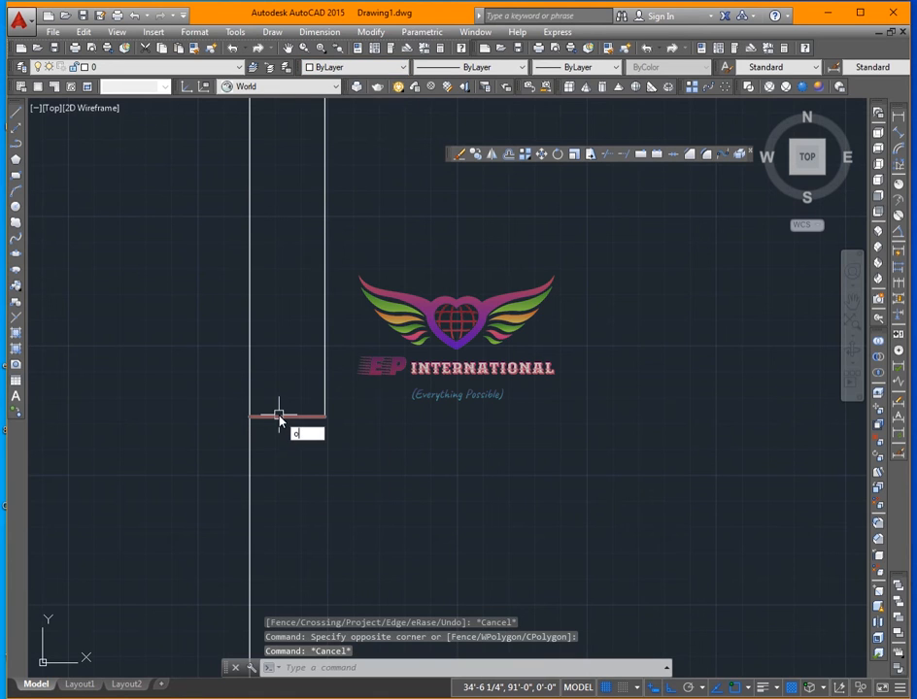
pyautogui.press('Return')
pyautogui.write('10')
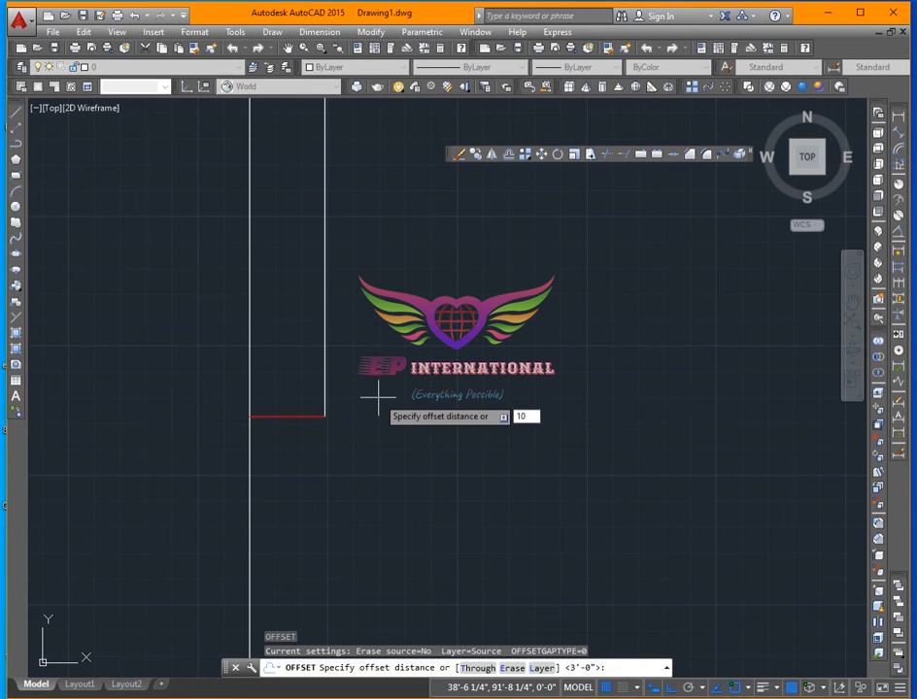
pyautogui.press('ctrl+super+o')
pyautogui.click(632, 588)
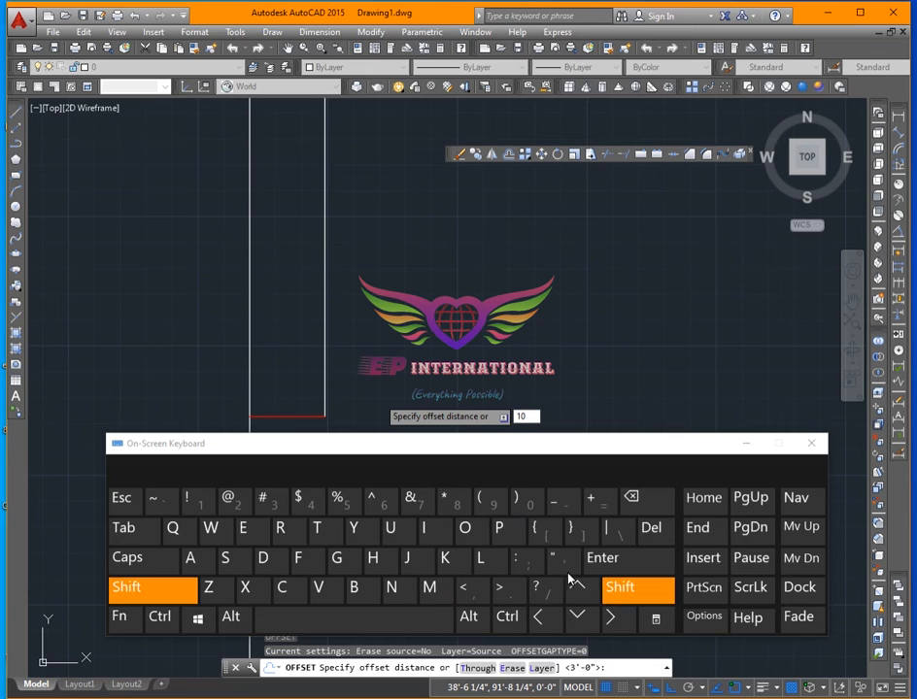
pyautogui.click(560, 563)
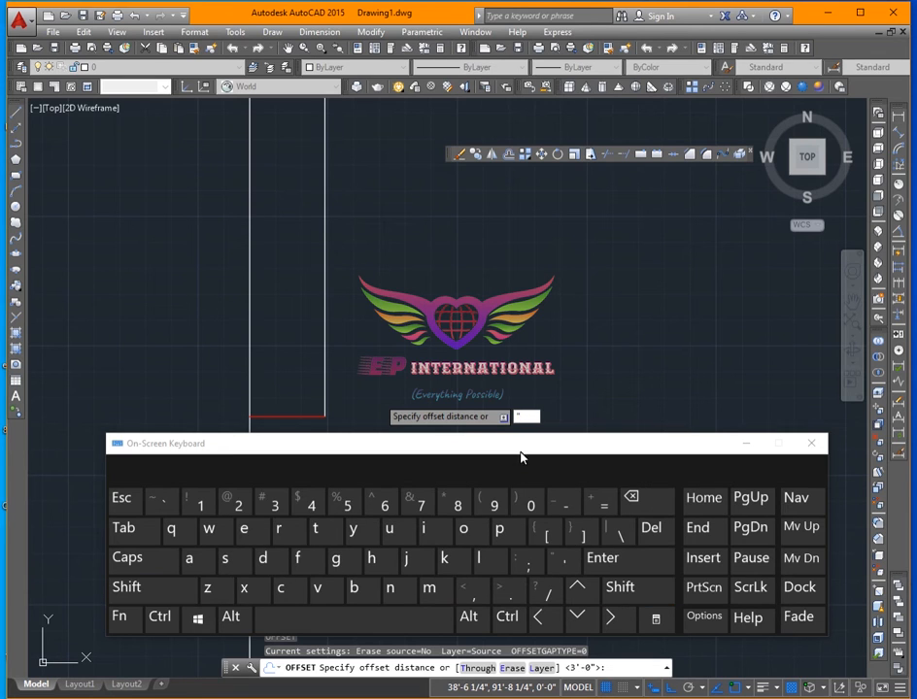
pyautogui.write('10')
pyautogui.click(606, 588)
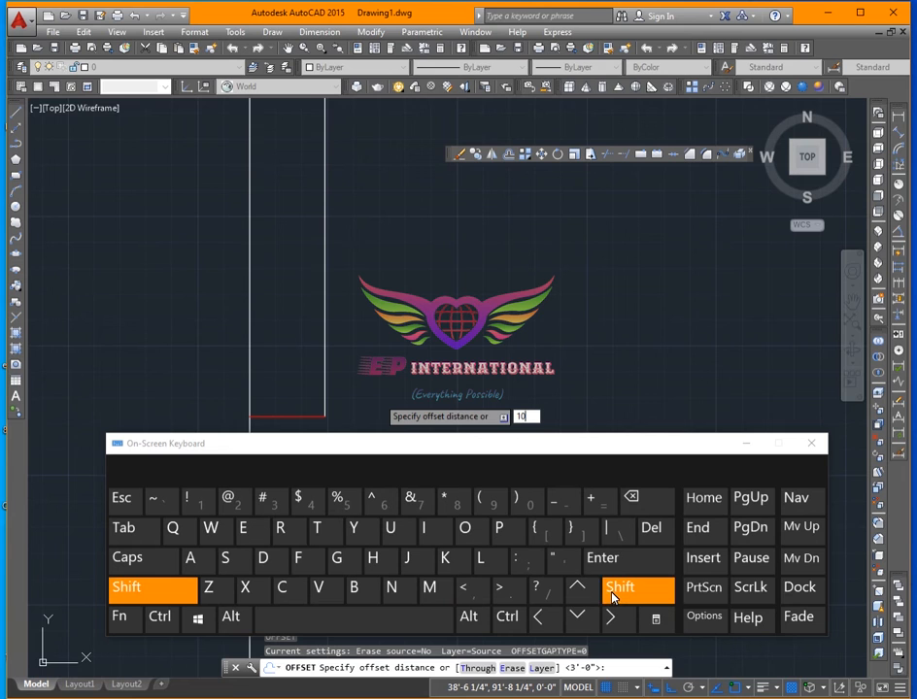
pyautogui.click(561, 563)
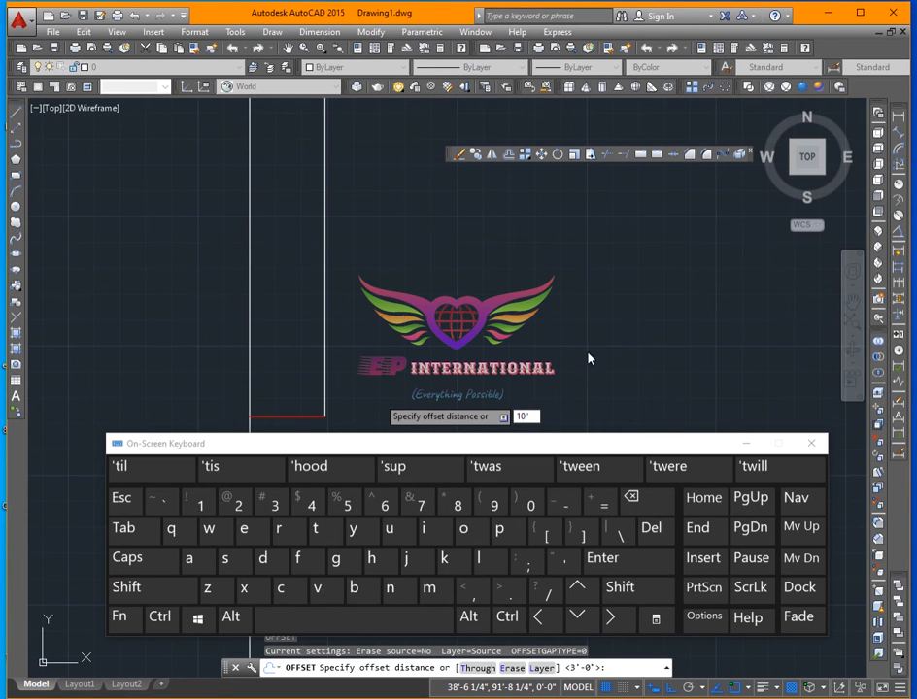
pyautogui.press('space')
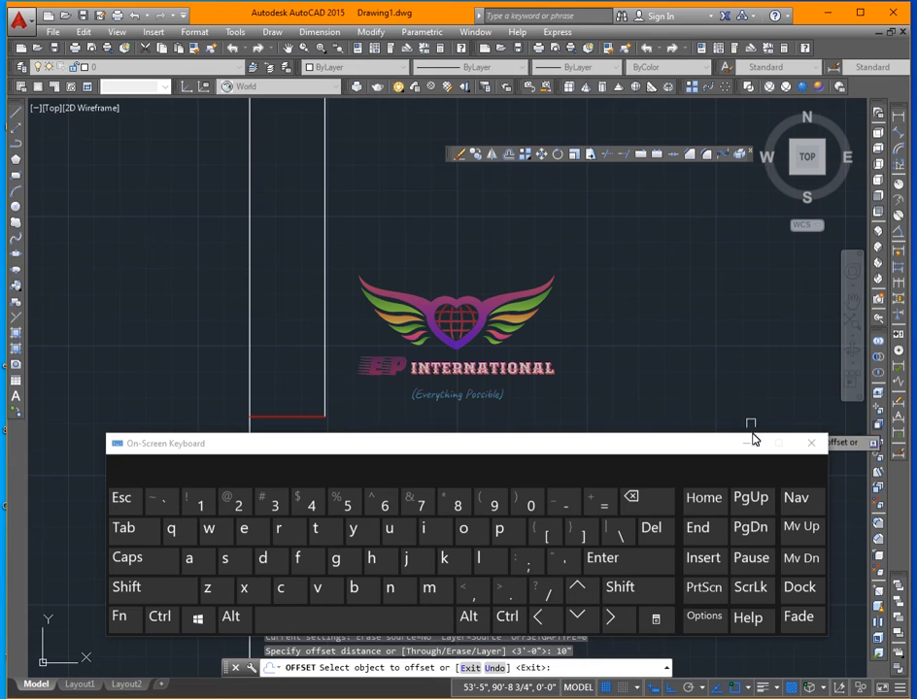
pyautogui.click(746, 442)
pyautogui.click(274, 417)
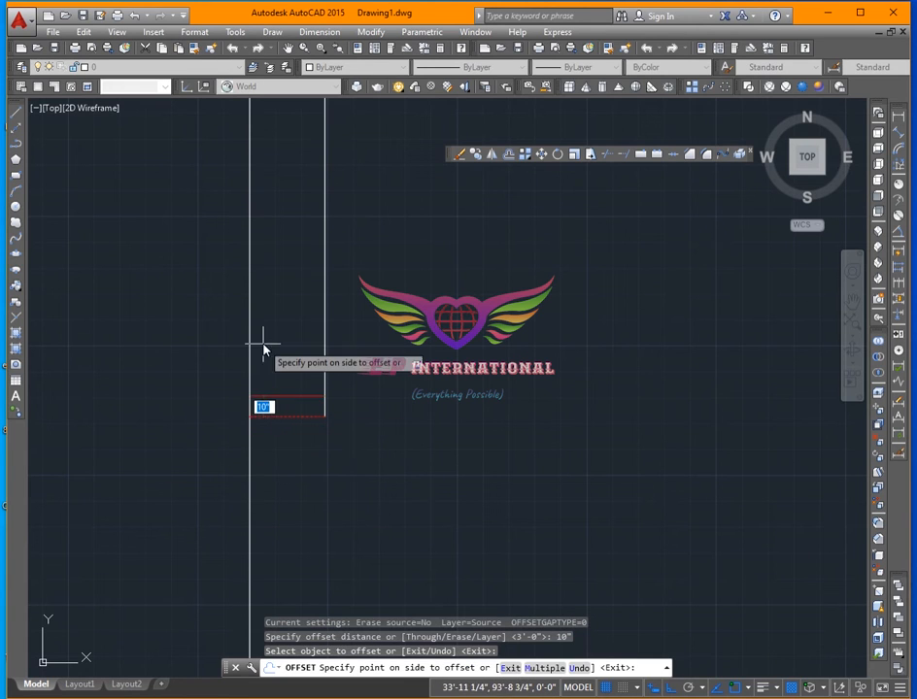
pyautogui.click(337, 328)
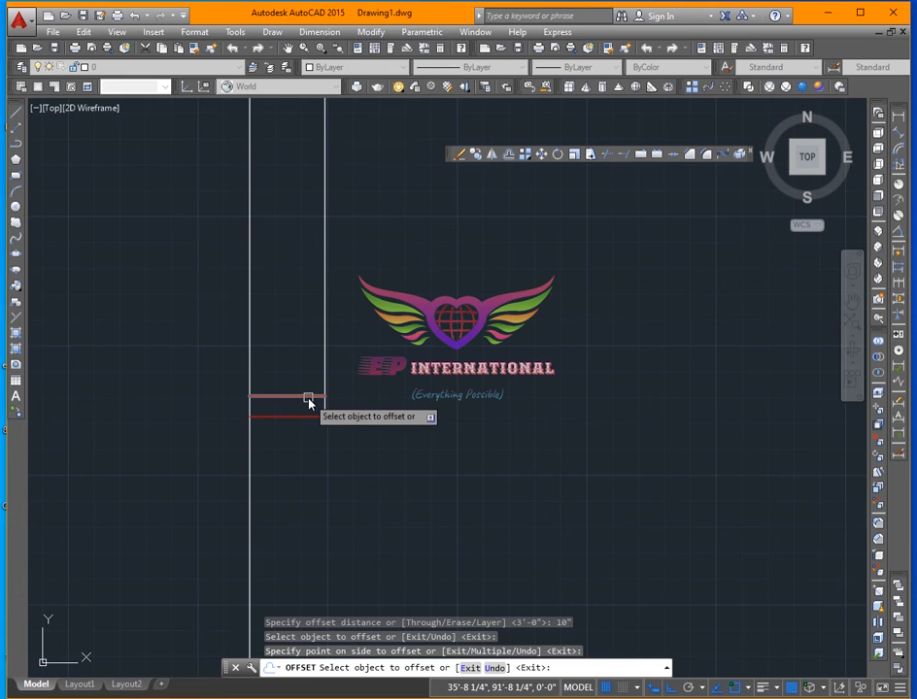
pyautogui.click(307, 396)
pyautogui.click(360, 322)
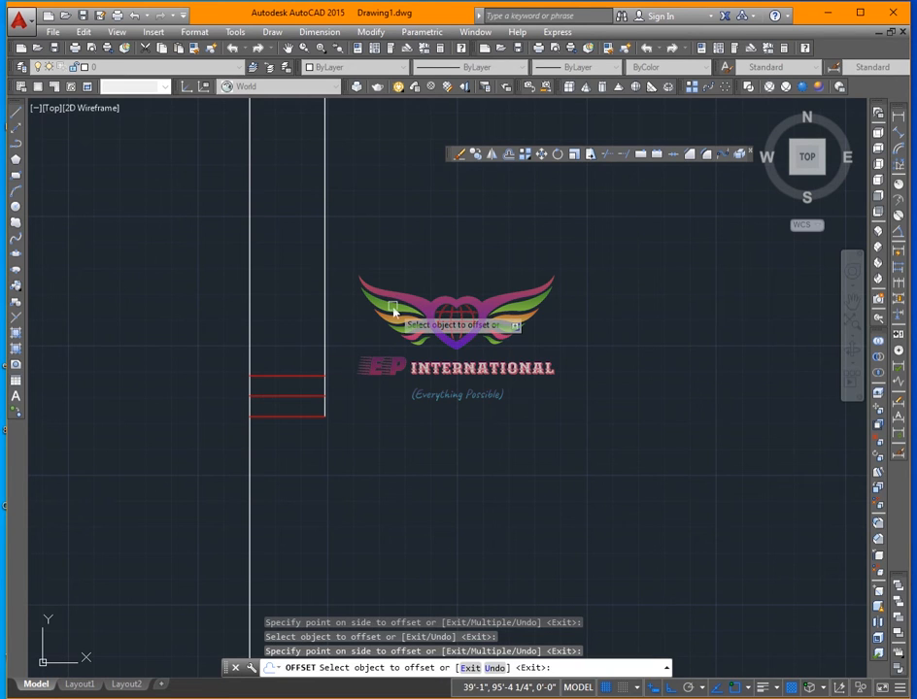
# Use Offset's Multiple option on the uppermost red line to add 19 copies upward at 10" spacing, and end the command
pyautogui.click(311, 378)
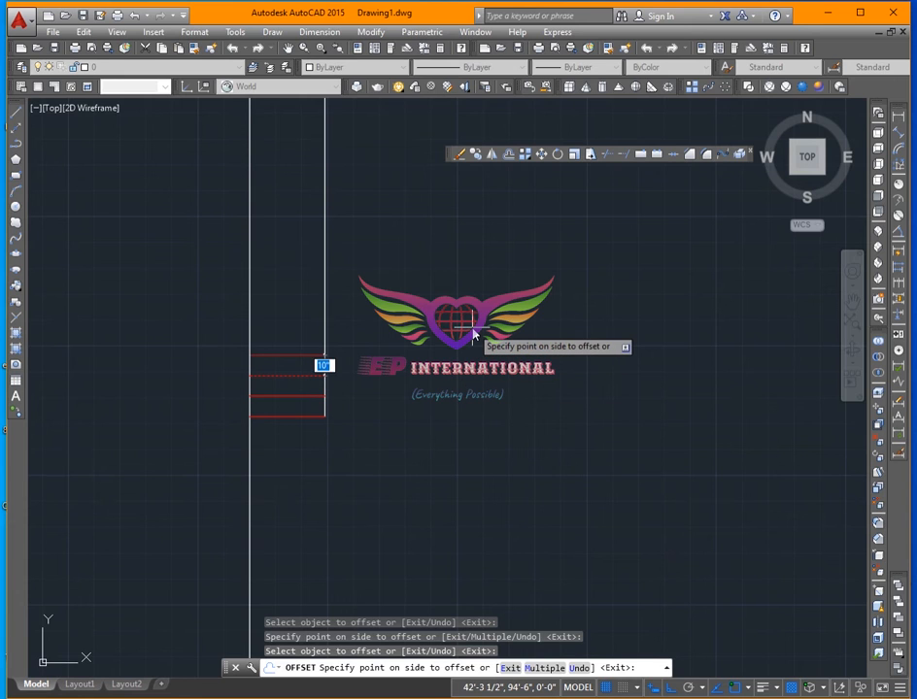
pyautogui.write('m')
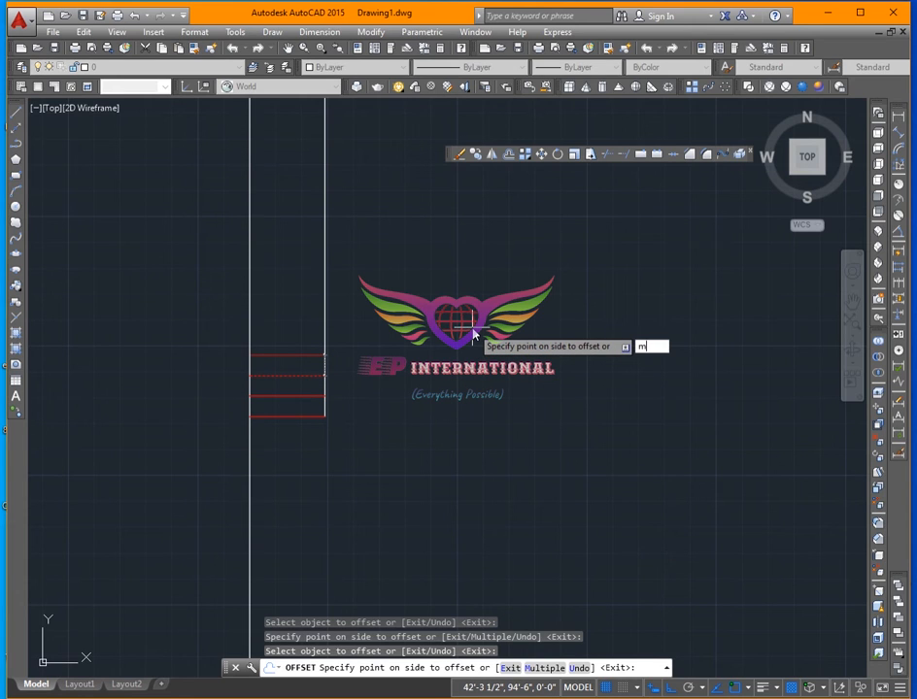
pyautogui.press('Return')
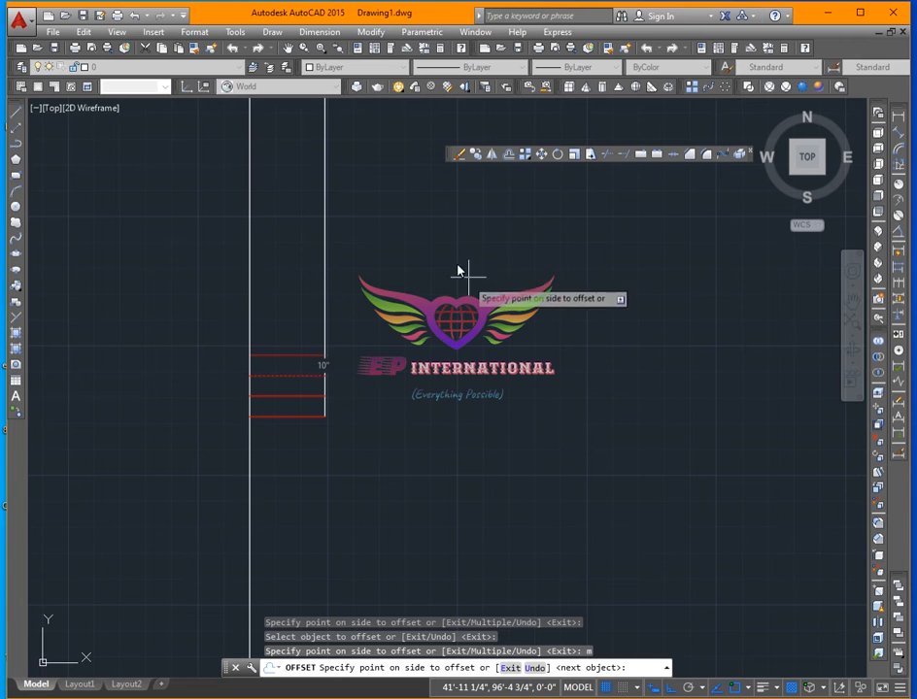
pyautogui.click(418, 234)
pyautogui.click(412, 221)
pyautogui.click(406, 208)
pyautogui.click(400, 192)
pyautogui.click(399, 182)
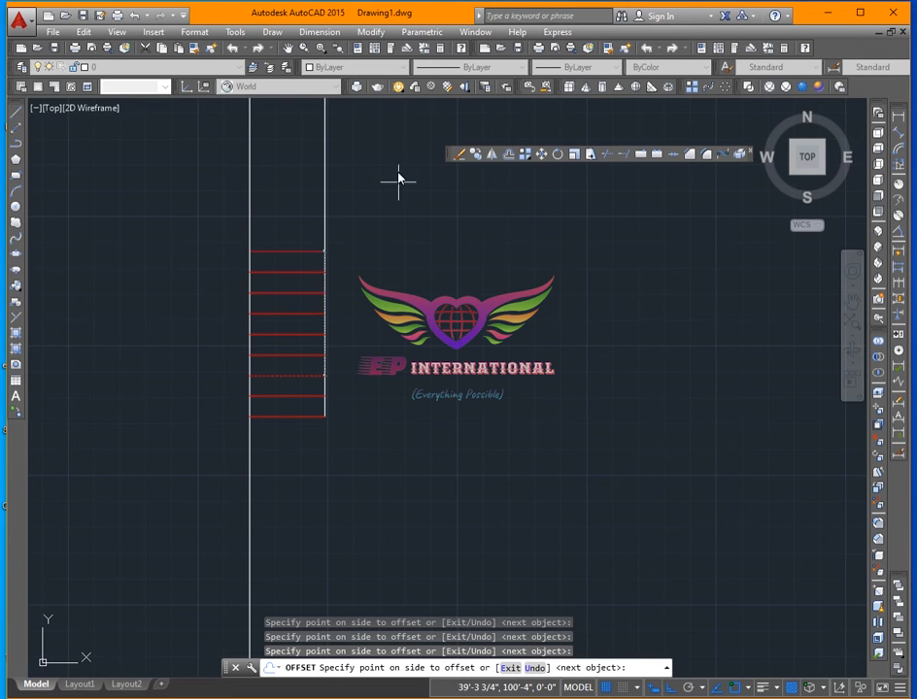
pyautogui.scroll(3, 410, 428)
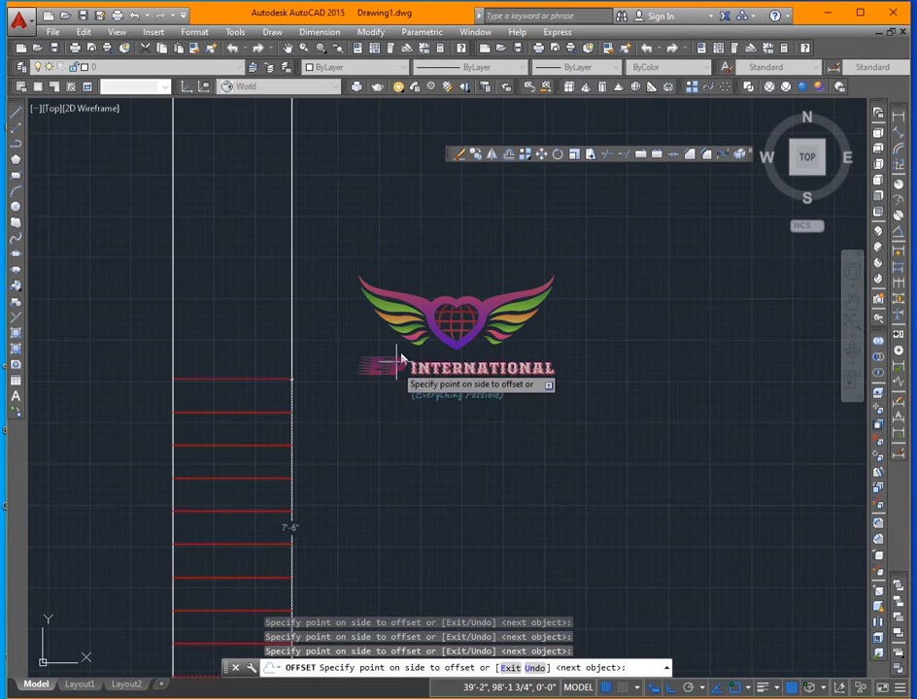
pyautogui.click(413, 284)
pyautogui.click(405, 253)
pyautogui.click(393, 199)
pyautogui.click(389, 158)
pyautogui.click(387, 153)
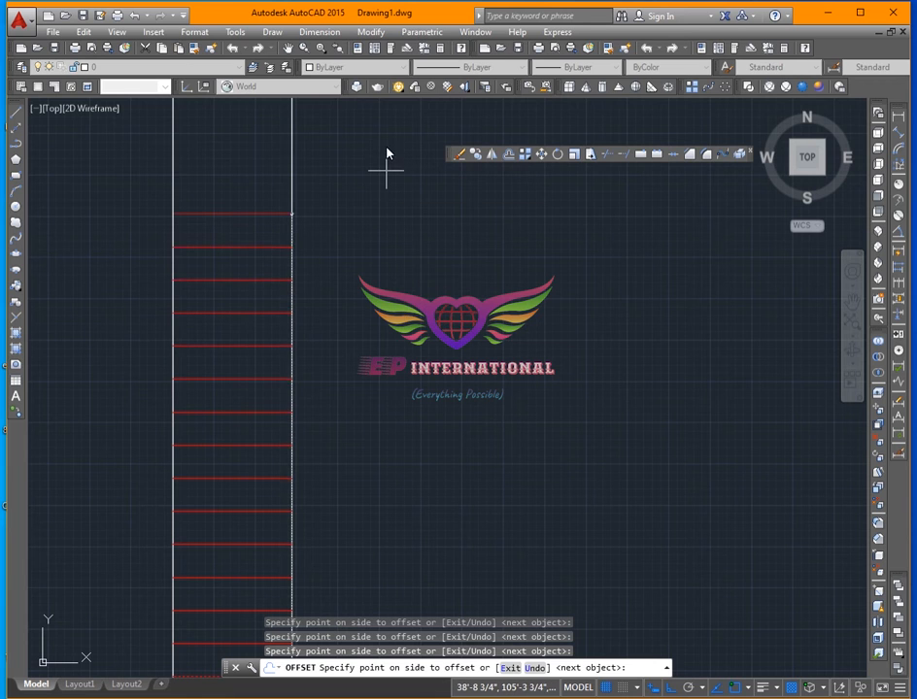
pyautogui.scroll(-6, 403, 296)
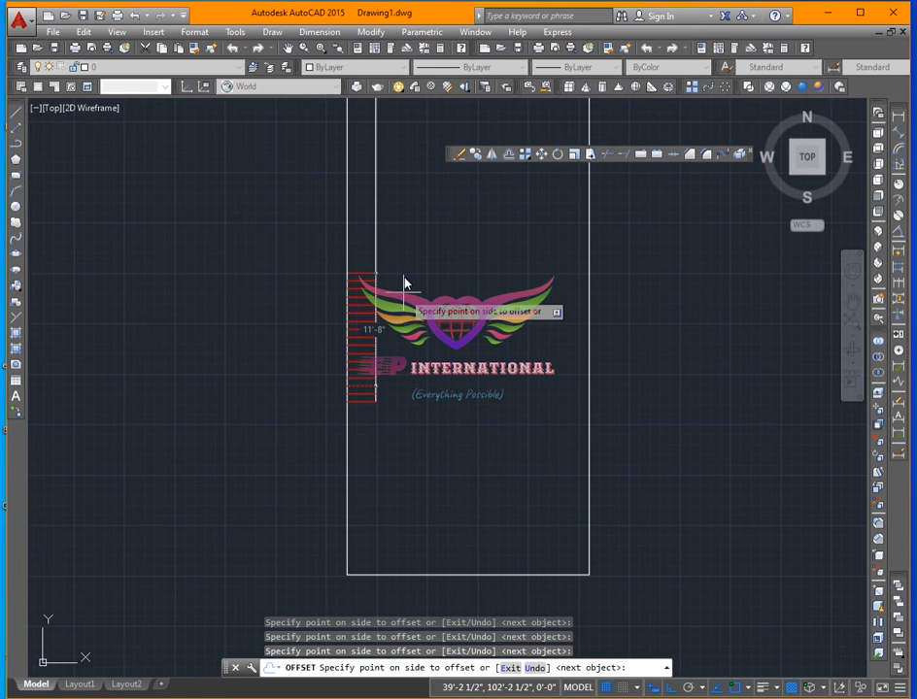
pyautogui.click(403, 284)
pyautogui.click(404, 262)
pyautogui.click(406, 241)
pyautogui.click(408, 216)
pyautogui.click(409, 192)
pyautogui.click(410, 170)
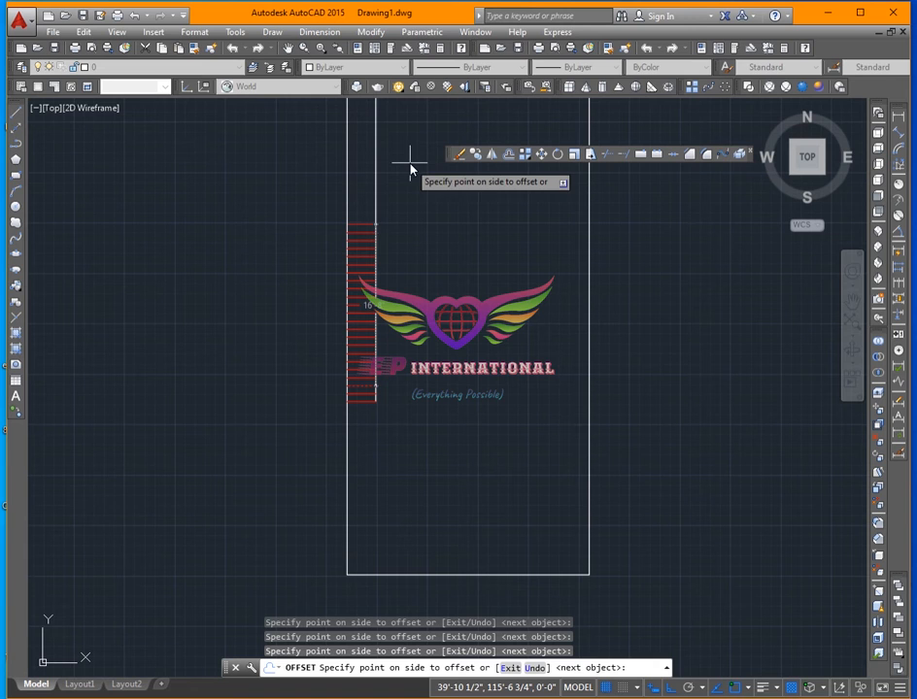
pyautogui.press('Escape')
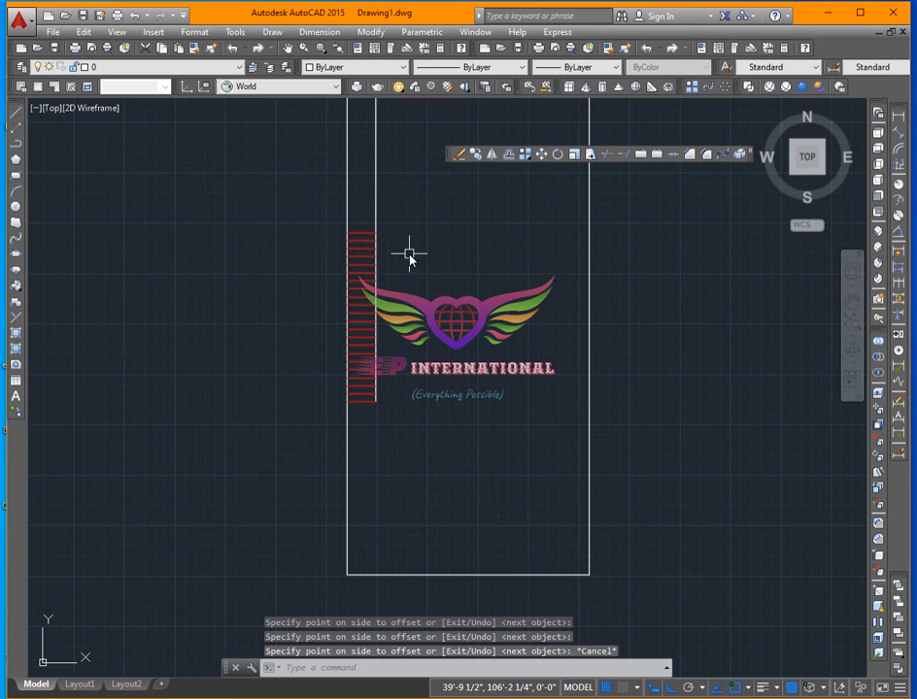
# Select the entire rectangle with its inner vertical line and red lines, and erase everything
pyautogui.scroll(-2, 398, 251)
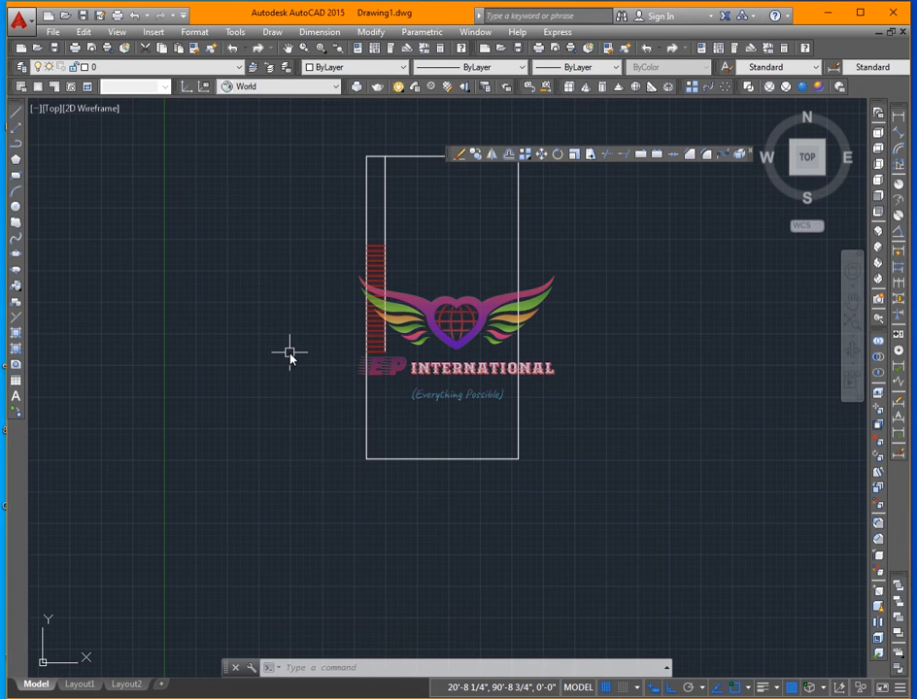
pyautogui.scroll(-2, 311, 333)
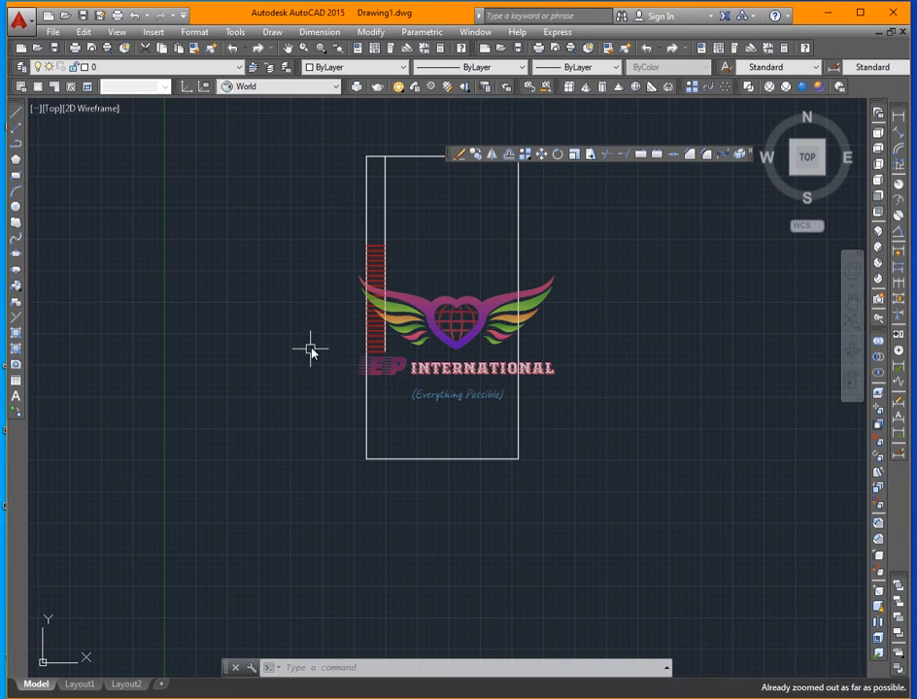
pyautogui.moveTo(310, 340)
pyautogui.mouseDown(button='middle')
pyautogui.moveTo(276, 368)
pyautogui.moveTo(291, 352)
pyautogui.moveTo(262, 320)
pyautogui.mouseUp(button='middle')
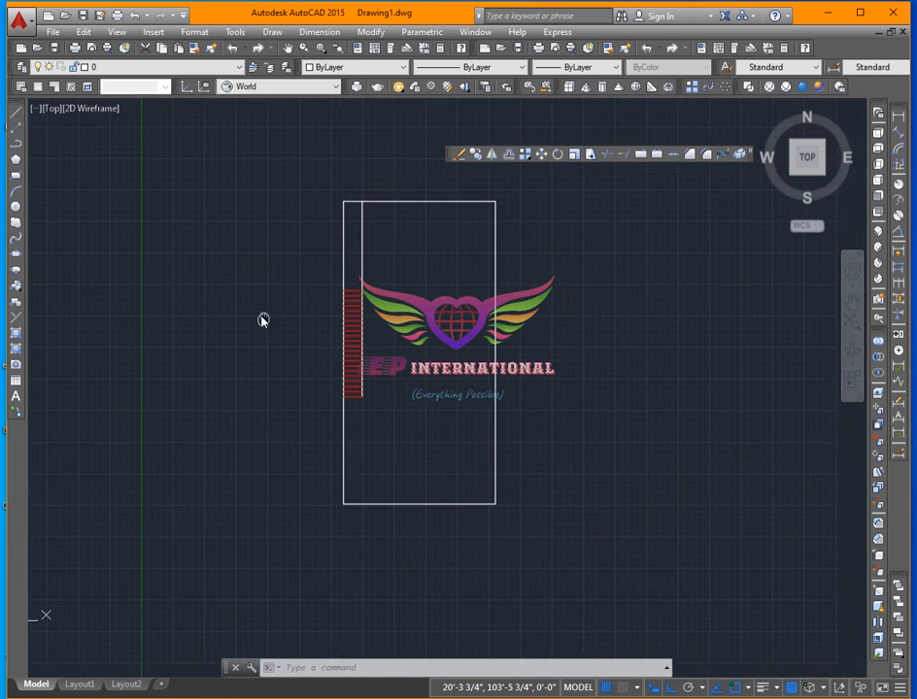
pyautogui.click(539, 190)
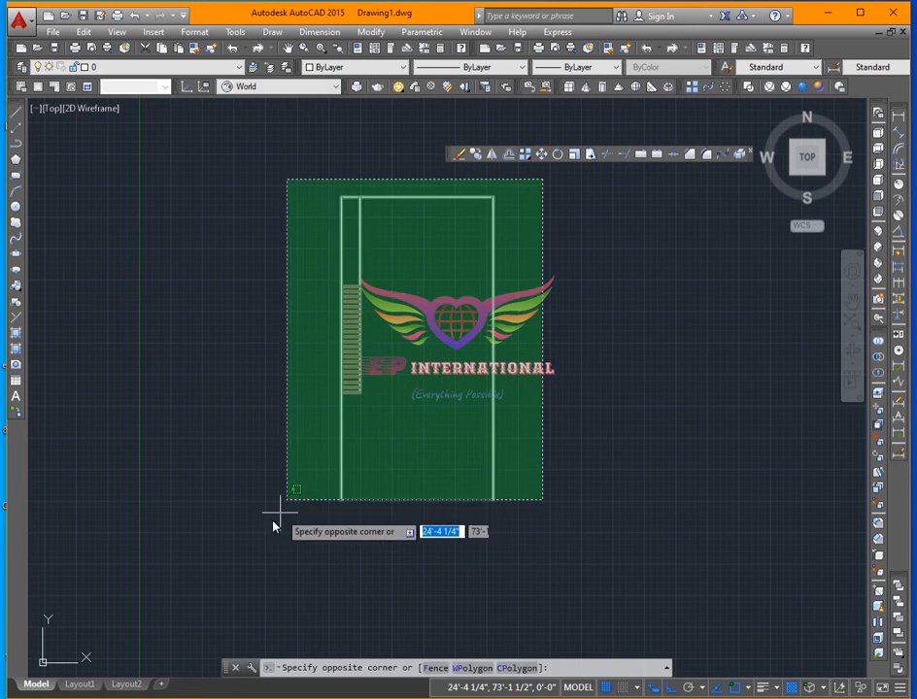
pyautogui.click(268, 532)
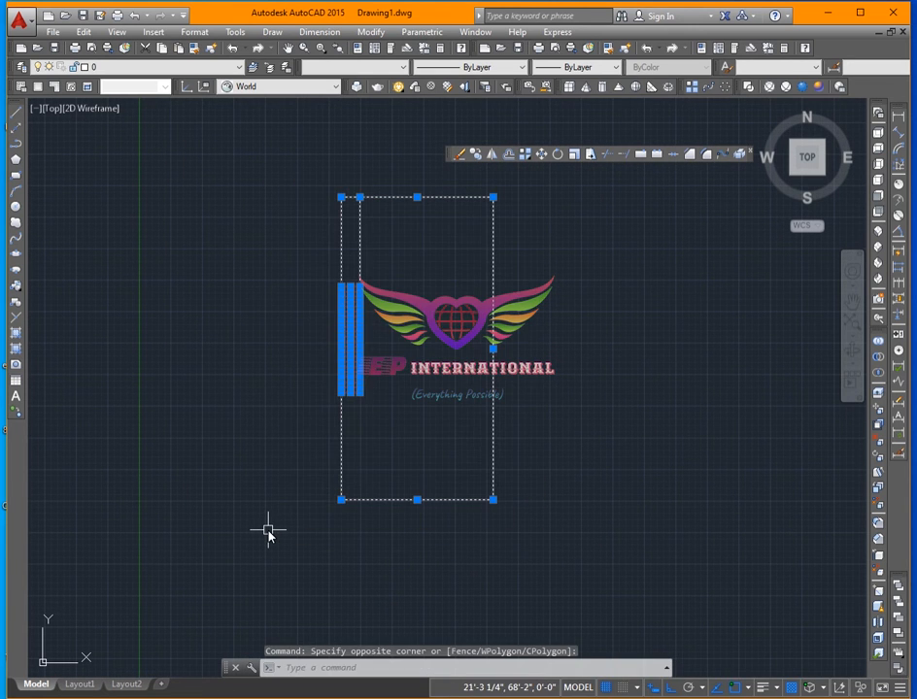
pyautogui.click(397, 340)
pyautogui.press('Escape')
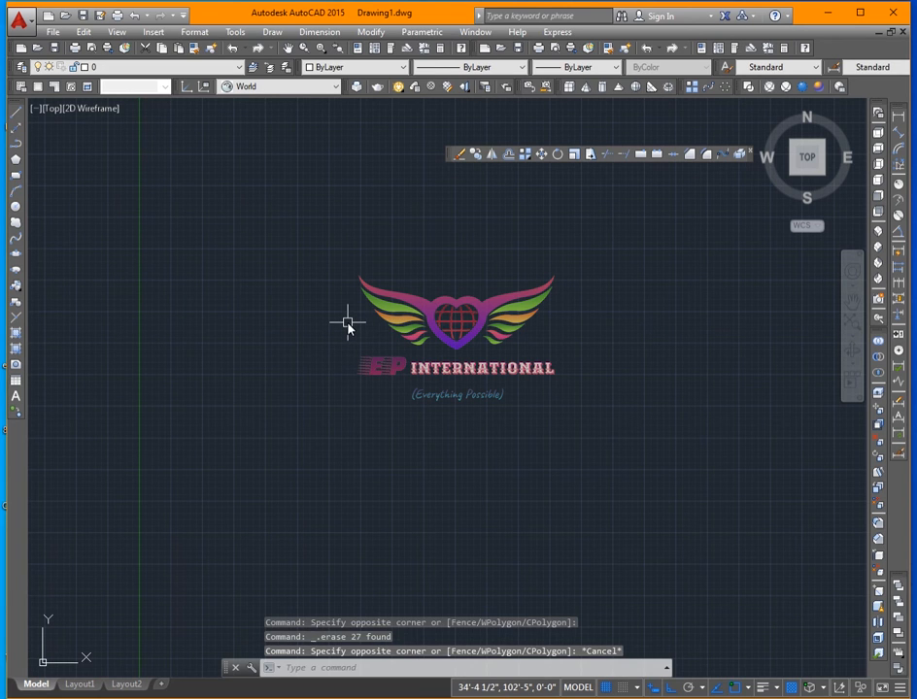
pyautogui.write('l')
pyautogui.press('Return')
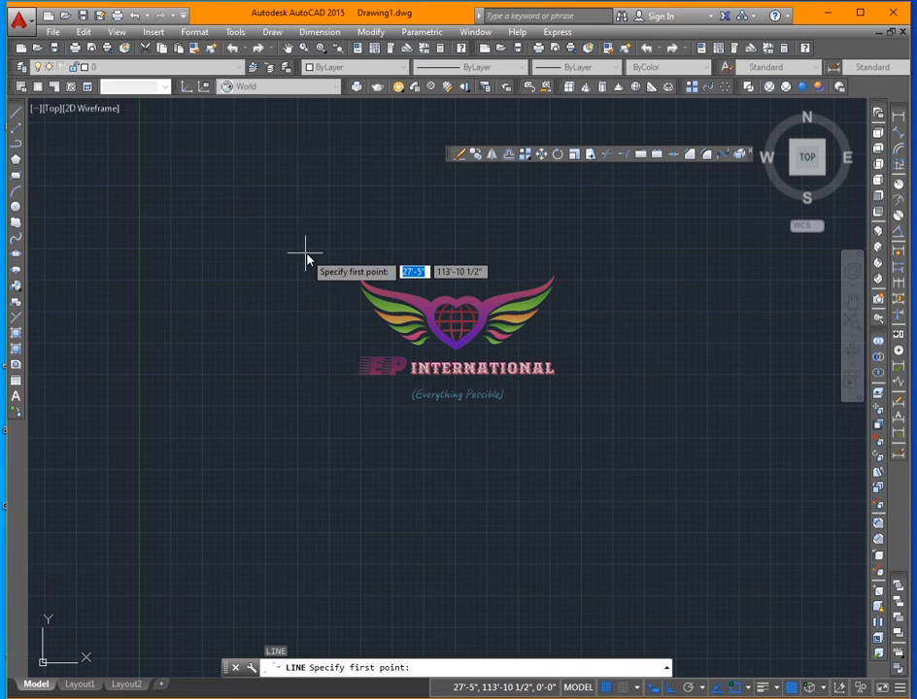
pyautogui.press('Escape')
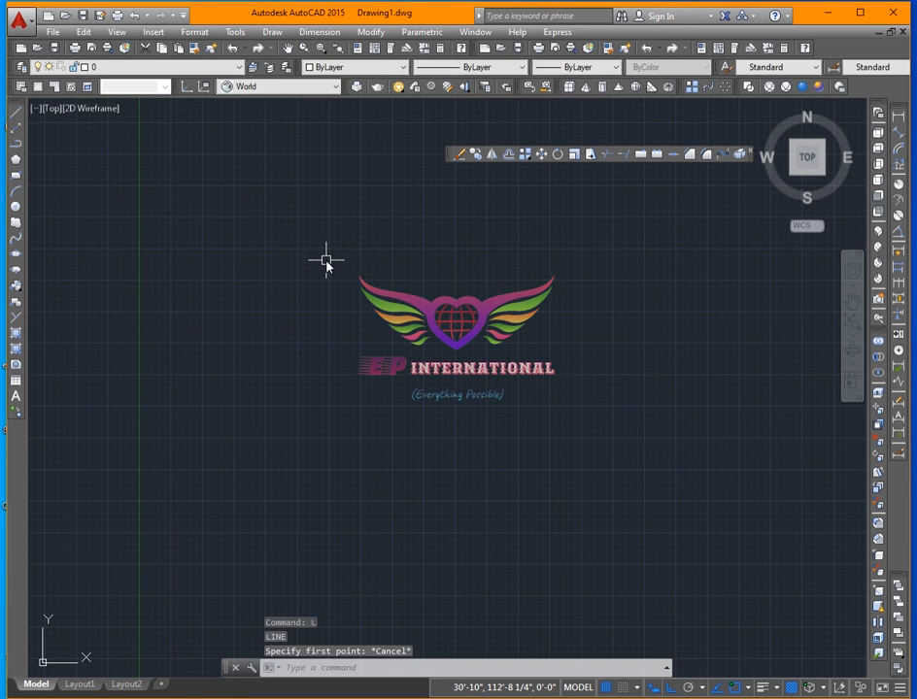
# Draw a large circle by centre and radius in the empty drawing, centred at about 31', 112'-8"
pyautogui.write('c')
pyautogui.press('Return')
pyautogui.click(328, 260)
pyautogui.click(402, 392)
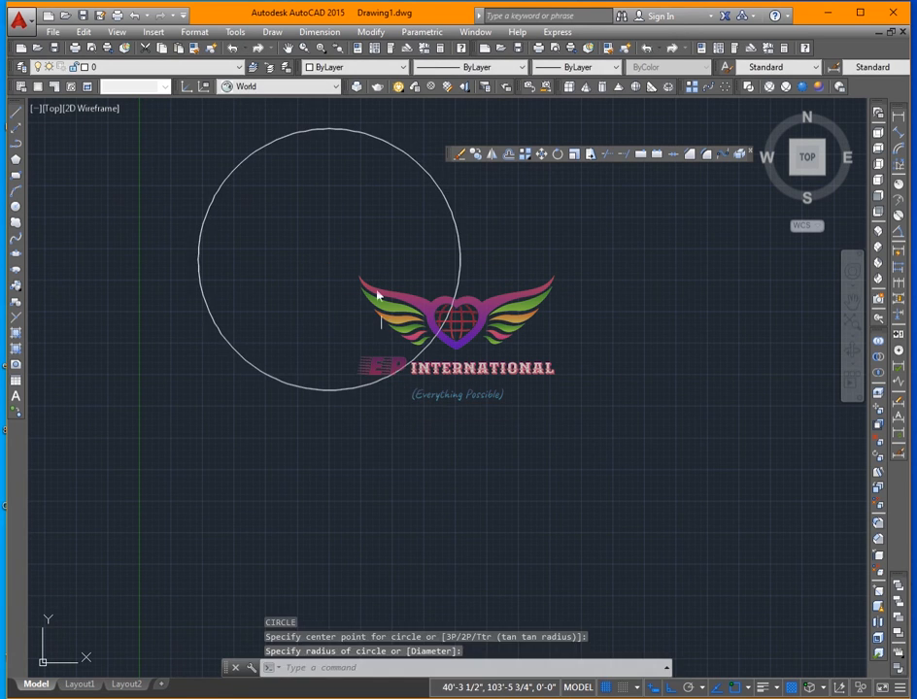
pyautogui.press('Escape')
pyautogui.scroll(-1, 397, 340)
pyautogui.moveTo(403, 358); pyautogui.dragTo(473, 466, button='middle')
pyautogui.press('Escape')
pyautogui.scroll(2, 468, 464)
pyautogui.press('Escape')
pyautogui.scroll(-2, 436, 419)
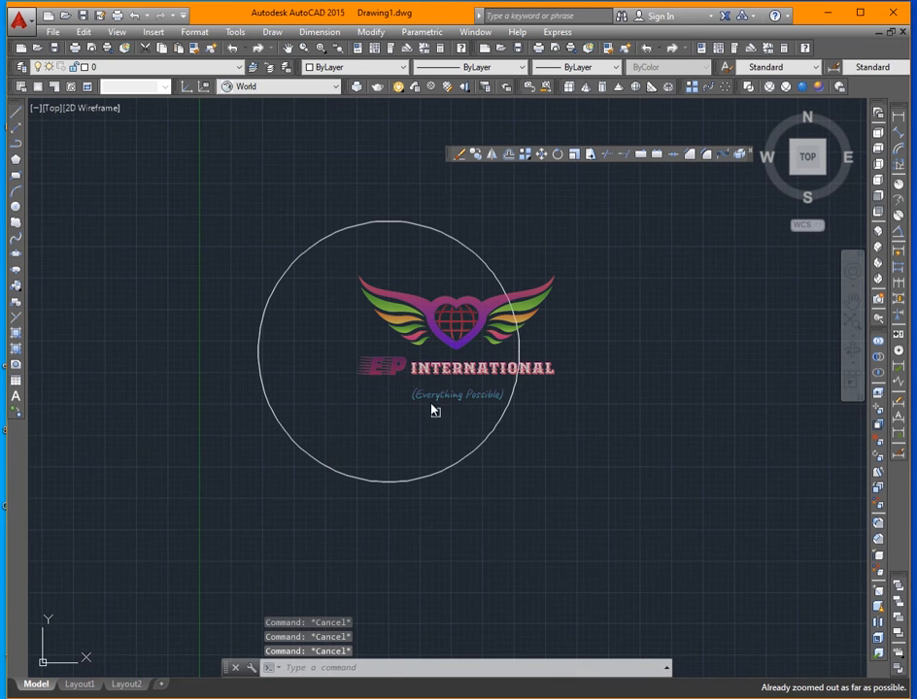
# Draw a horizontal line across the upper part of the circle, starting at about 7'-10", 131'-3" and extending past both sides
pyautogui.press('Return')
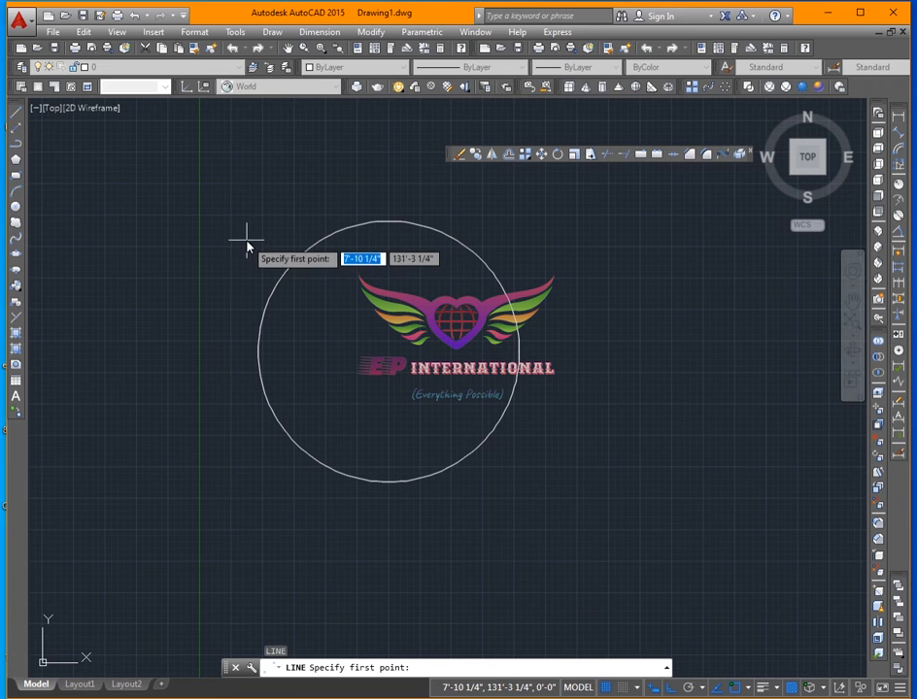
pyautogui.click(248, 240)
pyautogui.click(549, 245)
pyautogui.press('Return')
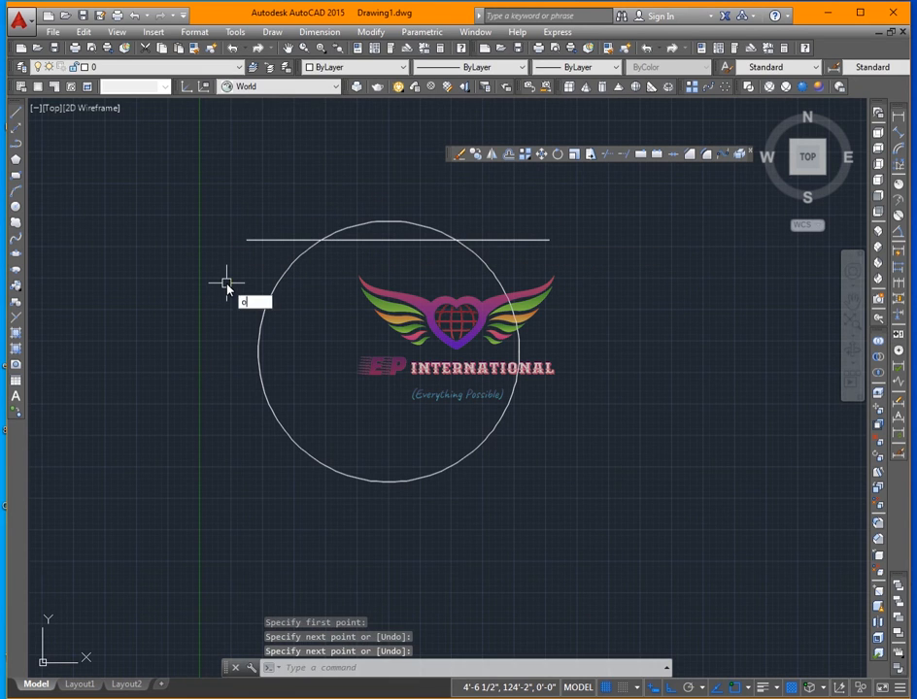
# Offset the horizontal line downward 11 times at 40" spacing with the Multiple option, and end the command
pyautogui.write('o')
pyautogui.press('Return')
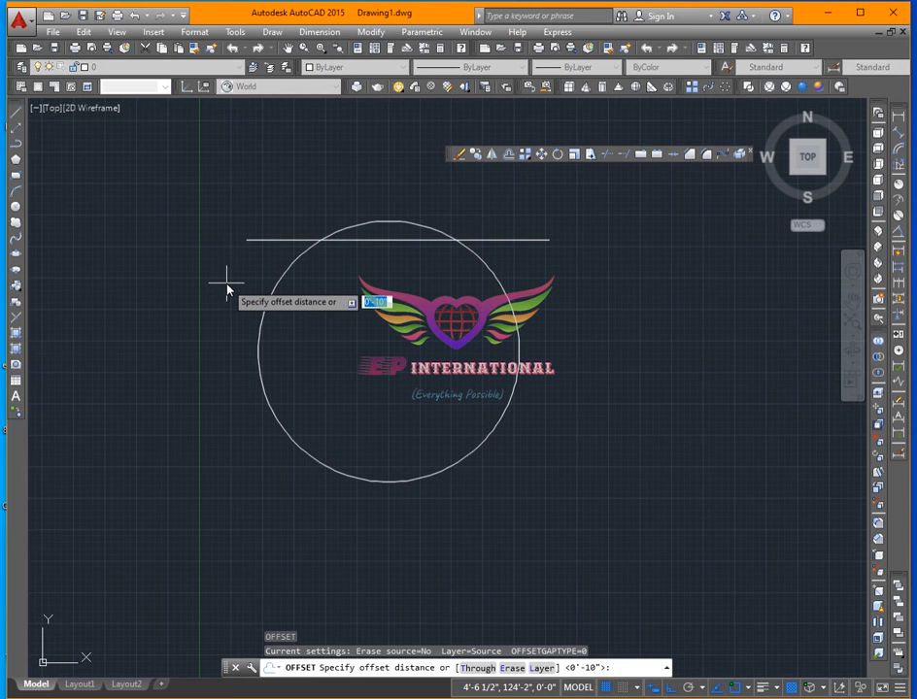
pyautogui.write('40')
pyautogui.press('Return')
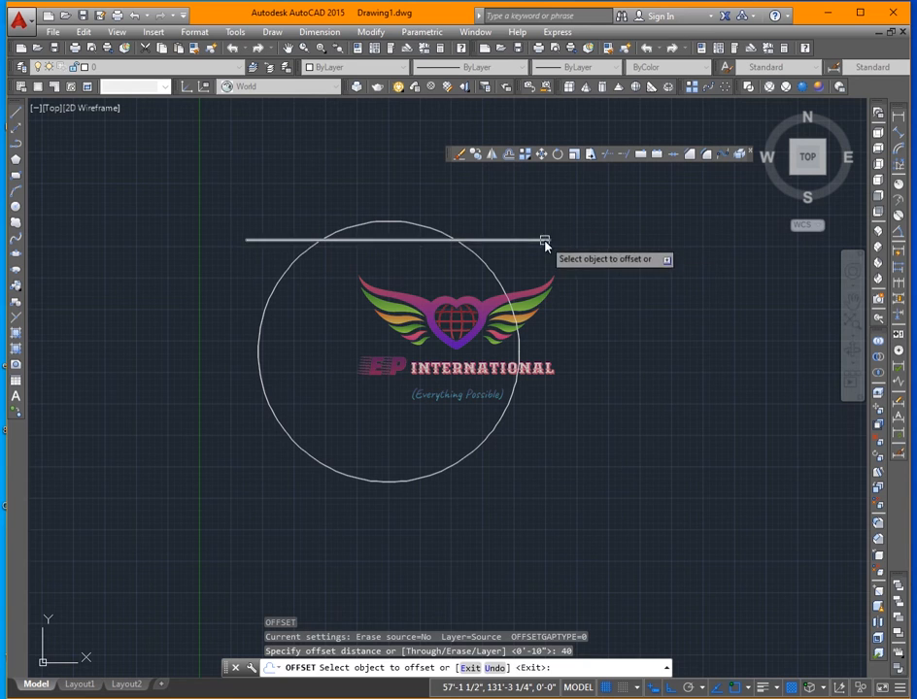
pyautogui.click(545, 240)
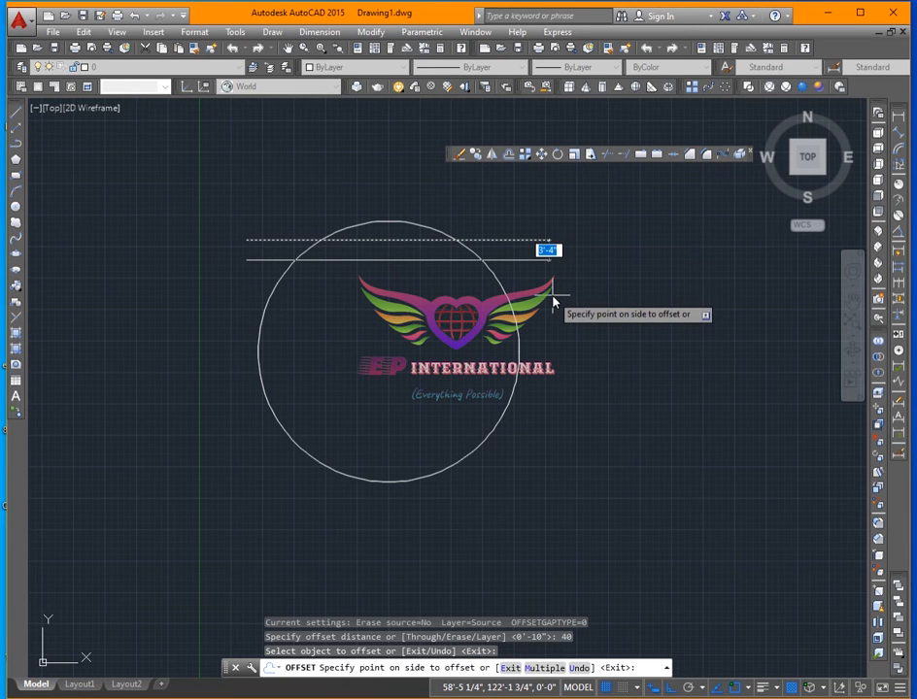
pyautogui.press('Return')
pyautogui.click(569, 368)
pyautogui.click(579, 427)
pyautogui.click(579, 449)
pyautogui.click(578, 475)
pyautogui.click(575, 500)
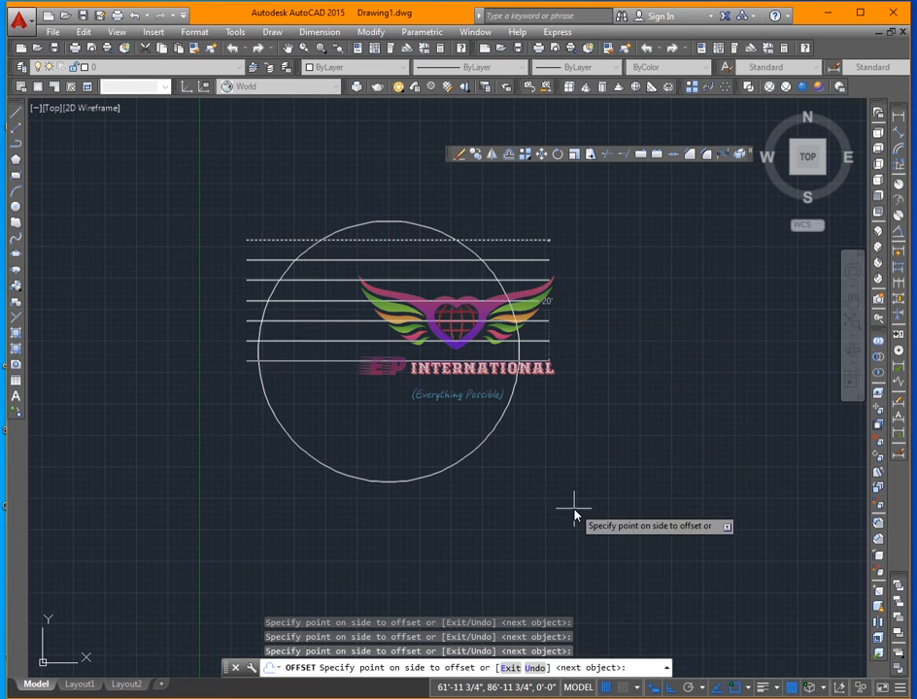
pyautogui.click(574, 511)
pyautogui.click(577, 529)
pyautogui.click(578, 542)
pyautogui.click(580, 540)
pyautogui.press('Return')
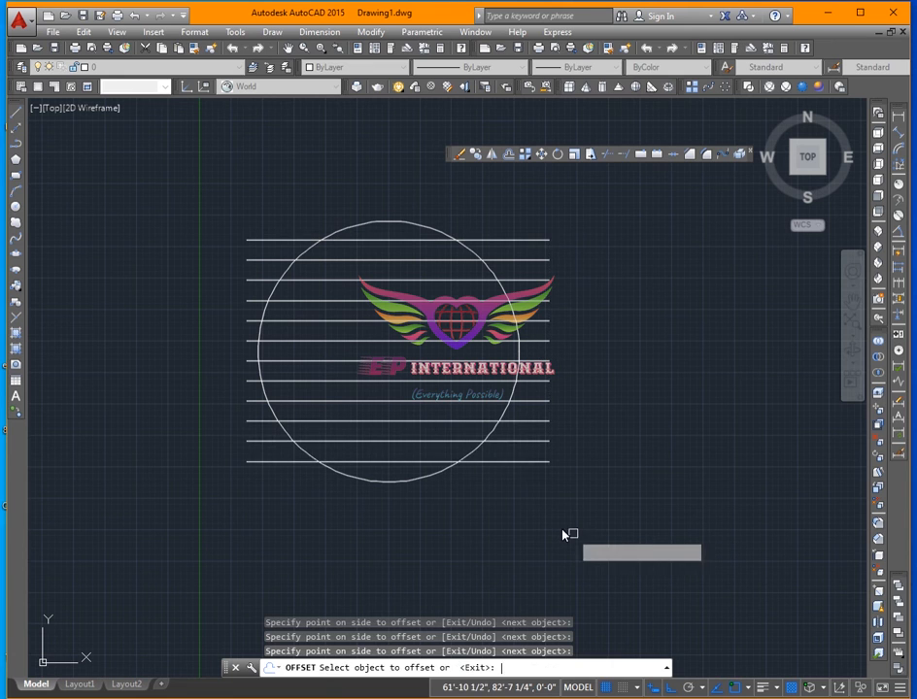
pyautogui.press('Return')
pyautogui.press('Return')
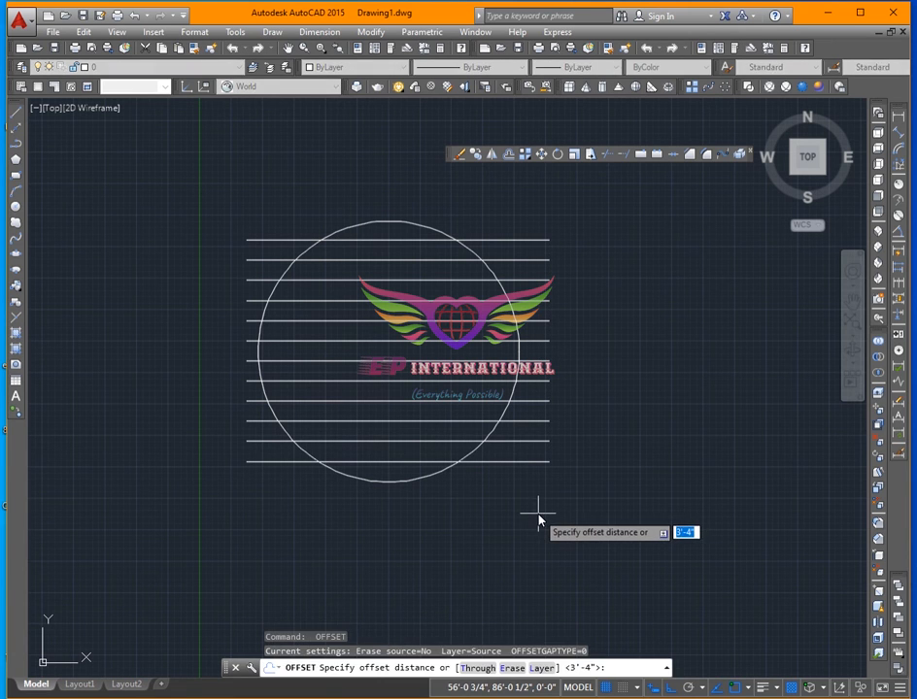
pyautogui.press('Escape')
# Draw a vertical line through the right ends of the horizontal lines, extending above and below them
pyautogui.write('l')
pyautogui.press('Return')
pyautogui.click(534, 515)
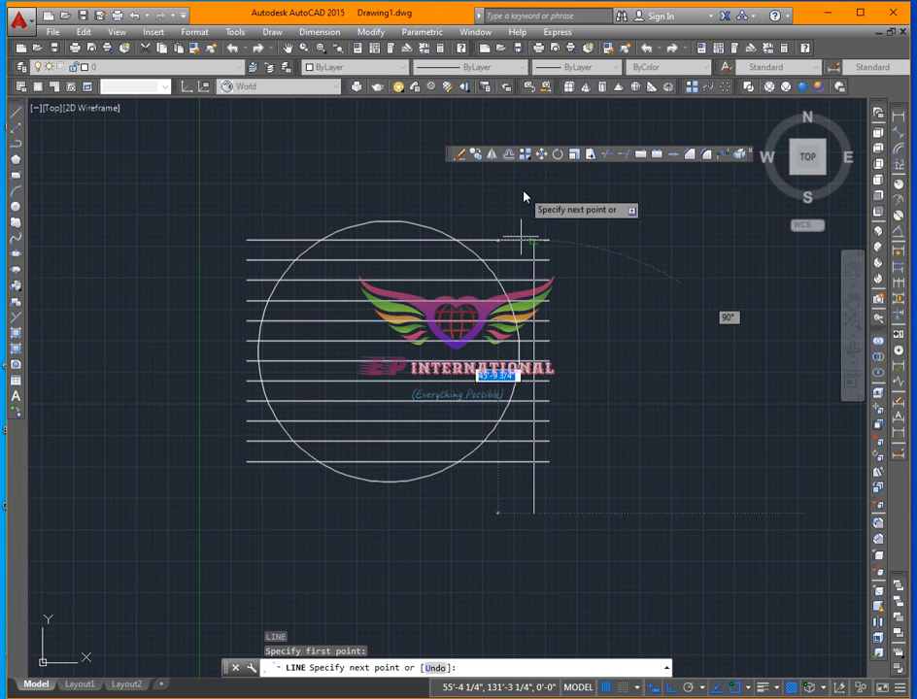
pyautogui.click(525, 195)
pyautogui.press('Return')
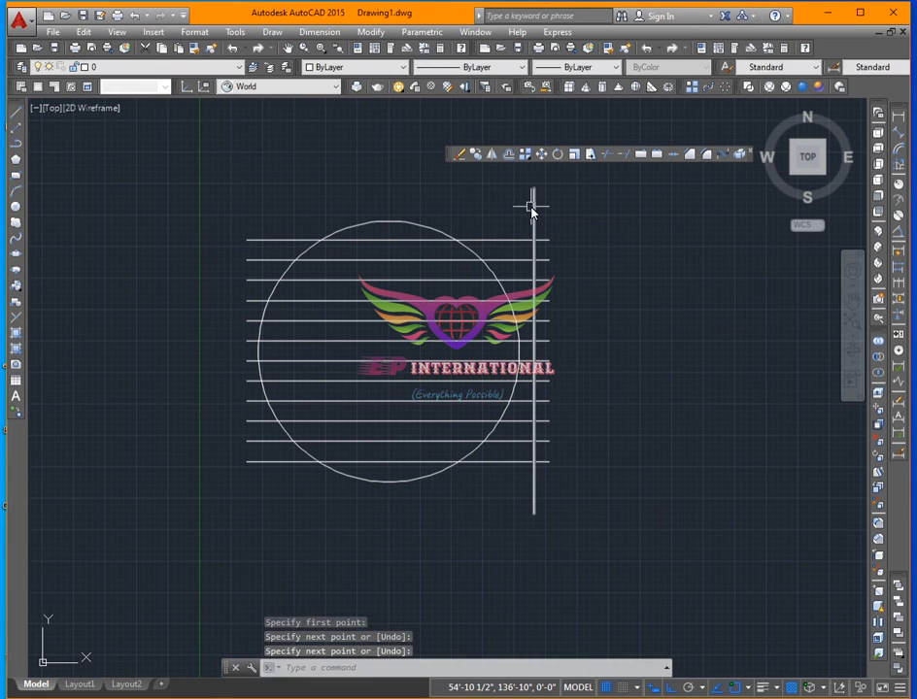
# Offset the vertical line once to the left at the 3'-4" distance
pyautogui.write('o')
pyautogui.press('Return')
pyautogui.press('Return')
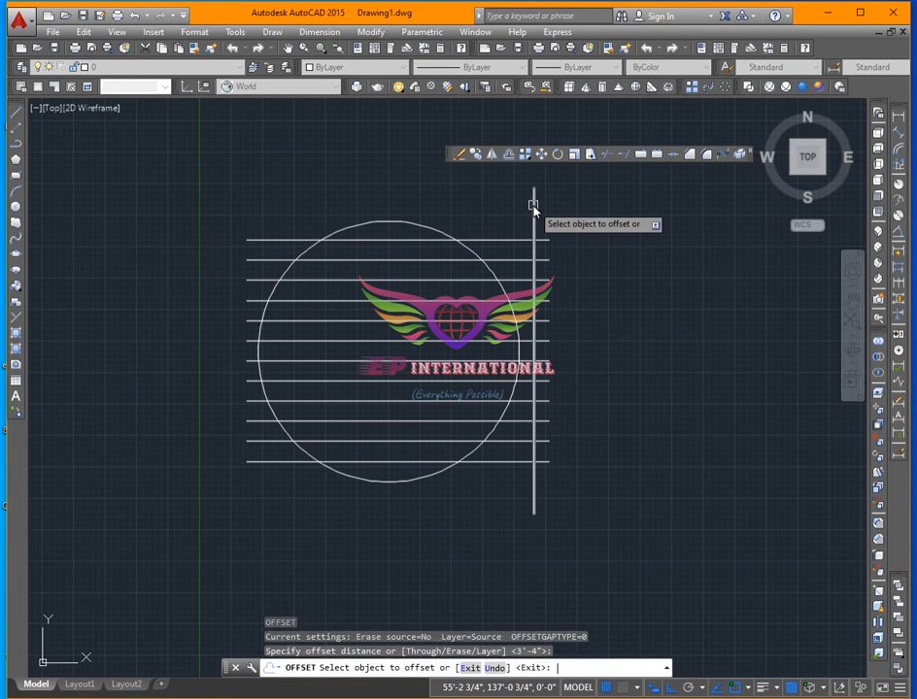
pyautogui.click(533, 204)
pyautogui.click(428, 192)
pyautogui.doubleClick(350, 185)
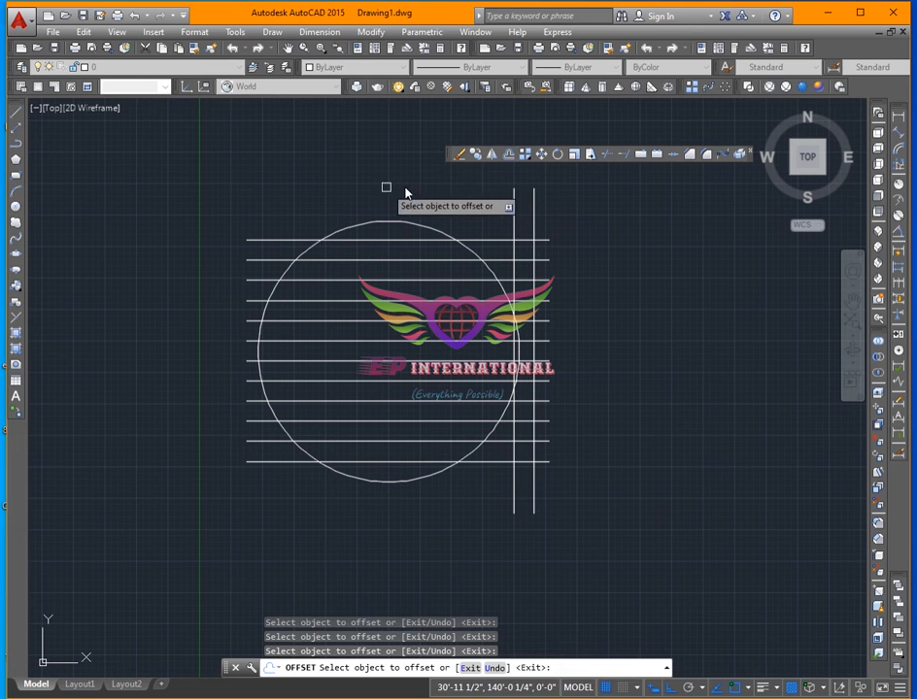
# Offset the new vertical copy to the left 12 times at 3'-4" spacing with the Multiple option, and end the command
pyautogui.click(513, 204)
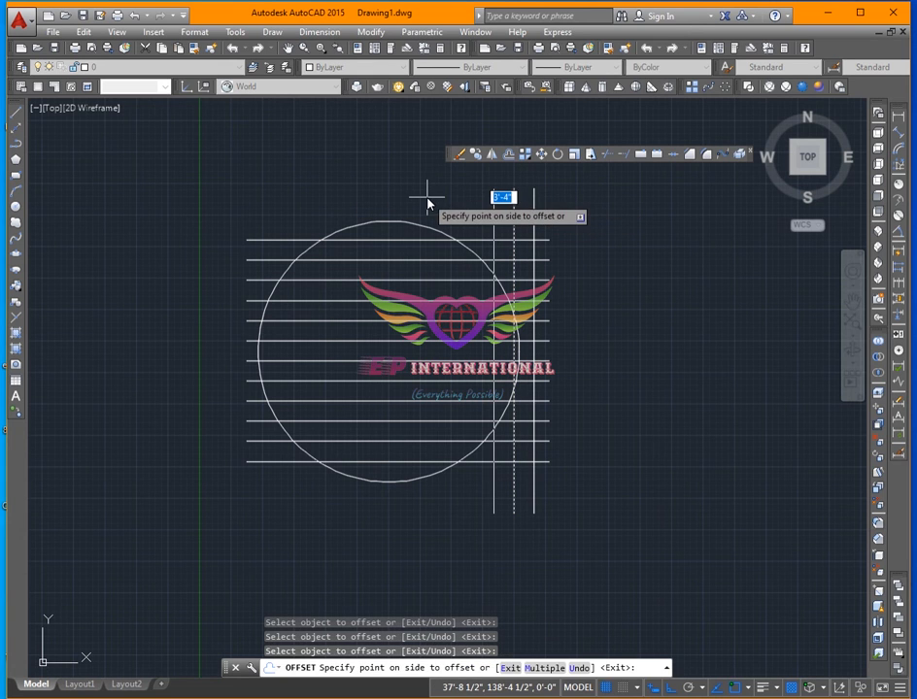
pyautogui.write('m')
pyautogui.press('Return')
pyautogui.click(340, 180)
pyautogui.click(321, 180)
pyautogui.click(311, 180)
pyautogui.click(299, 181)
pyautogui.click(290, 183)
pyautogui.click(277, 185)
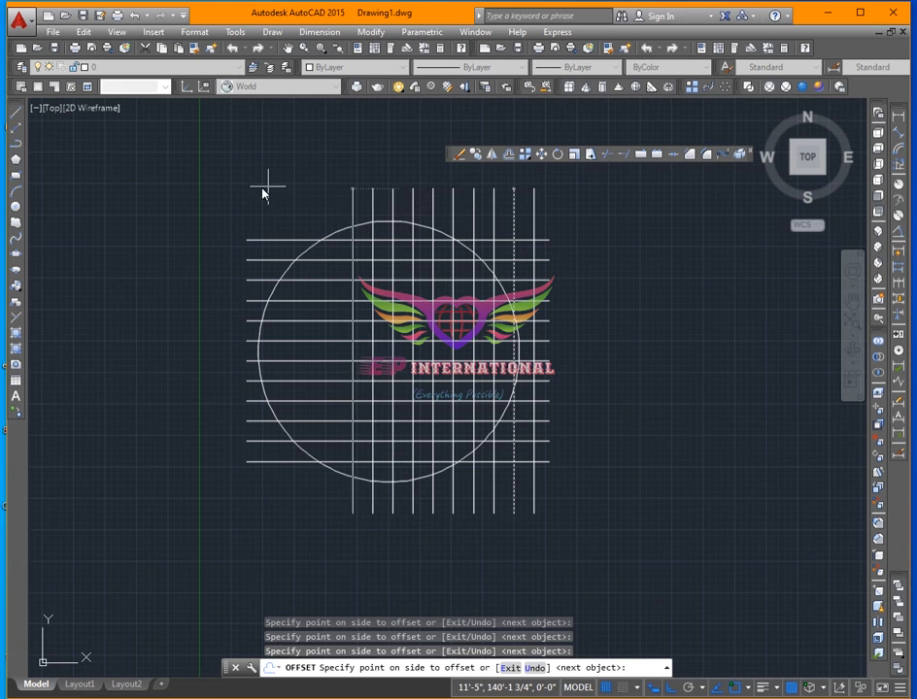
pyautogui.click(262, 188)
pyautogui.click(239, 189)
pyautogui.click(220, 191)
pyautogui.click(202, 194)
pyautogui.click(191, 194)
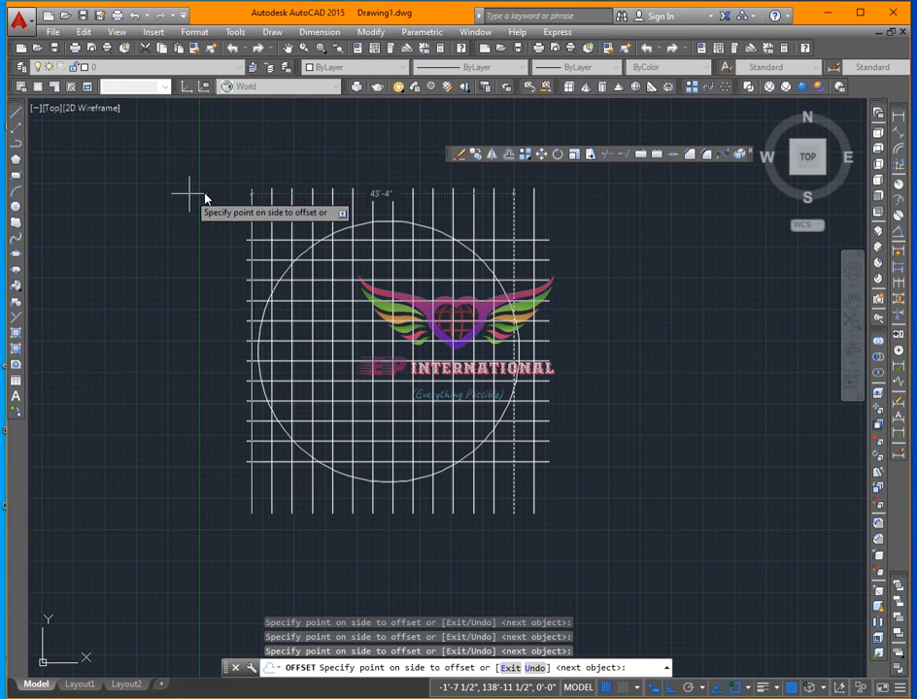
pyautogui.press('Escape')
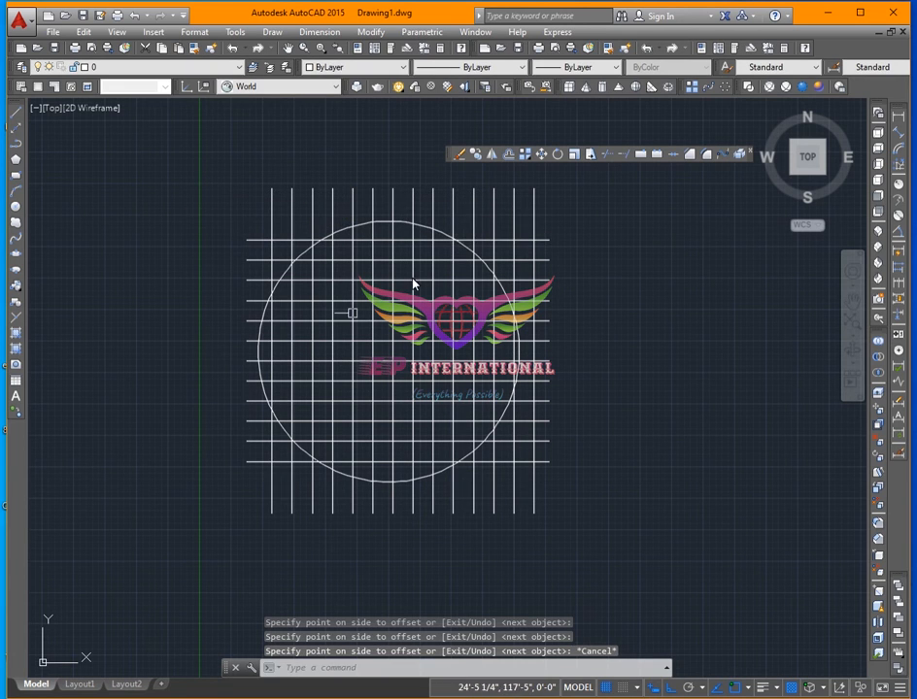
pyautogui.moveTo(415, 291)
pyautogui.mouseDown(button='middle')
pyautogui.moveTo(375, 322)
pyautogui.moveTo(372, 342)
pyautogui.mouseUp(button='middle')
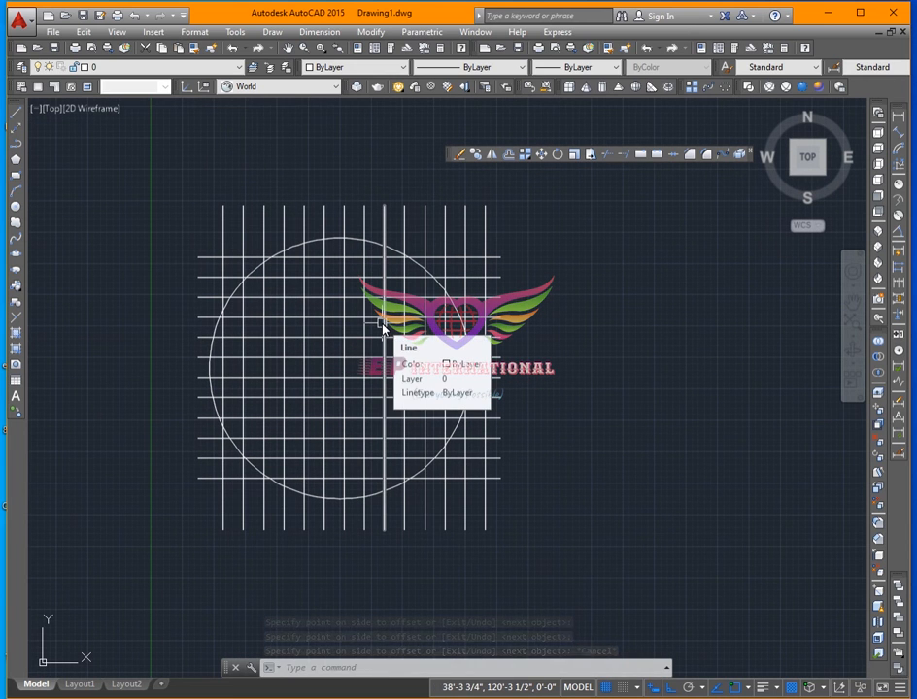
pyautogui.scroll(2, 431, 347)
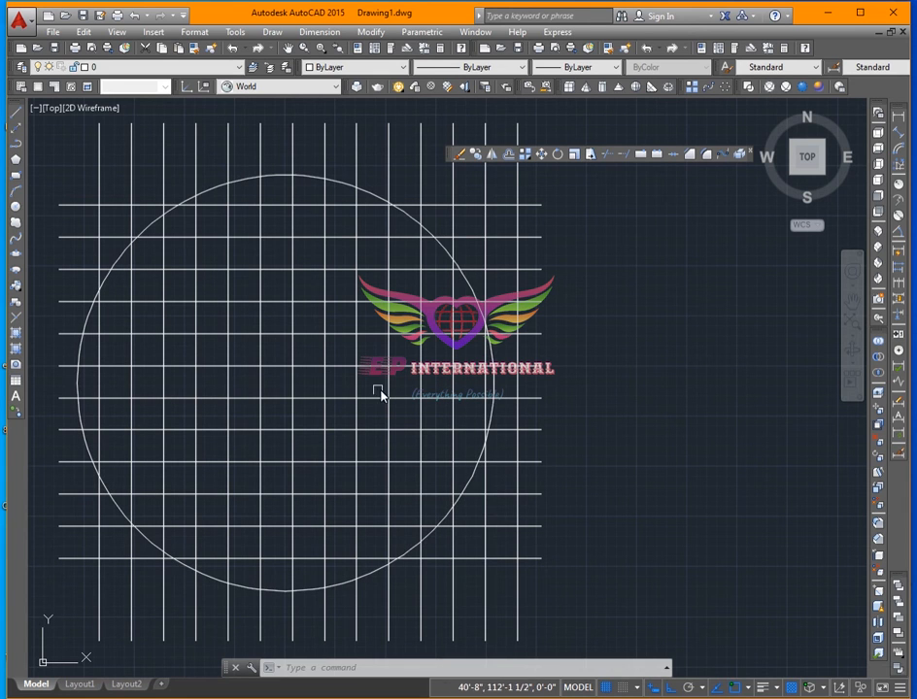
pyautogui.scroll(-2, 383, 395)
pyautogui.moveTo(393, 396); pyautogui.dragTo(450, 411, button='middle')
pyautogui.press('Escape')
pyautogui.scroll(-2, 441, 395)
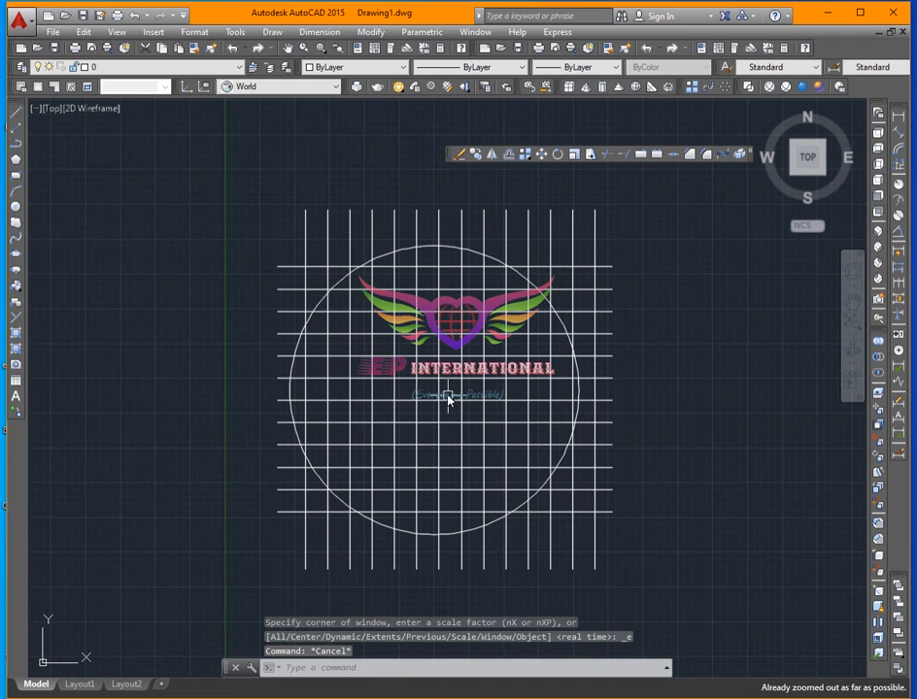
pyautogui.press('Escape')
pyautogui.press('Escape')
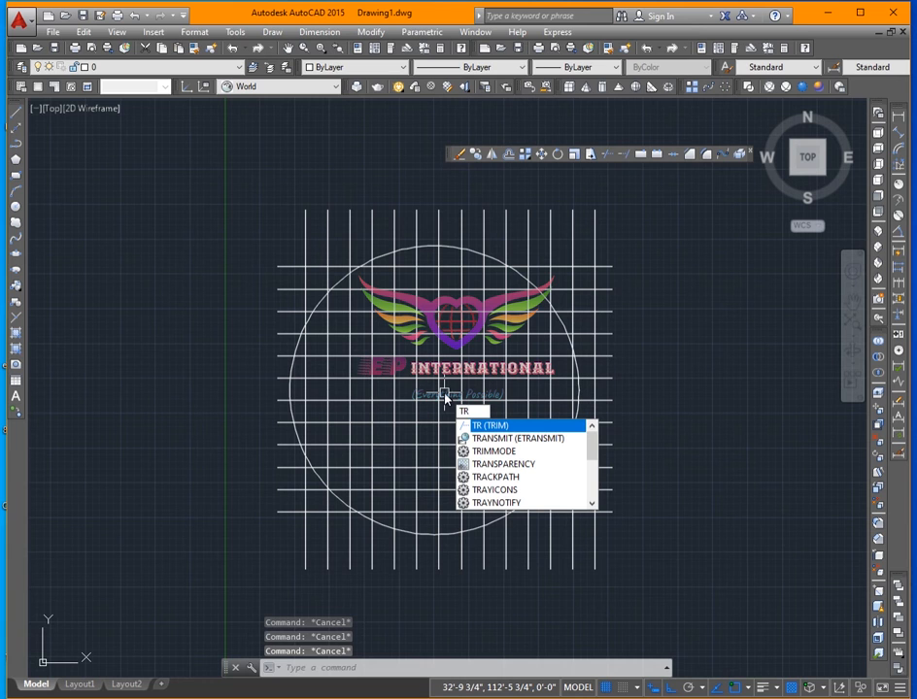
pyautogui.click(348, 695)
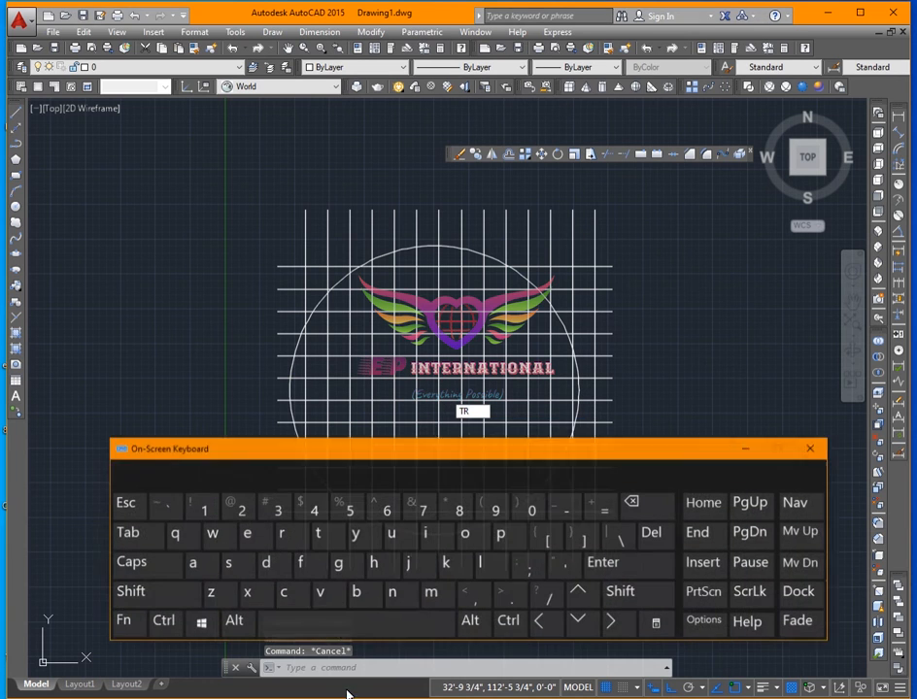
pyautogui.click(338, 623)
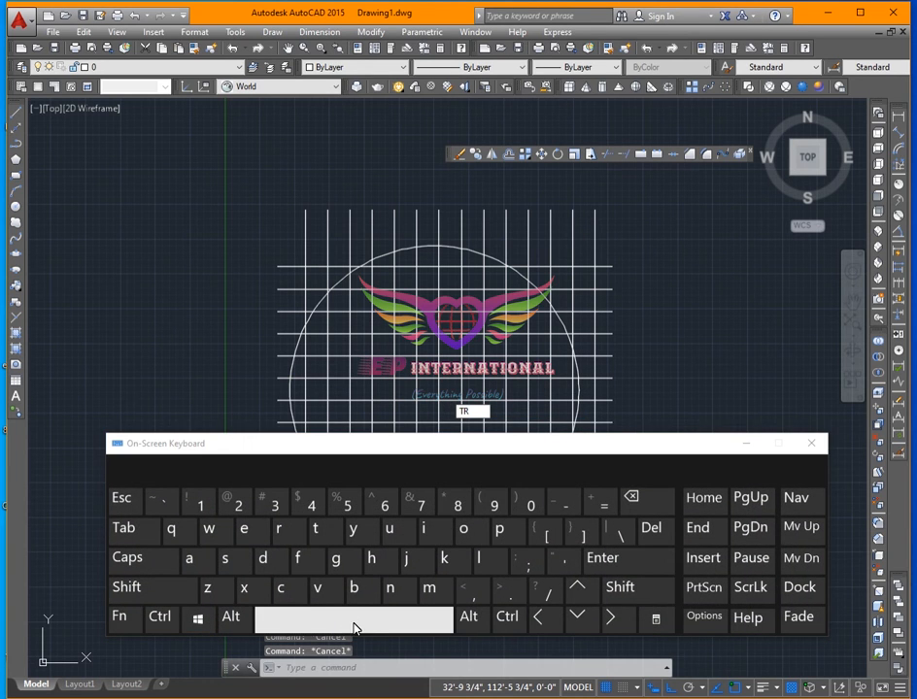
pyautogui.click(352, 627)
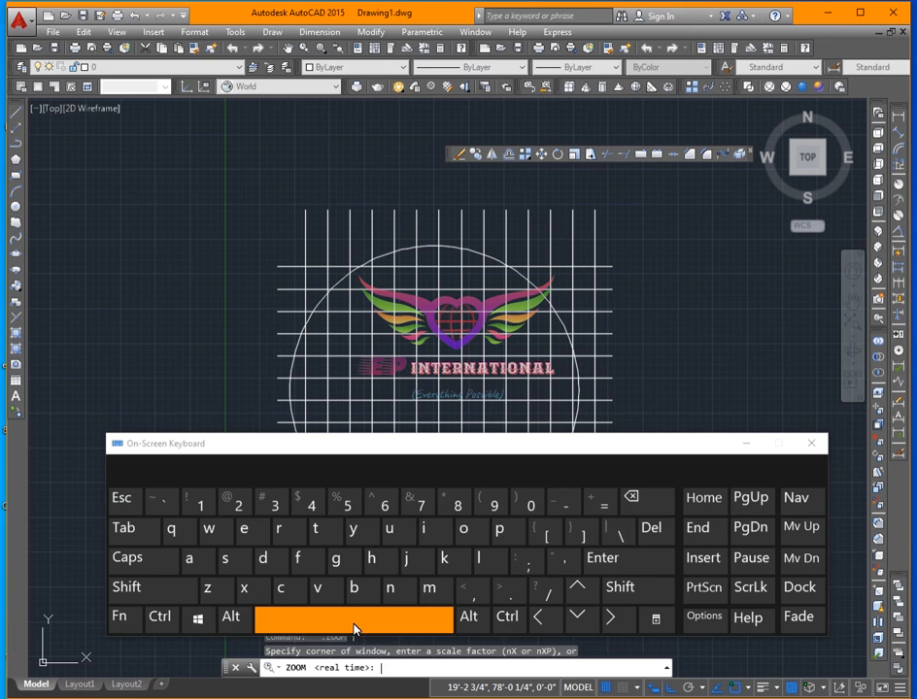
pyautogui.click(745, 445)
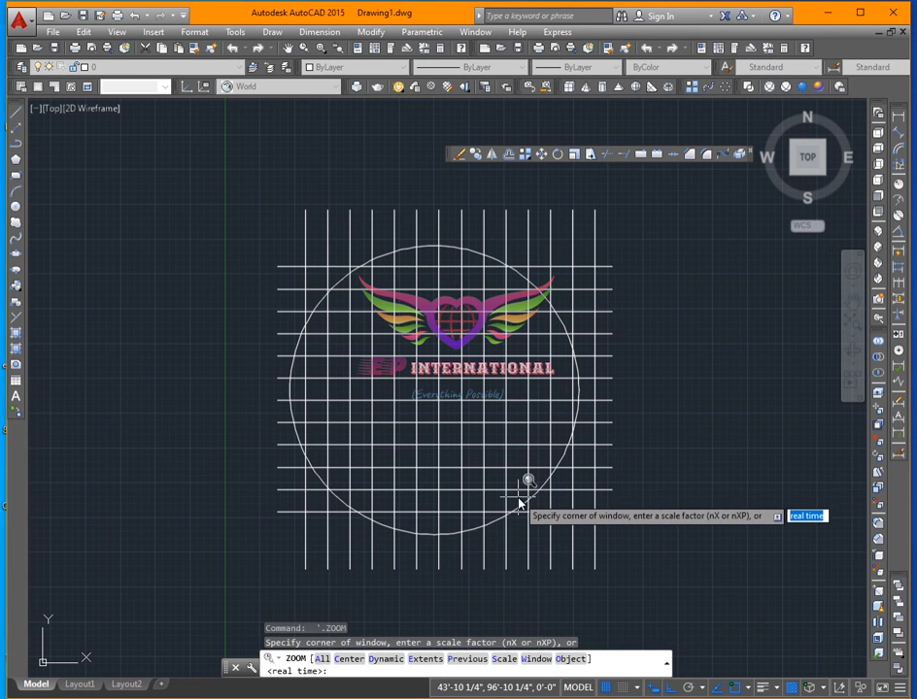
pyautogui.press('Escape')
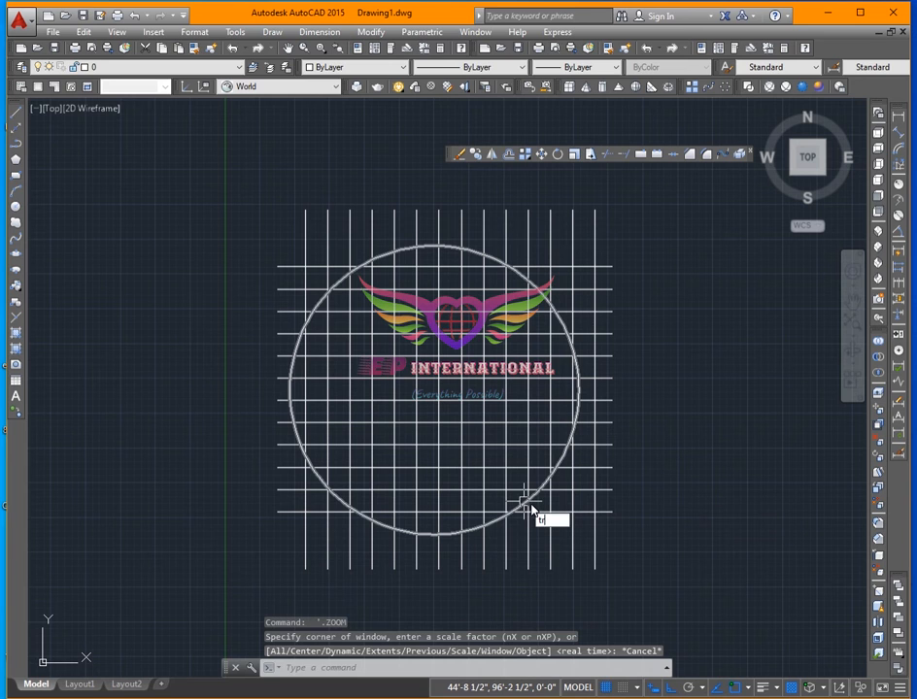
# Trim the circle and horizontal lines right of the third vertical line from the left, using it as cutting edge, and undo the trim
pyautogui.write('tr')
pyautogui.press('Return')
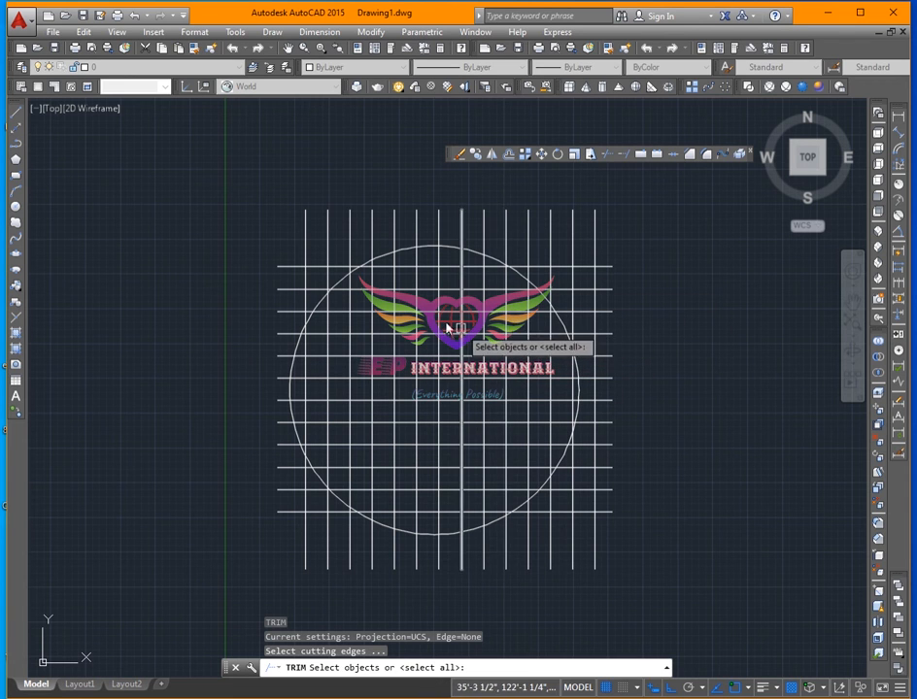
pyautogui.click(350, 242)
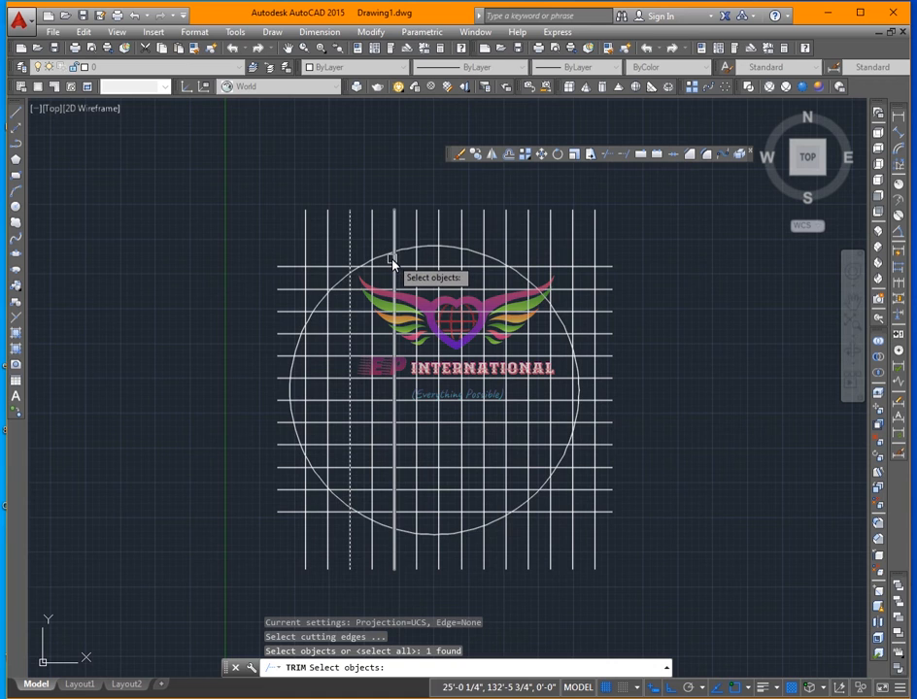
pyautogui.click(385, 697)
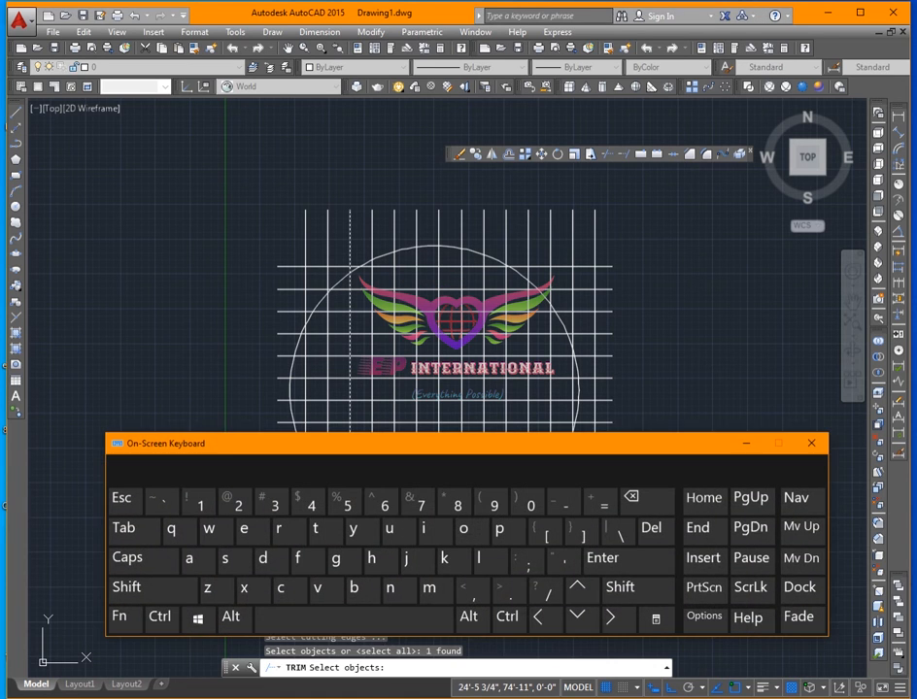
pyautogui.click(385, 626)
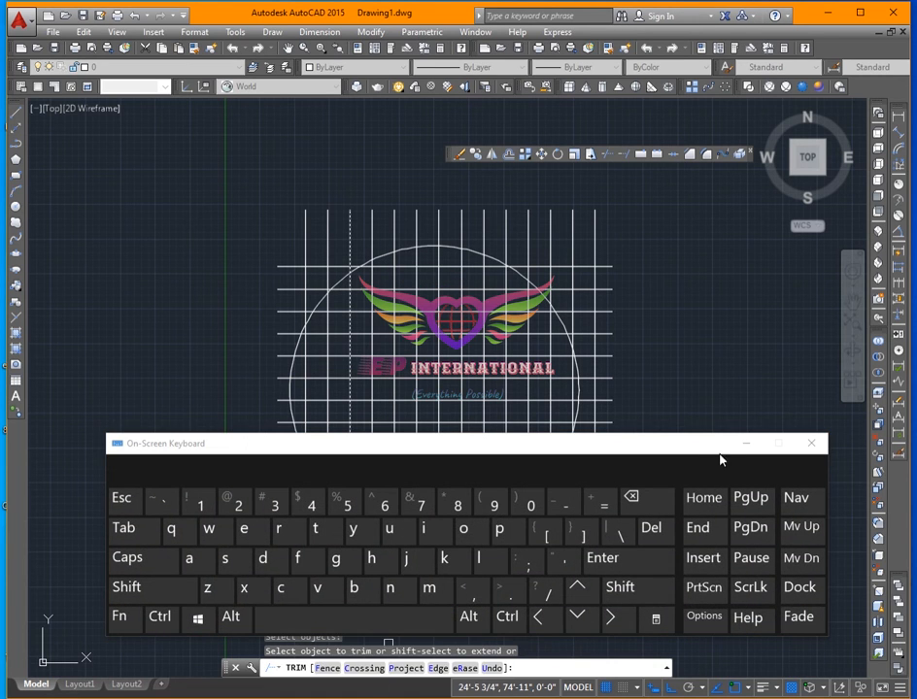
pyautogui.click(745, 448)
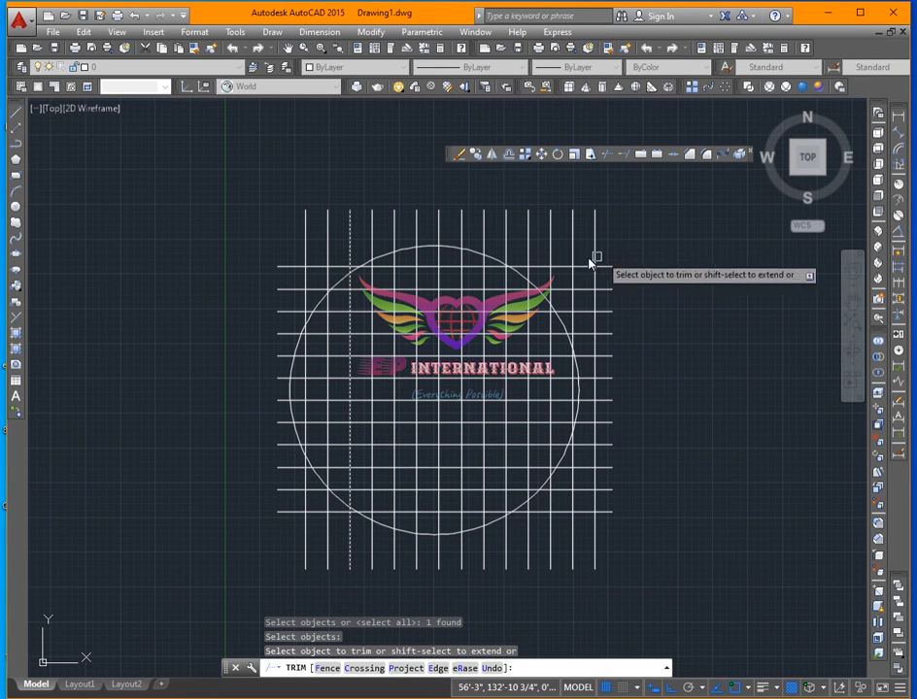
pyautogui.click(540, 250)
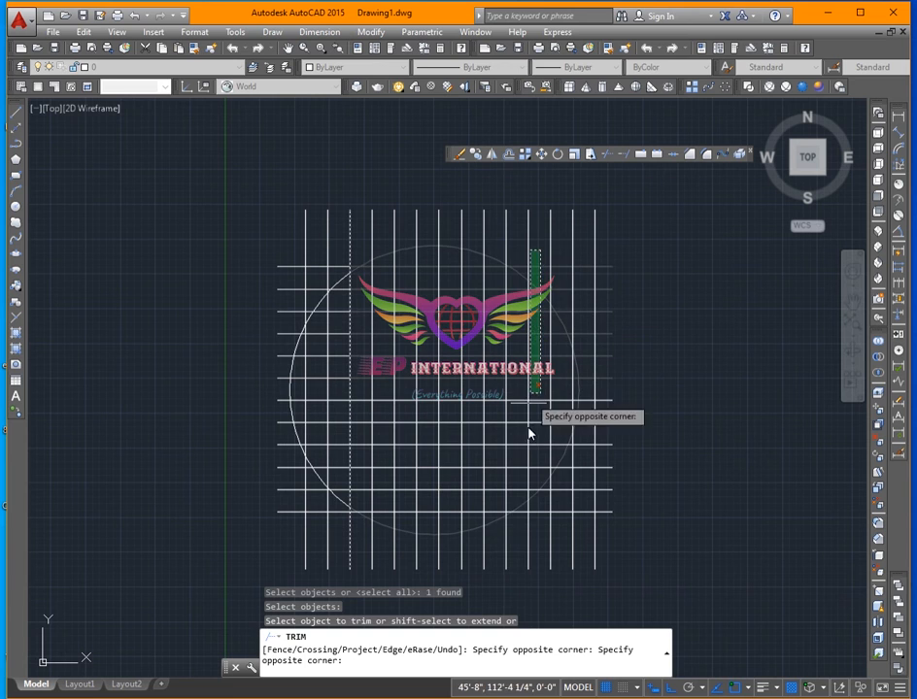
pyautogui.click(450, 562)
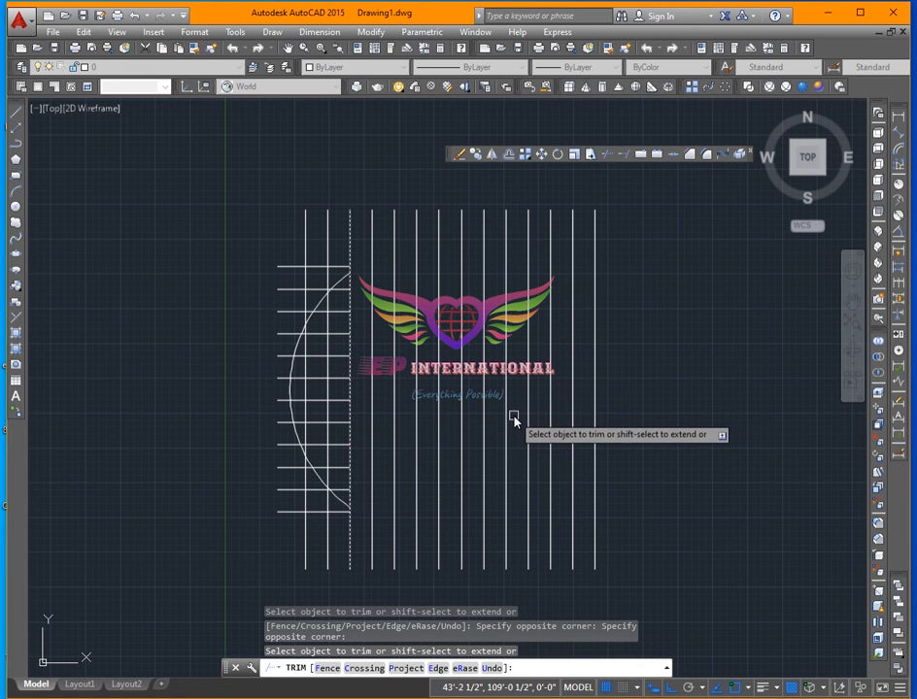
pyautogui.hotkey('ctrl', 'z')
pyautogui.press('Escape')
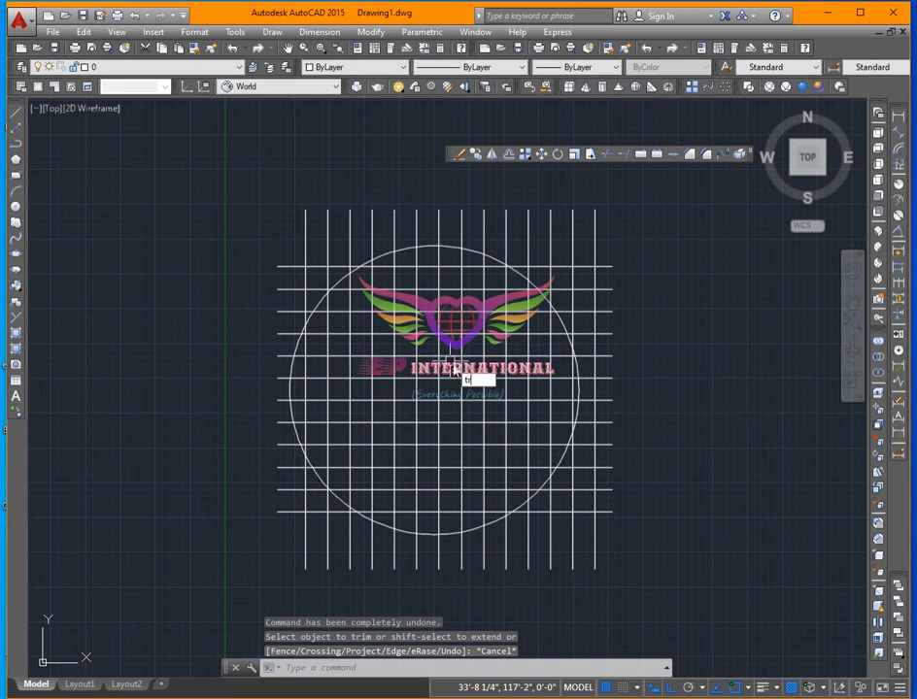
# Trim the circle and several horizontal lines right of the sixth vertical line from the left, using it as cutting edge, and undo the trim
pyautogui.write('tr')
pyautogui.press('Return')
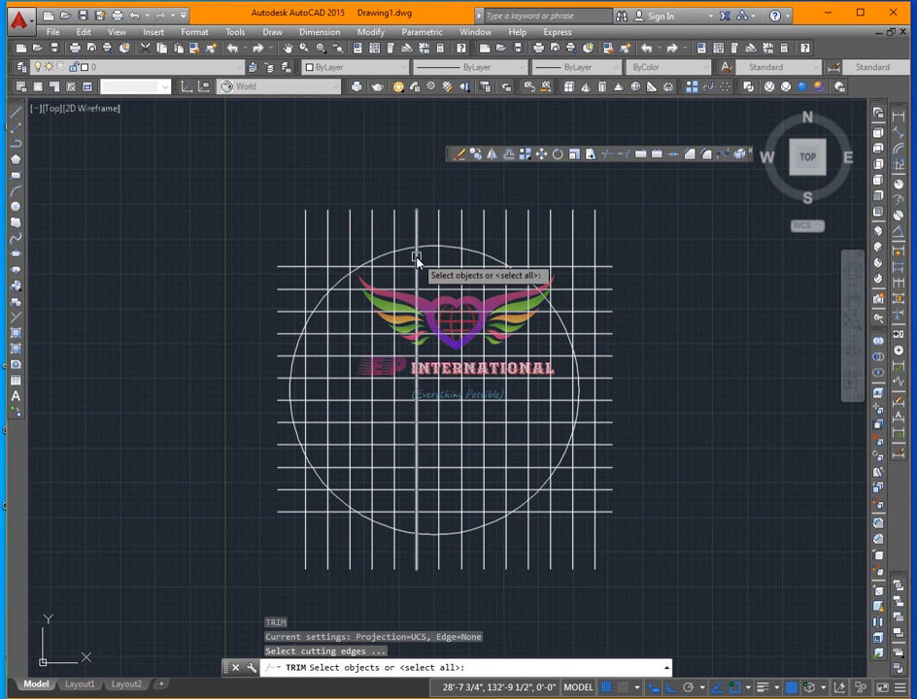
pyautogui.click(417, 259)
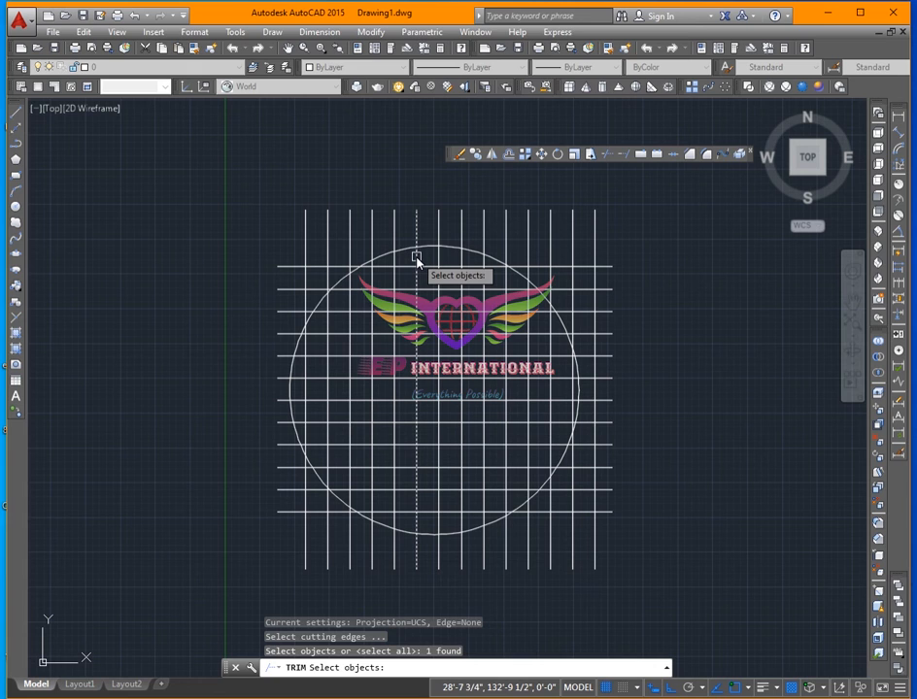
pyautogui.press('Return')
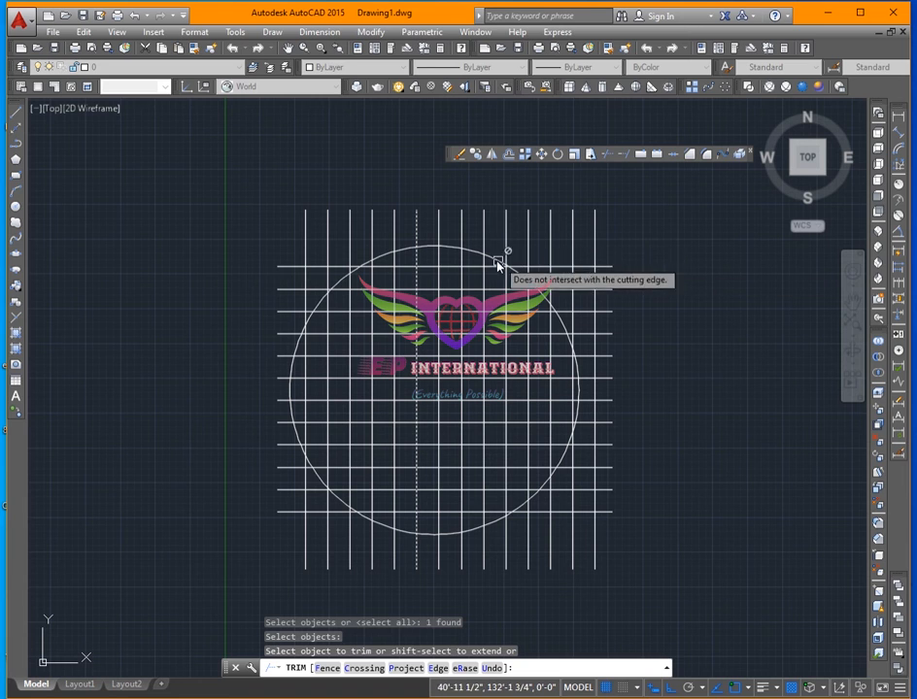
pyautogui.click(613, 265)
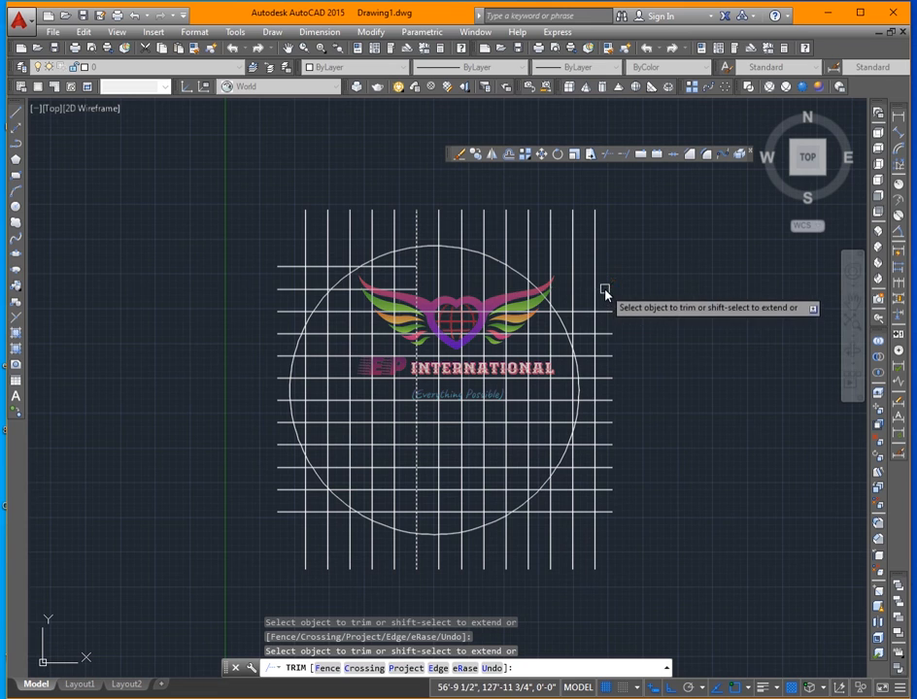
pyautogui.click(606, 313)
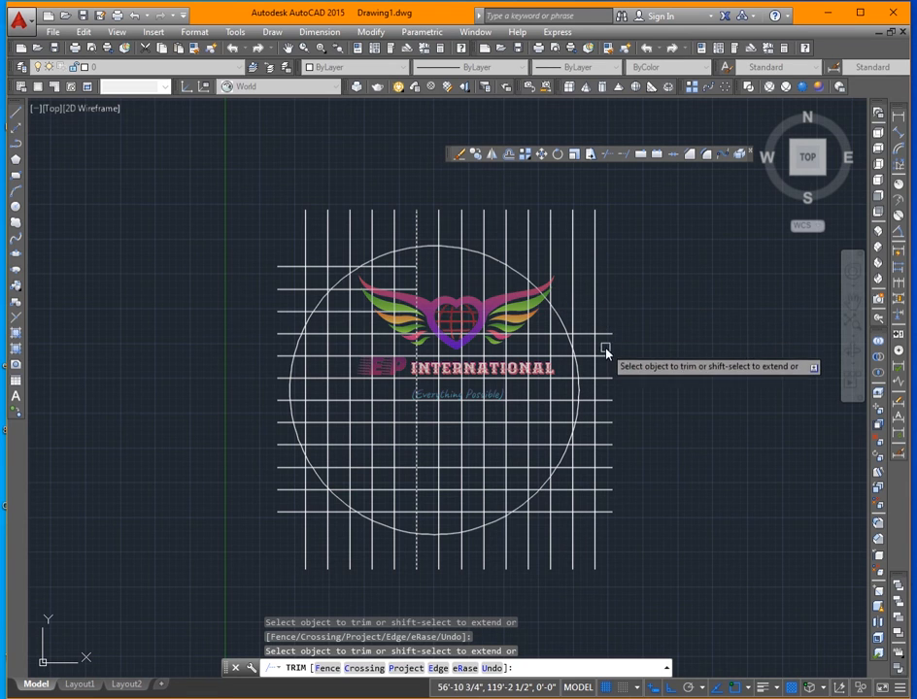
pyautogui.click(608, 356)
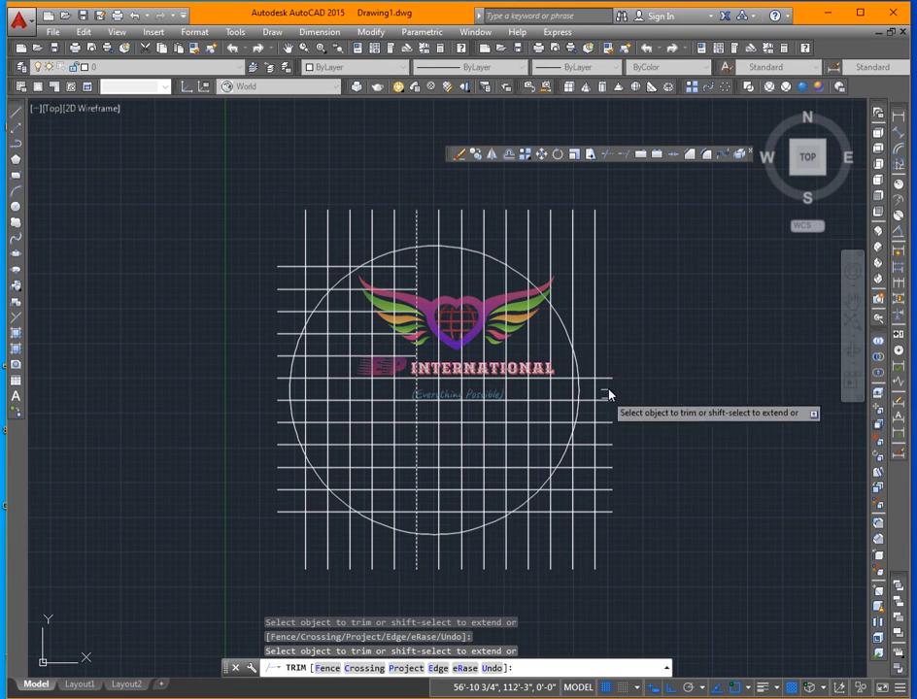
pyautogui.click(611, 378)
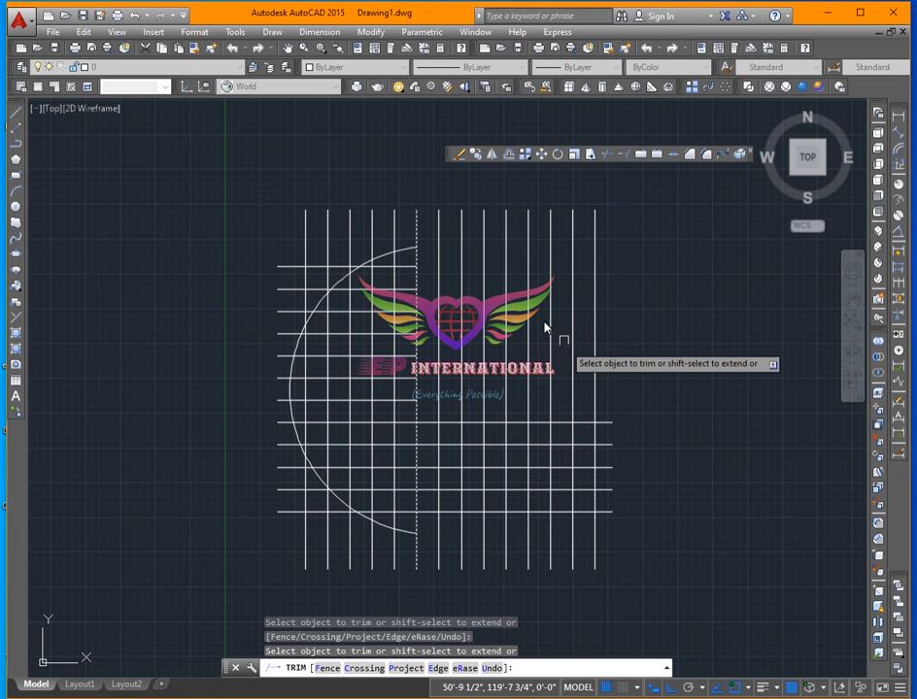
pyautogui.press('Escape')
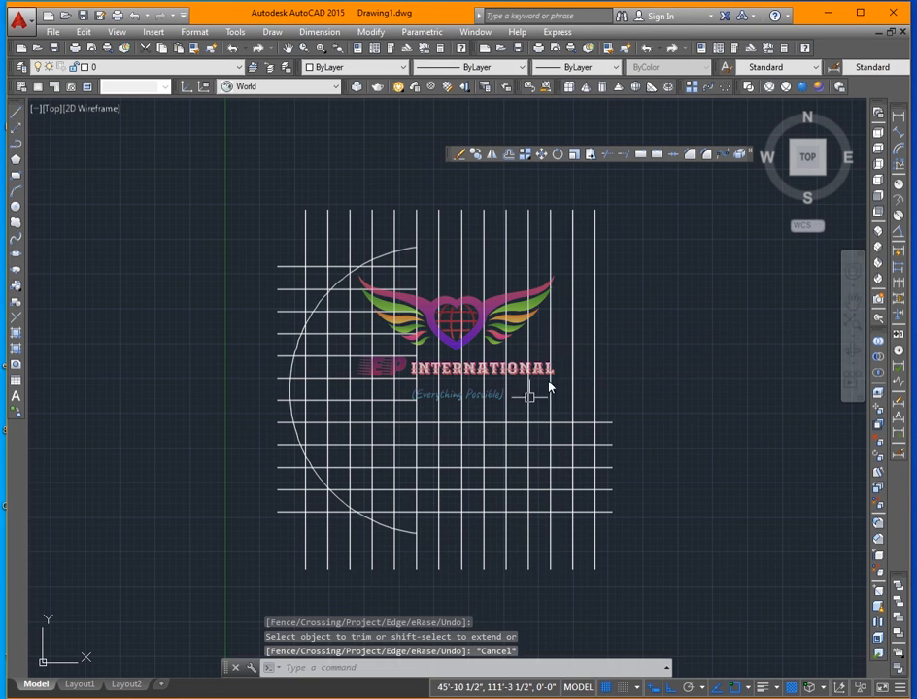
pyautogui.hotkey('ctrl', 'z')
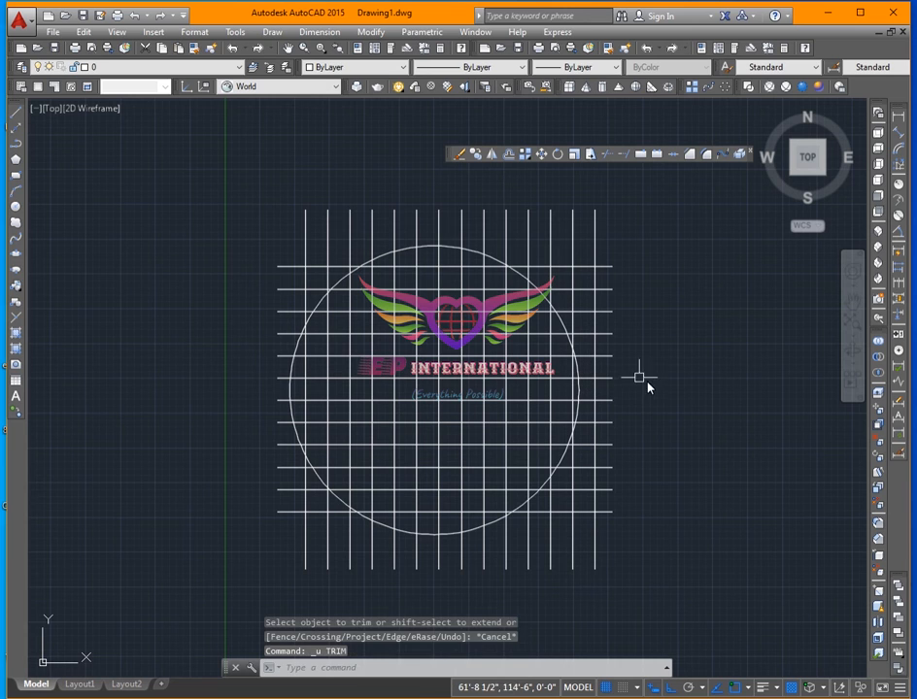
pyautogui.press('Escape')
pyautogui.write('t')
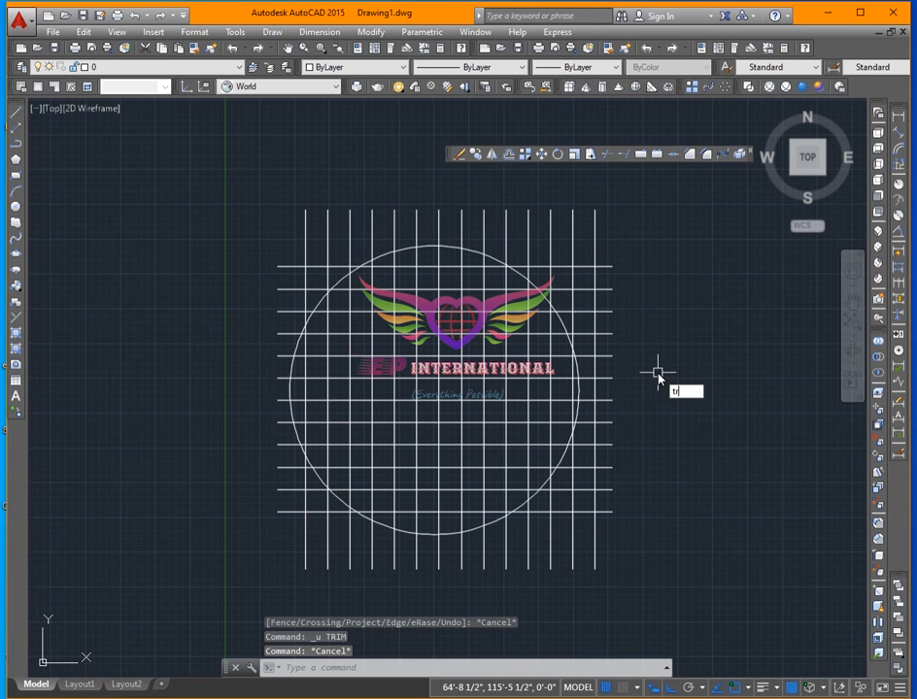
pyautogui.write('r')
pyautogui.press('Return')
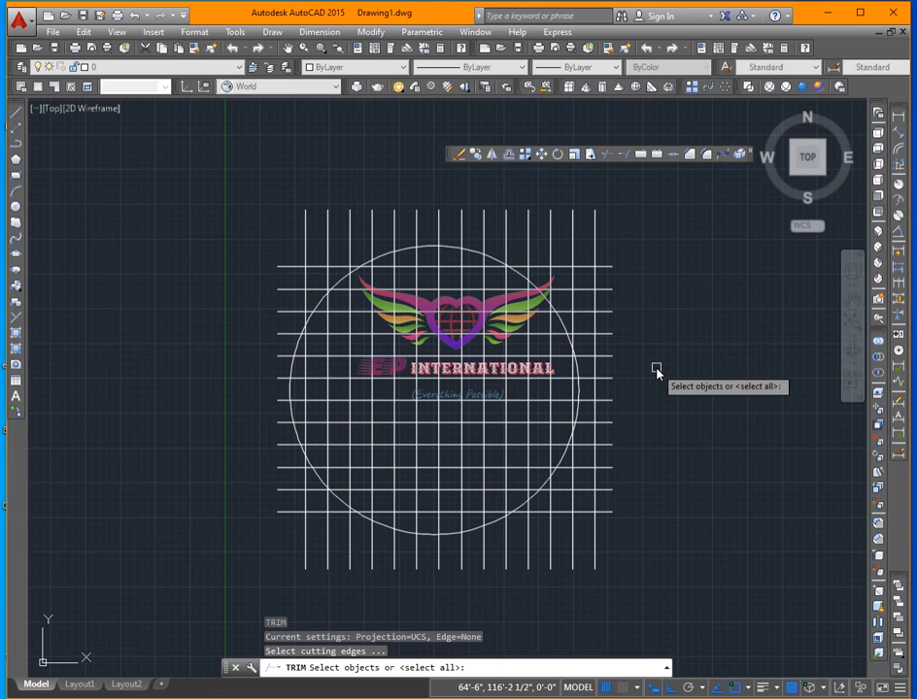
pyautogui.press('Return')
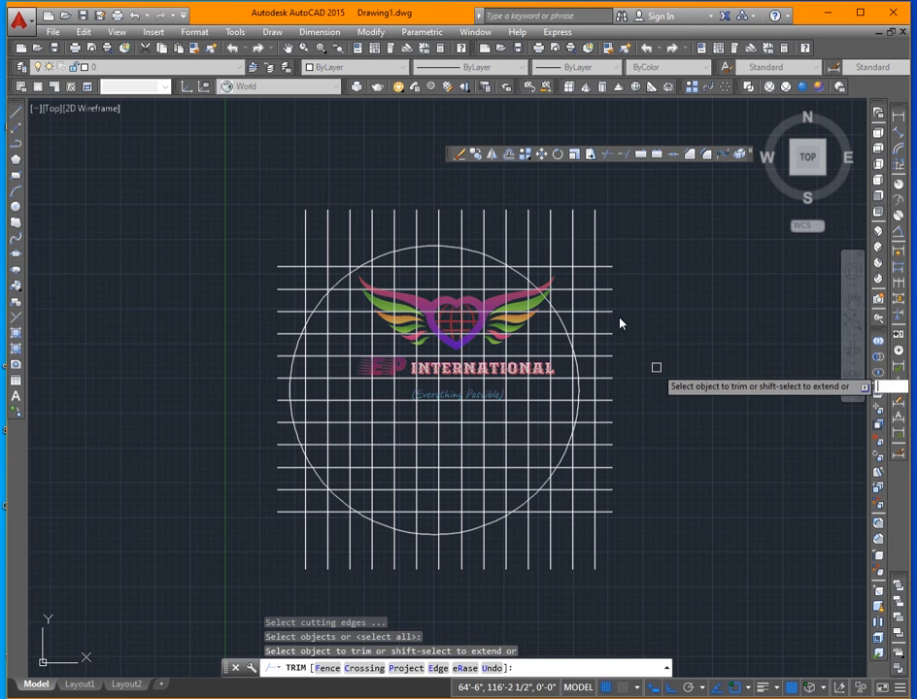
pyautogui.click(659, 307)
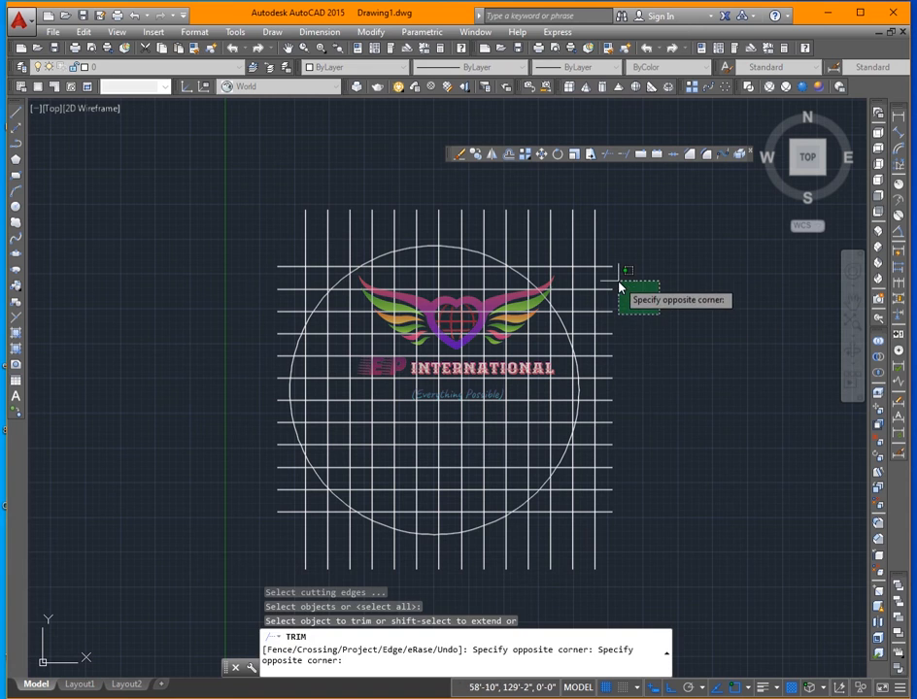
pyautogui.click(621, 283)
pyautogui.press('Escape')
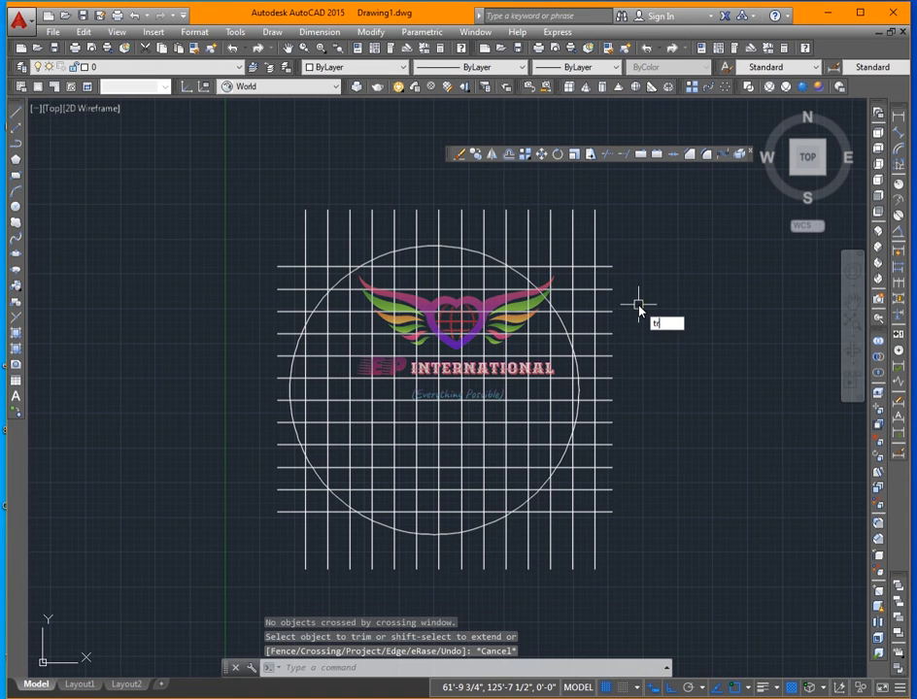
# Trim the top horizontal line segment by segment back to the seventh vertical line from the left, using all objects as cutting edges
pyautogui.write('tr')
pyautogui.press('Return')
pyautogui.press('Return')
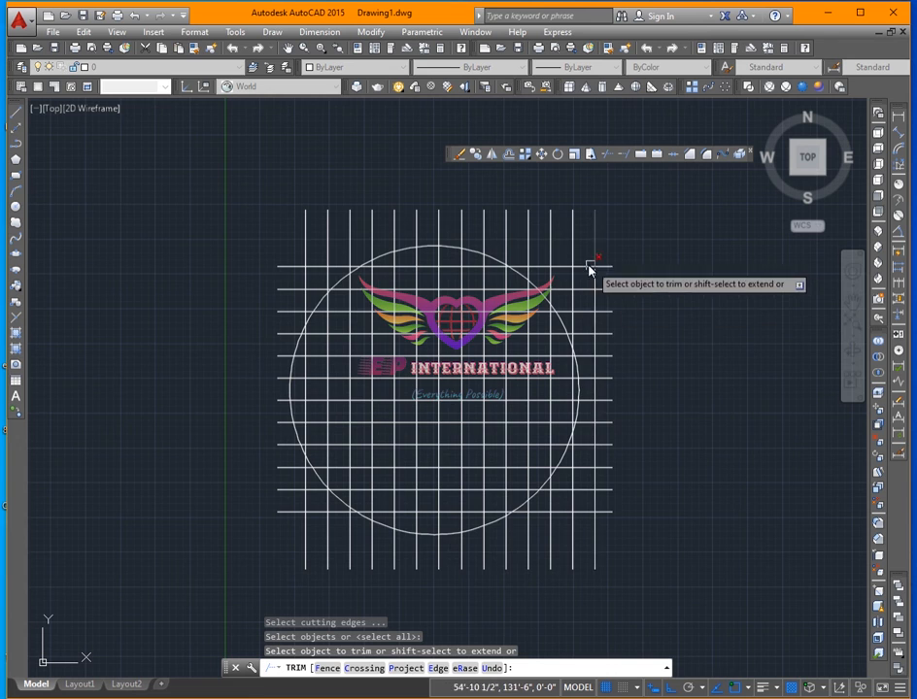
pyautogui.scroll(2, 590, 270)
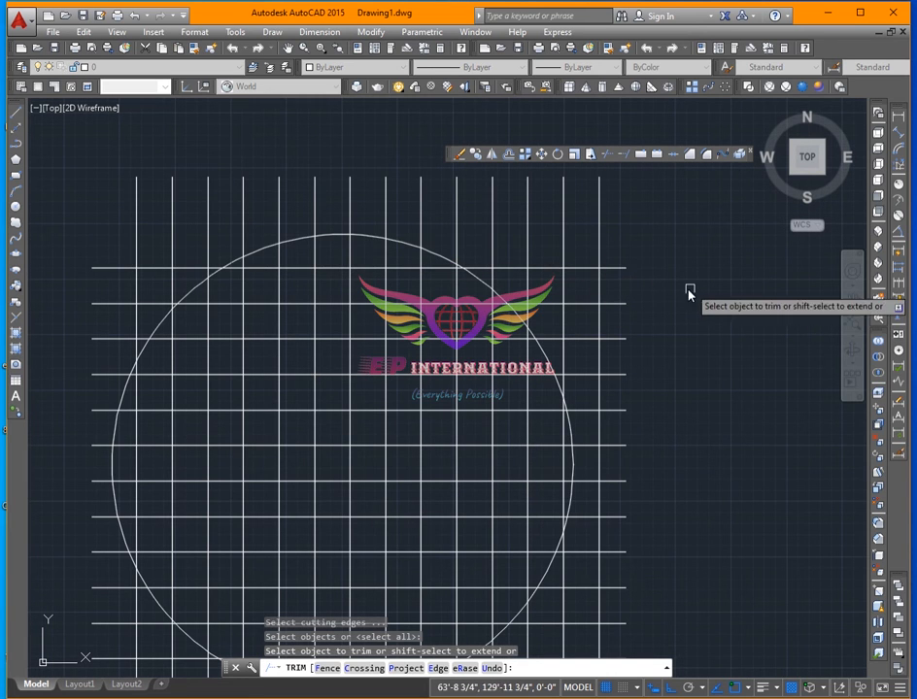
pyautogui.click(609, 267)
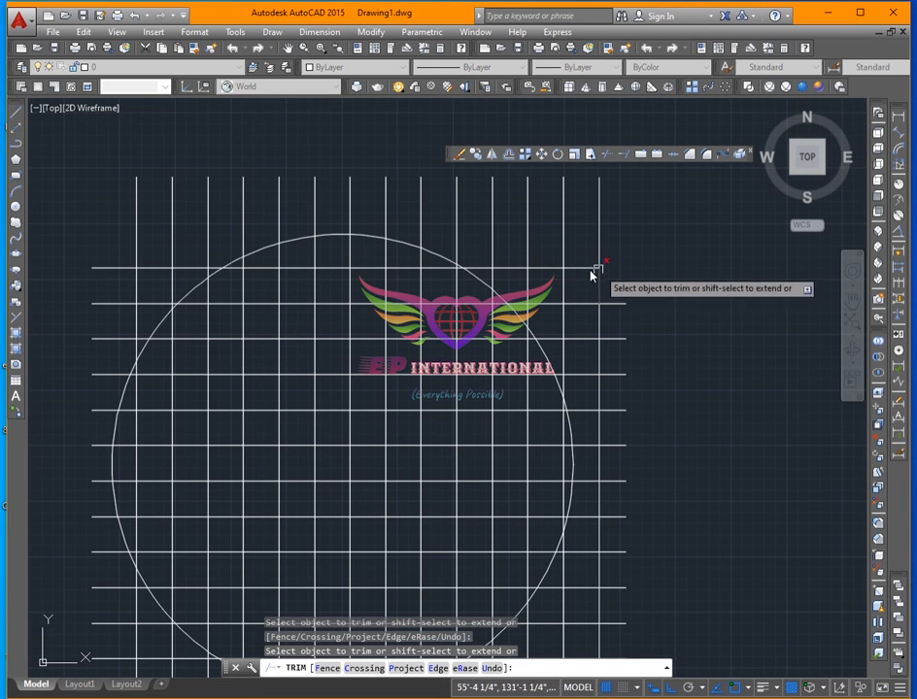
pyautogui.click(510, 268)
pyautogui.click(477, 268)
pyautogui.click(450, 267)
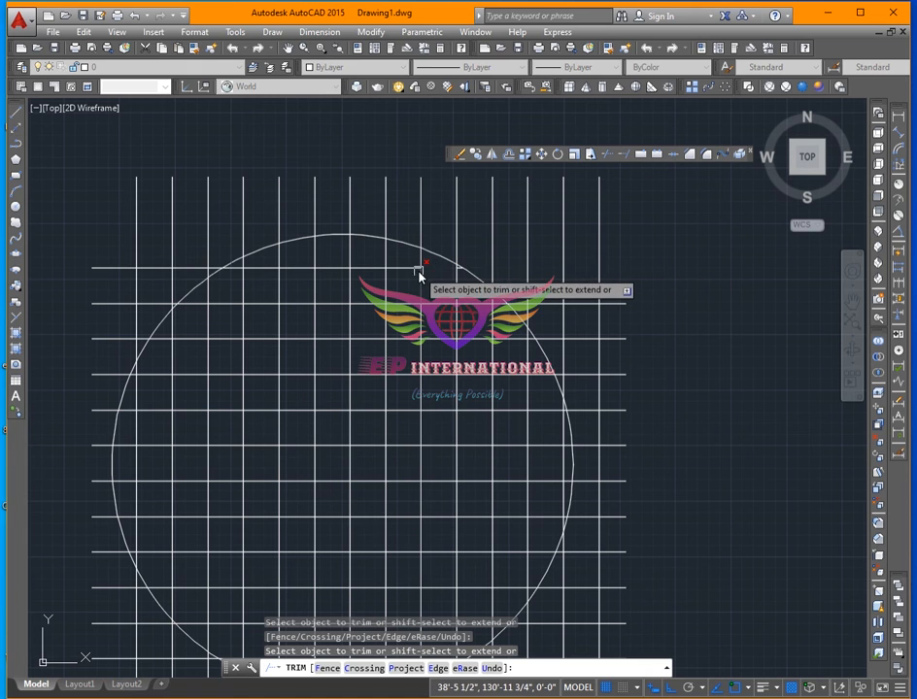
pyautogui.click(412, 269)
pyautogui.click(375, 268)
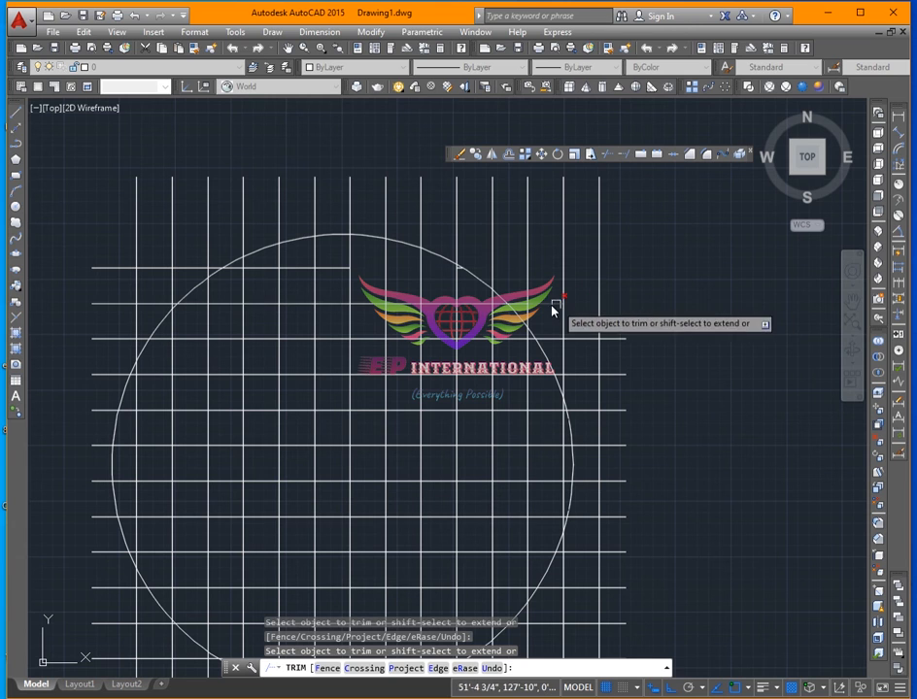
# Trim the second horizontal line from the top back to the seventh vertical line, including the short vertical pieces crossing it
pyautogui.scroll(4, 533, 313)
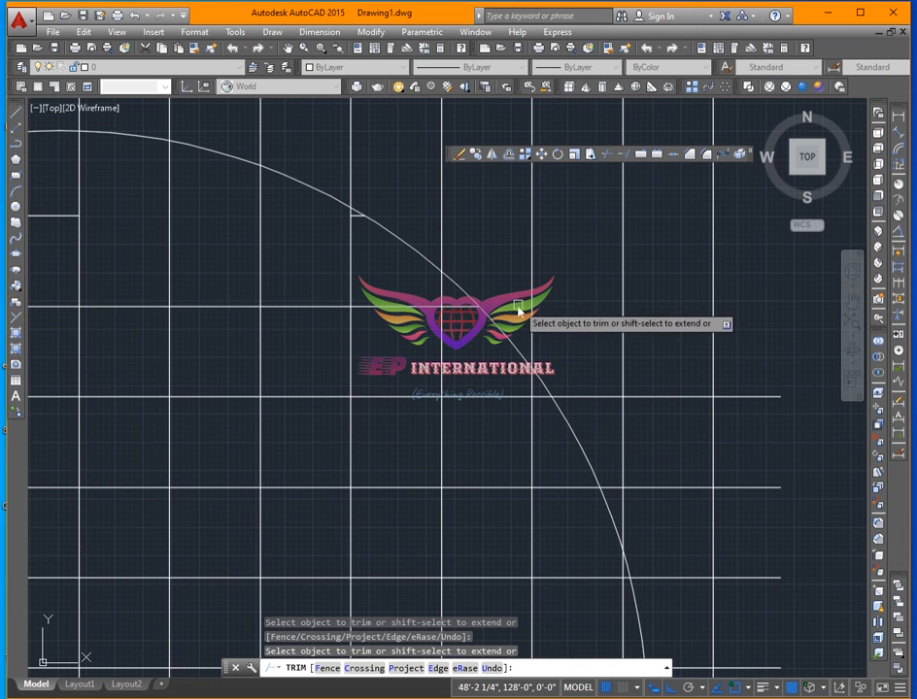
pyautogui.click(456, 308)
pyautogui.click(323, 307)
pyautogui.click(206, 309)
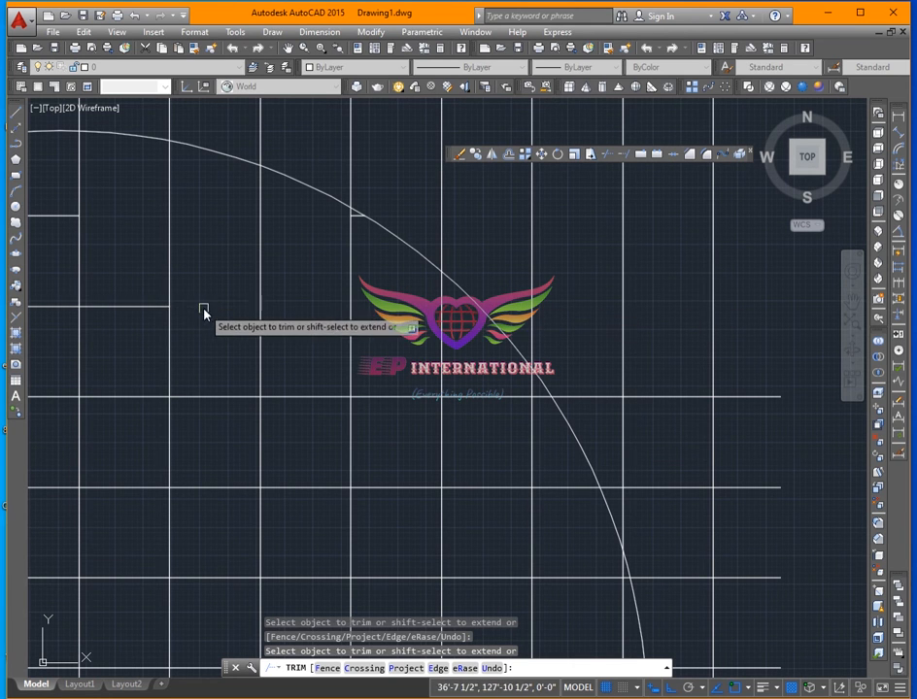
pyautogui.click(287, 291)
pyautogui.click(147, 310)
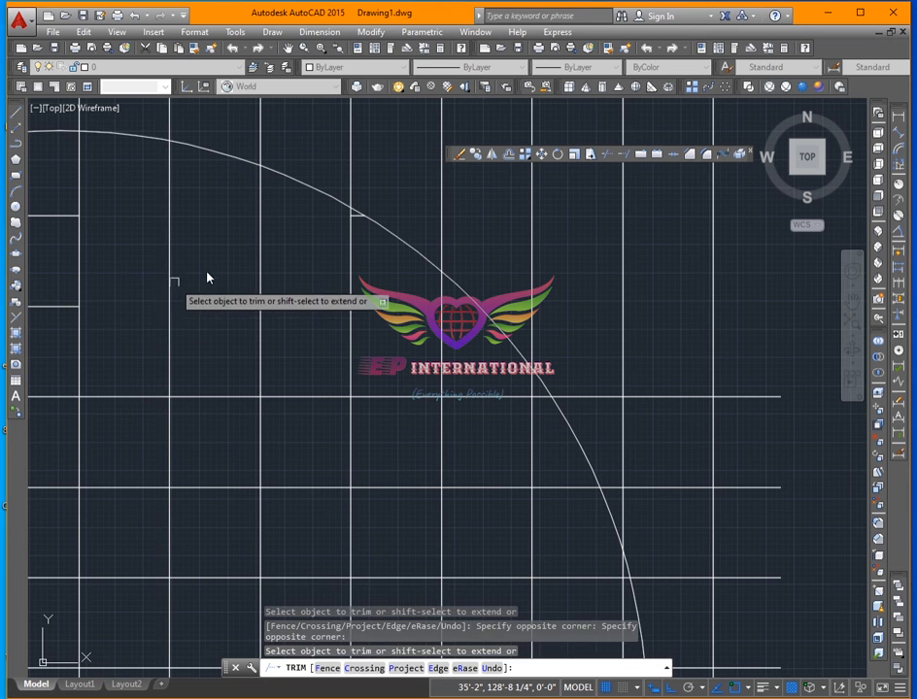
# Trim away the circle's upper-right arc and the grid segments between the third and sixth horizontal lines right of the seventh vertical
pyautogui.scroll(-6, 313, 263)
pyautogui.click(225, 213)
pyautogui.scroll(3, 243, 212)
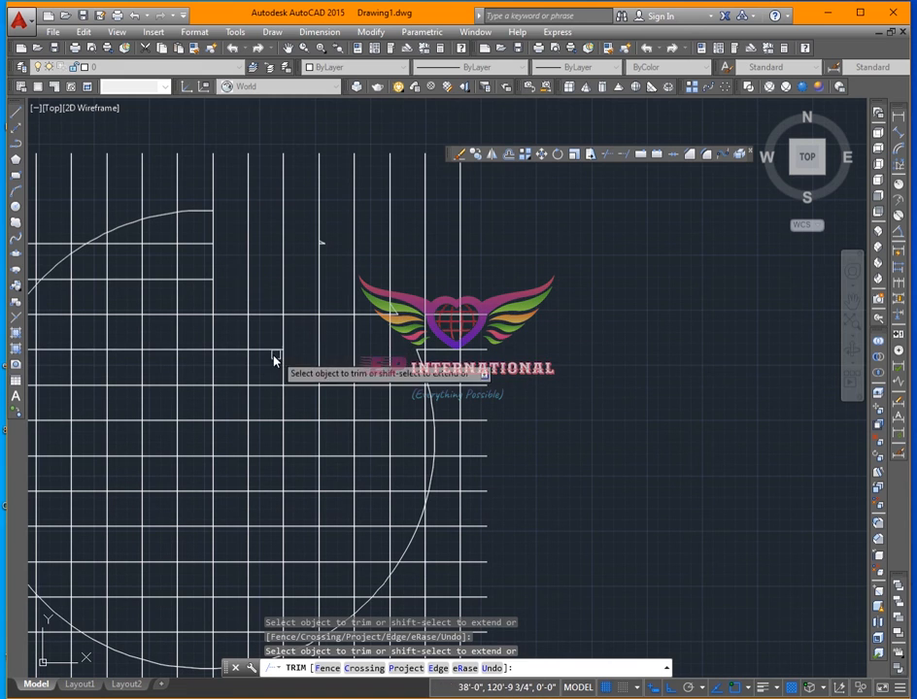
pyautogui.click(364, 393)
pyautogui.click(268, 408)
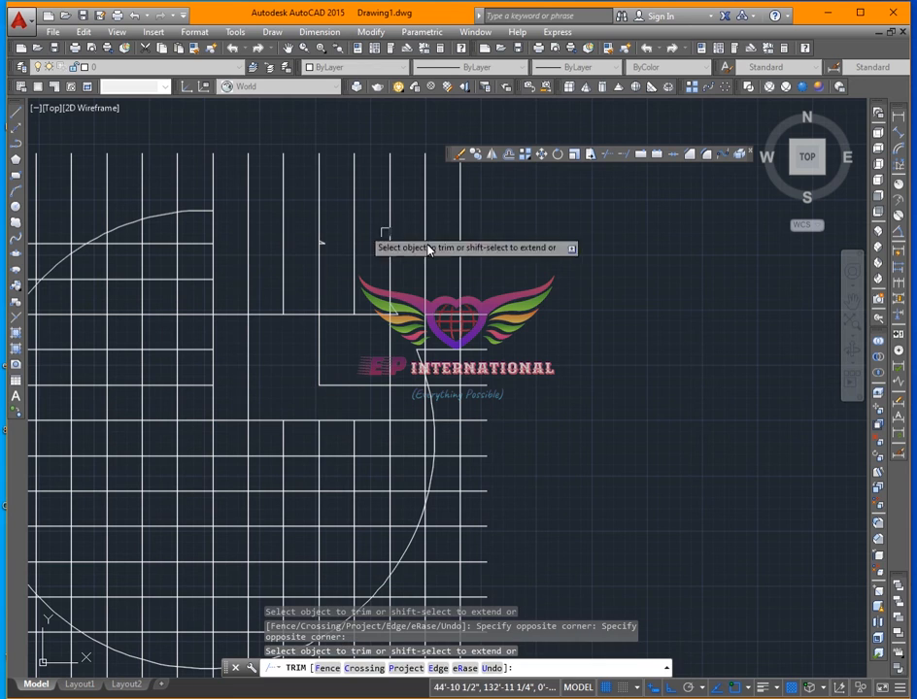
# Trim the segments surrounding the lower-right grid block and the verticals between the sixth and seventh horizontal lines with crossing windows
pyautogui.scroll(-2, 510, 469)
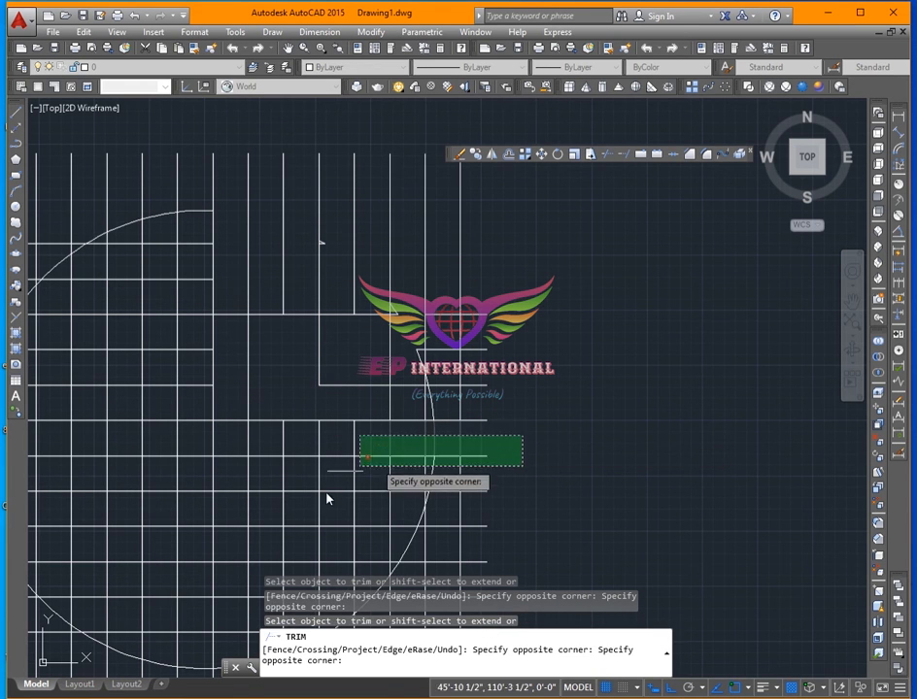
pyautogui.click(270, 539)
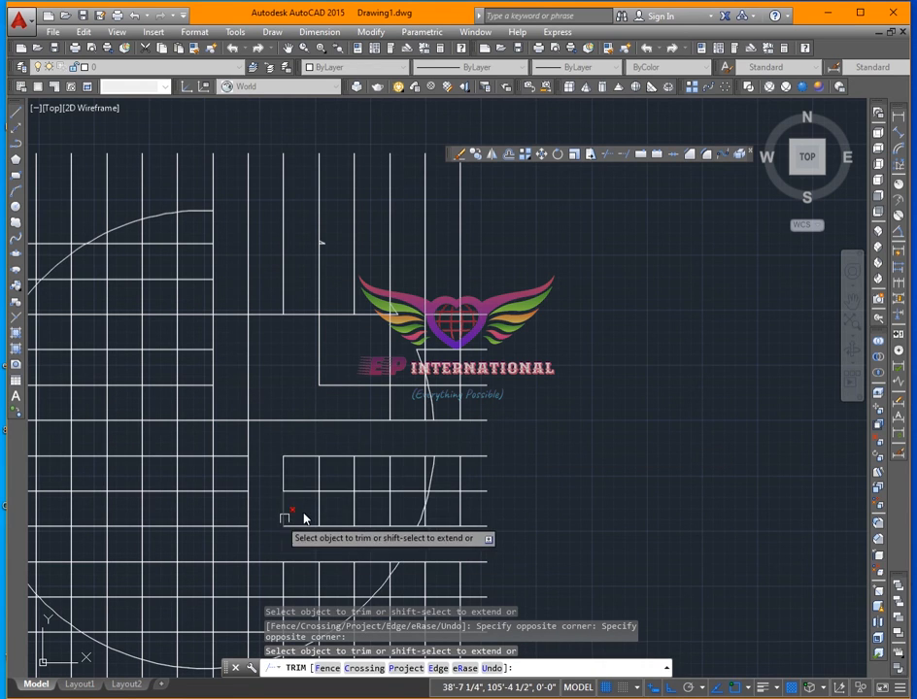
pyautogui.click(231, 445)
pyautogui.click(72, 441)
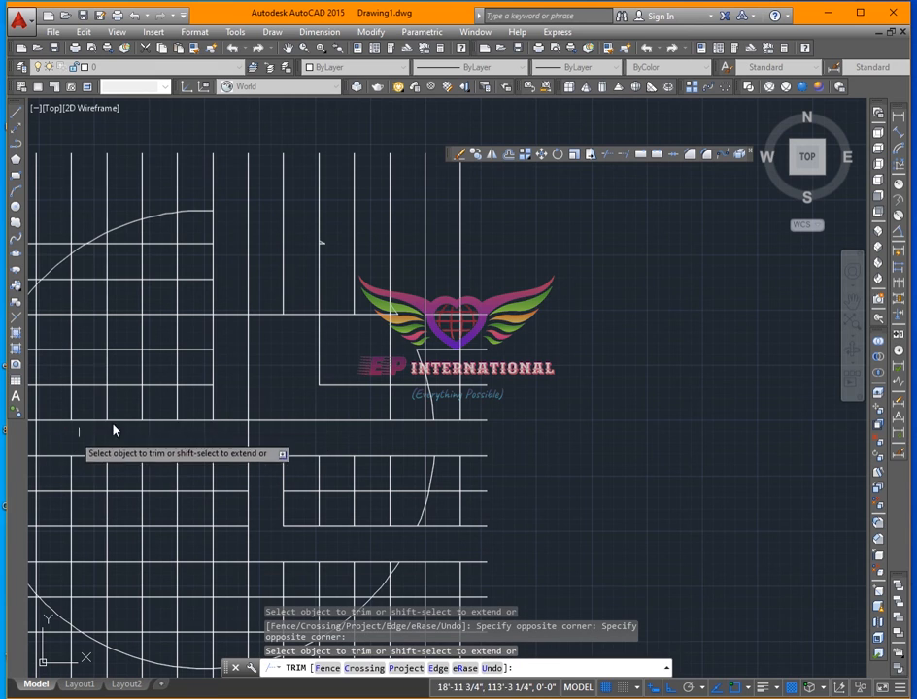
# Trim the horizontal segments between the fifth and seventh vertical lines in the grid area below the seventh horizontal line
pyautogui.click(195, 473)
pyautogui.click(197, 626)
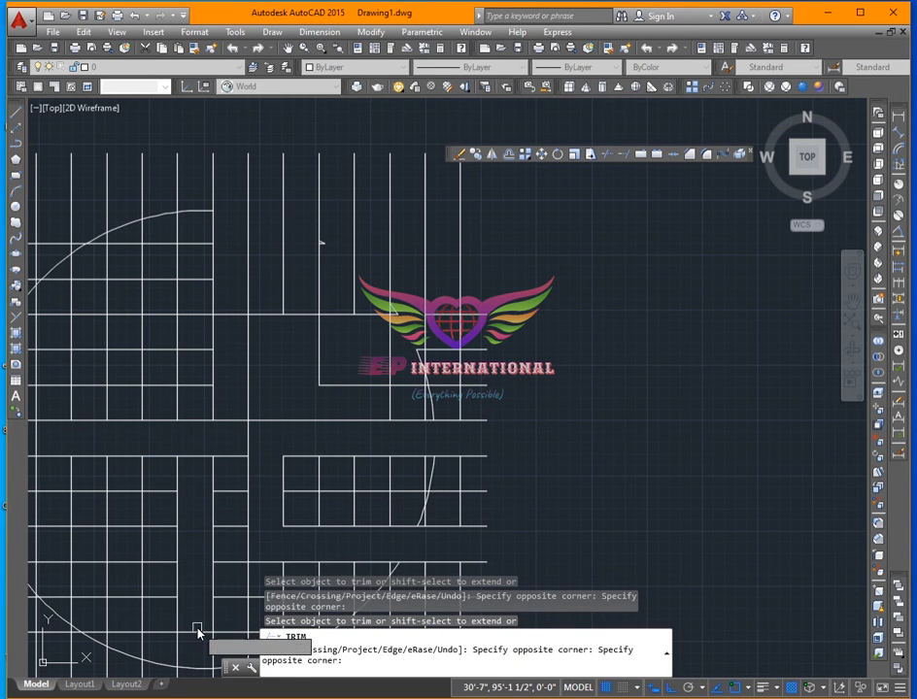
pyautogui.click(171, 506)
pyautogui.click(153, 534)
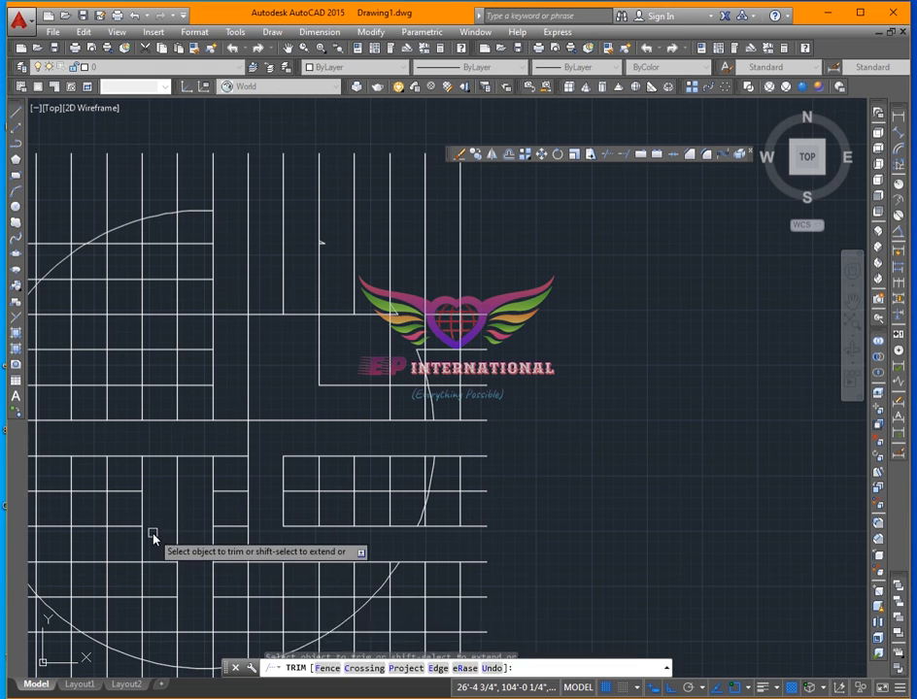
# Trim the horizontal segments between the fourth and fifth vertical lines around the middle of the circle, and end the Trim command
pyautogui.click(127, 527)
pyautogui.click(125, 500)
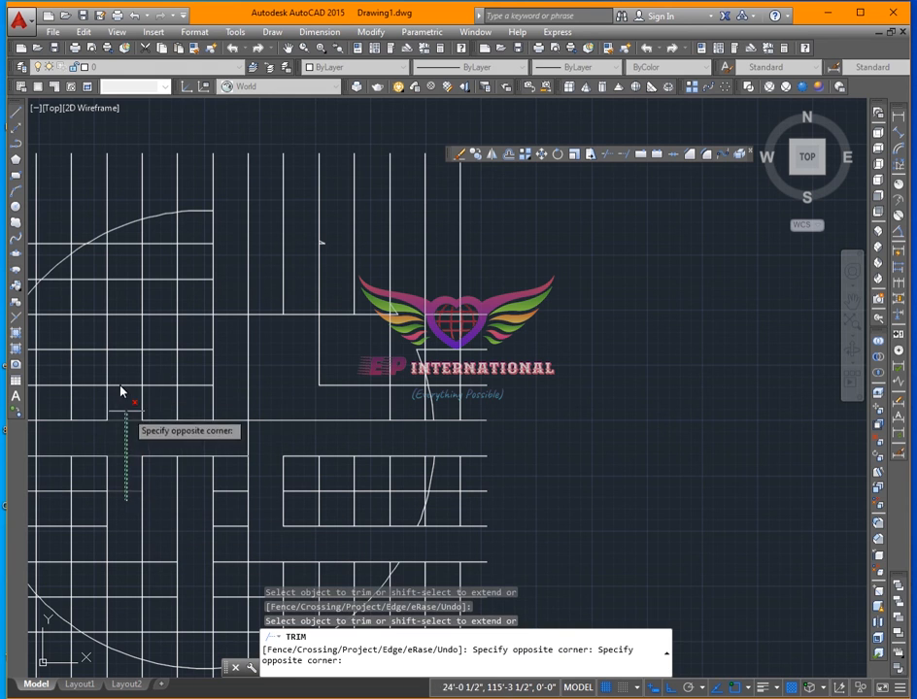
pyautogui.click(125, 380)
pyautogui.scroll(-1, 388, 320)
pyautogui.moveTo(380, 393); pyautogui.dragTo(486, 385, button='middle')
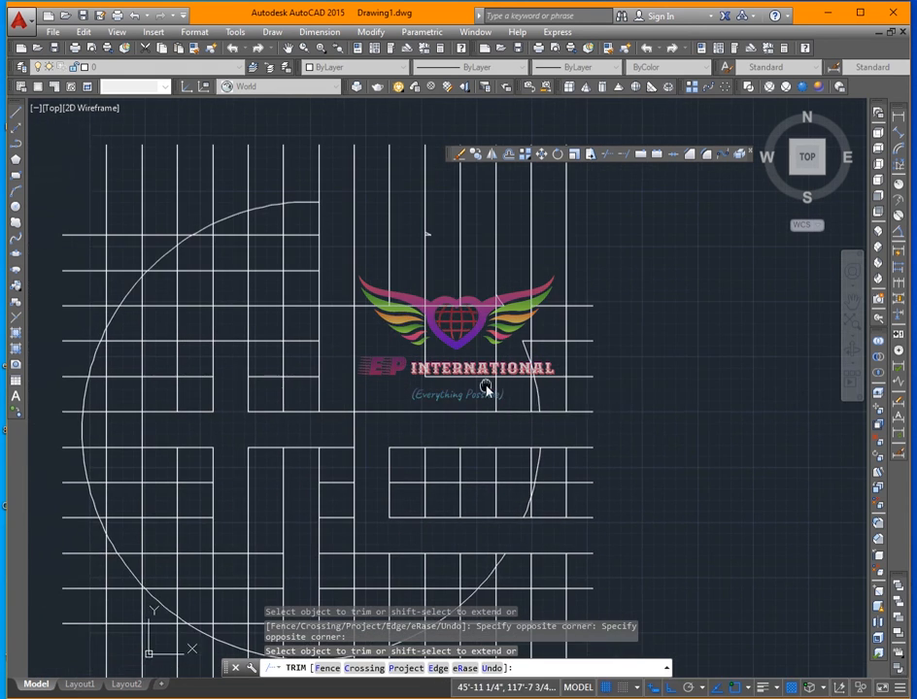
pyautogui.press('Escape')
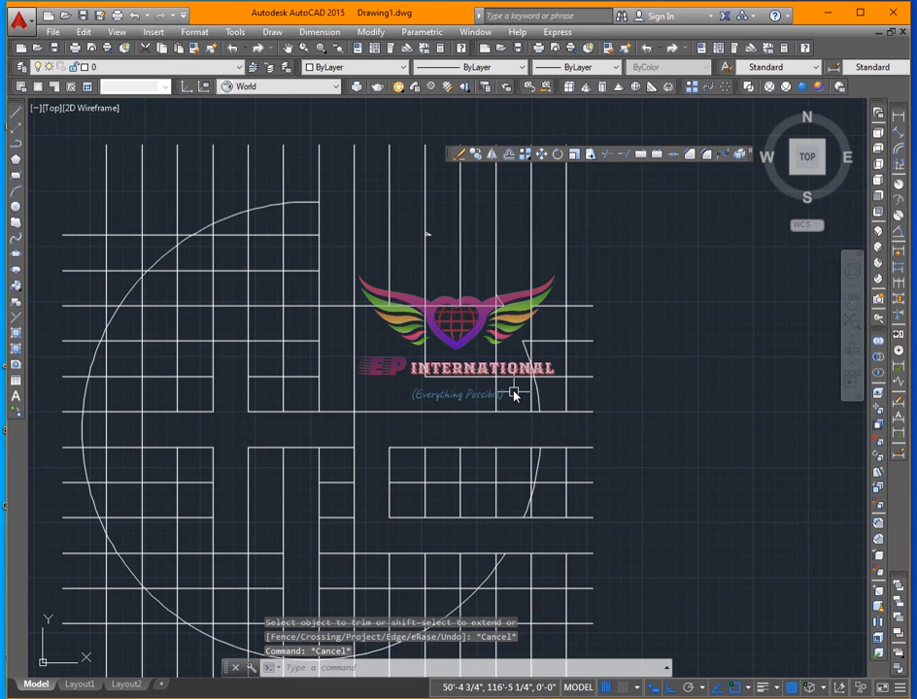
# Run Trim with all objects as edges and extend the second, fourth and fifth horizontal lines rightward across the circle's upper middle
pyautogui.moveTo(491, 393); pyautogui.dragTo(510, 381, button='middle')
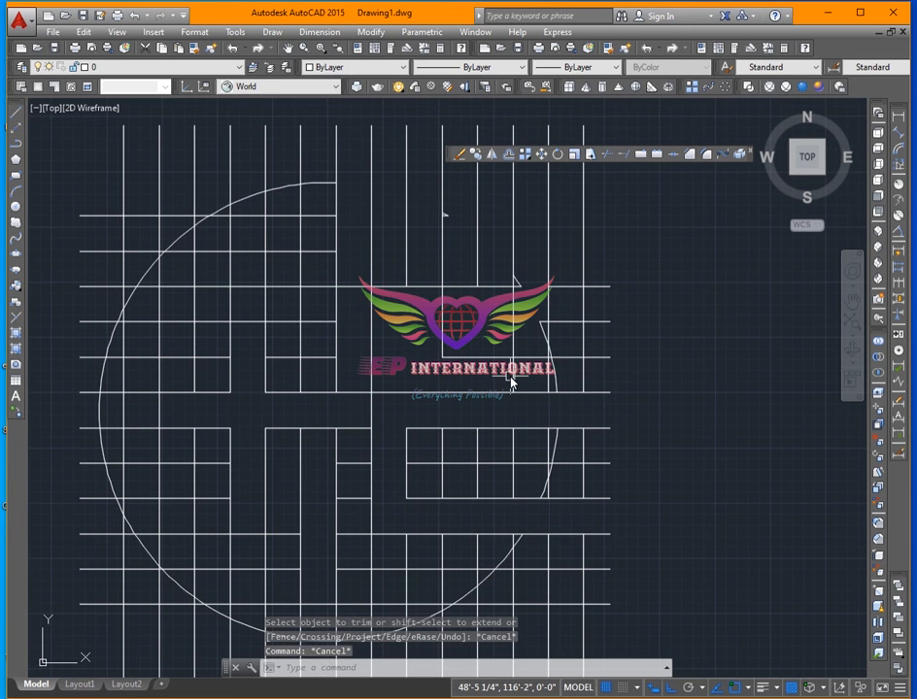
pyautogui.write('t')
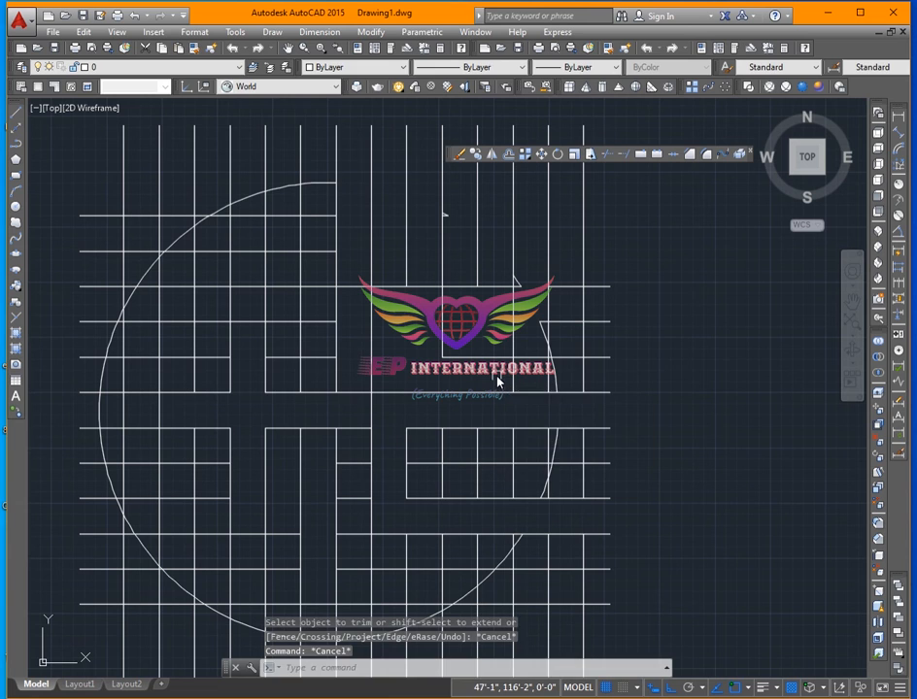
pyautogui.write('tr')
pyautogui.press('Return')
pyautogui.press('Return')
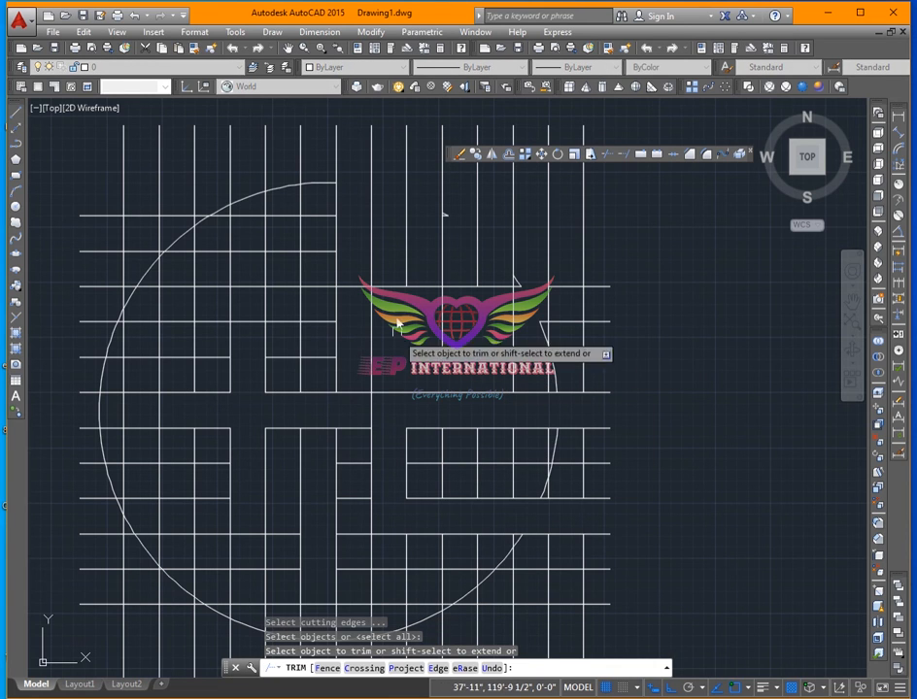
pyautogui.click(328, 255)
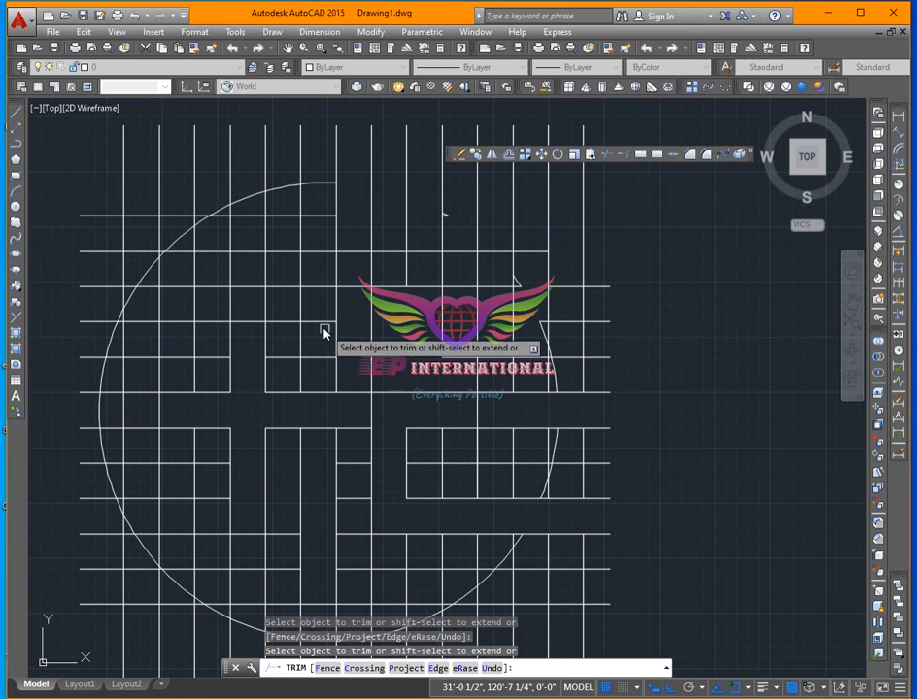
pyautogui.click(325, 357)
pyautogui.click(345, 363)
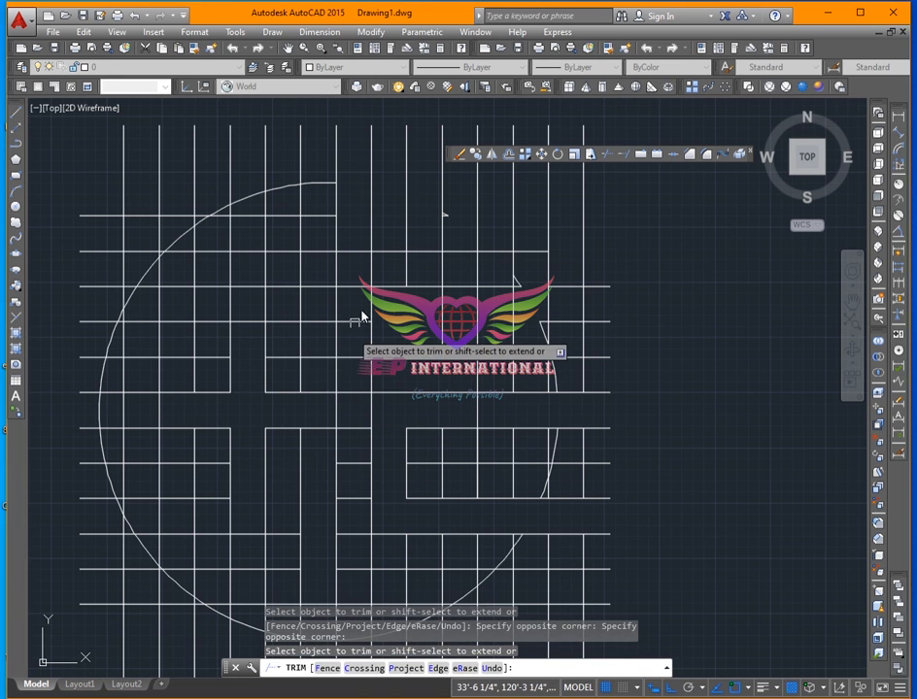
pyautogui.click(360, 303)
pyautogui.click(353, 400)
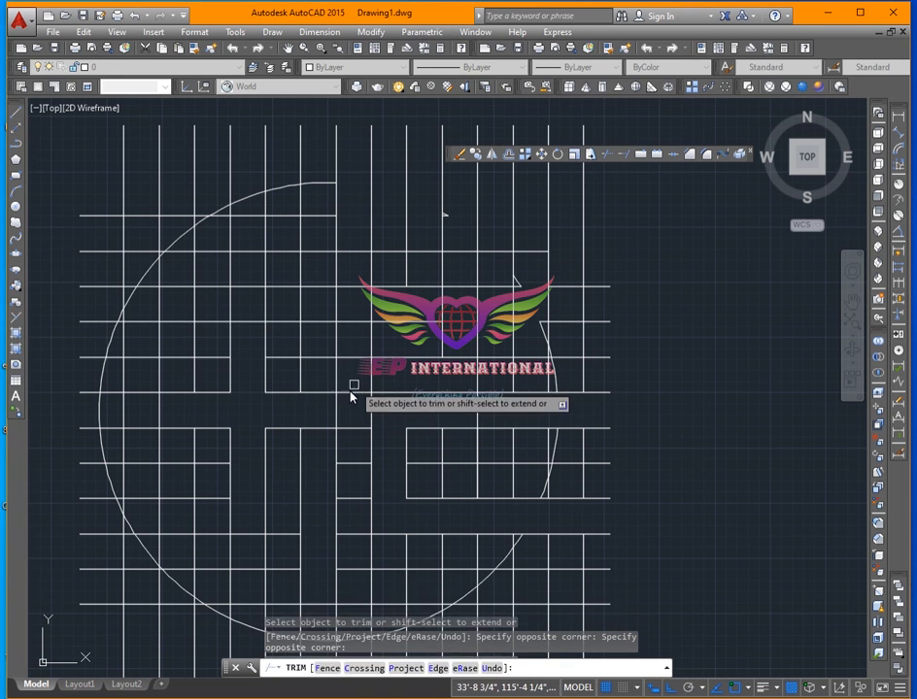
pyautogui.press('Escape')
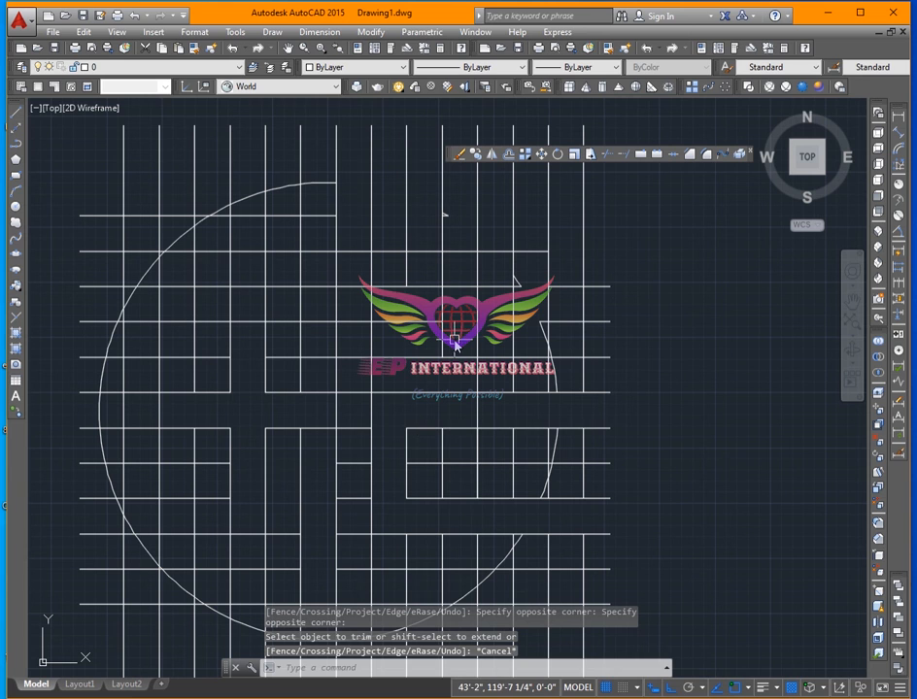
# Undo the recent Trim operations until the full line grid and circle are restored
pyautogui.scroll(-2, 406, 377)
pyautogui.click(652, 308)
pyautogui.click(648, 313)
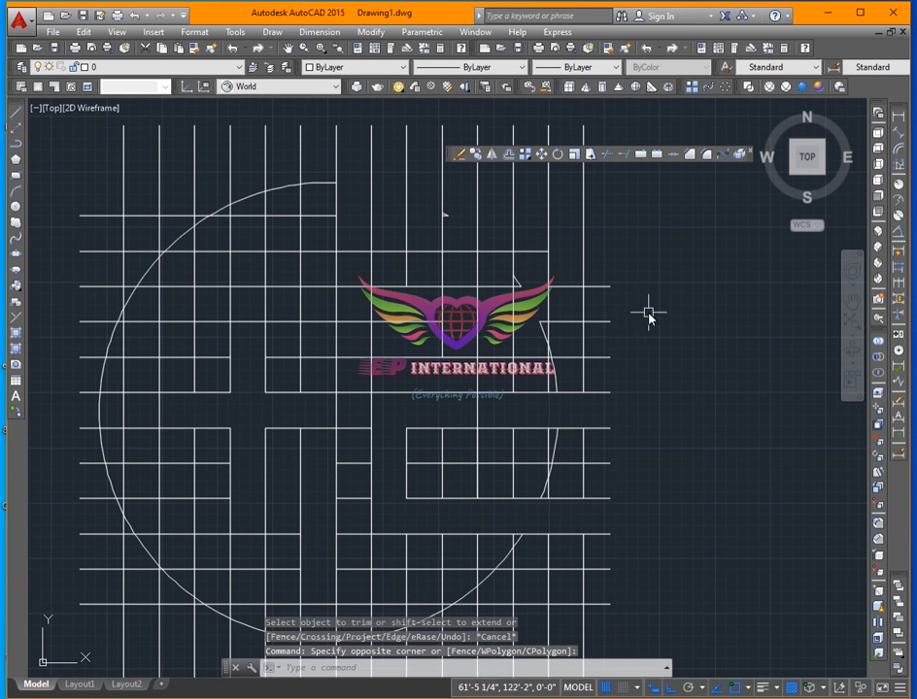
pyautogui.hotkey('ctrl', 'z')
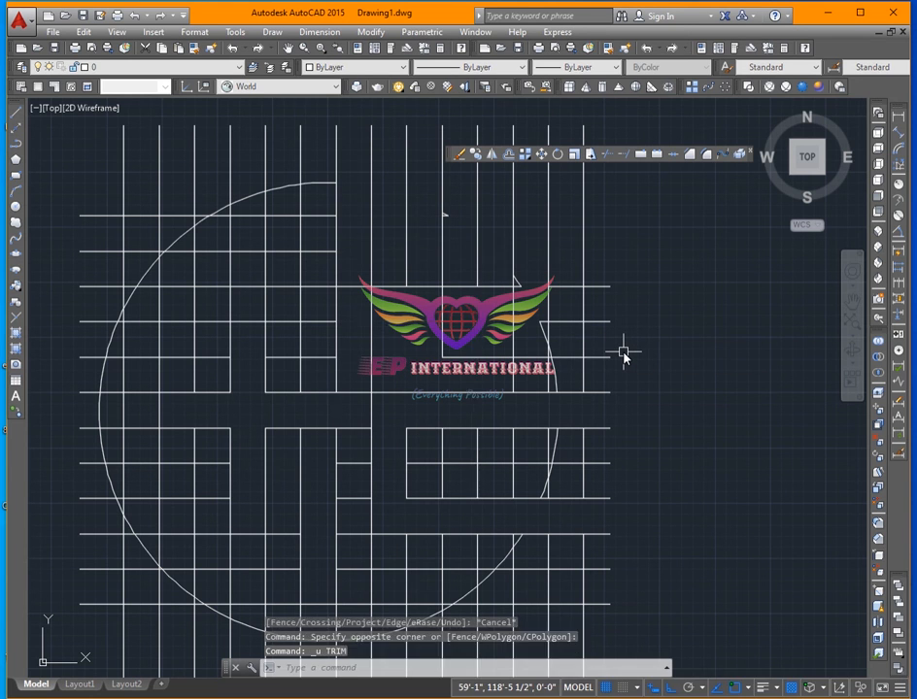
pyautogui.hotkey('ctrl', 'z')
pyautogui.hotkey('ctrl', 'z')
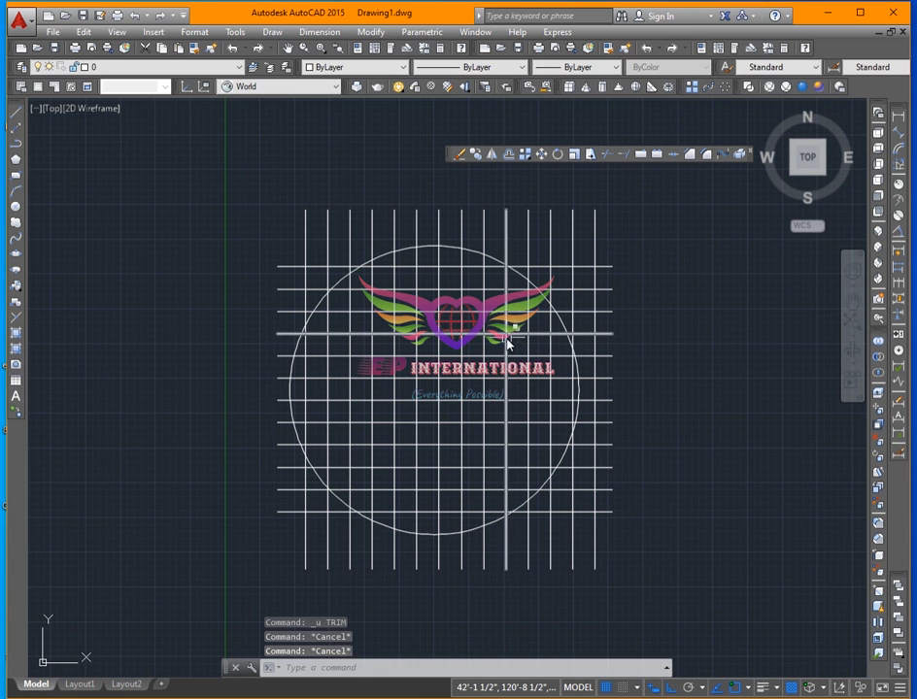
# Erase the entire line grid together with the circle
pyautogui.moveTo(507, 342); pyautogui.dragTo(364, 345, button='middle')
pyautogui.scroll(-1, 437, 309)
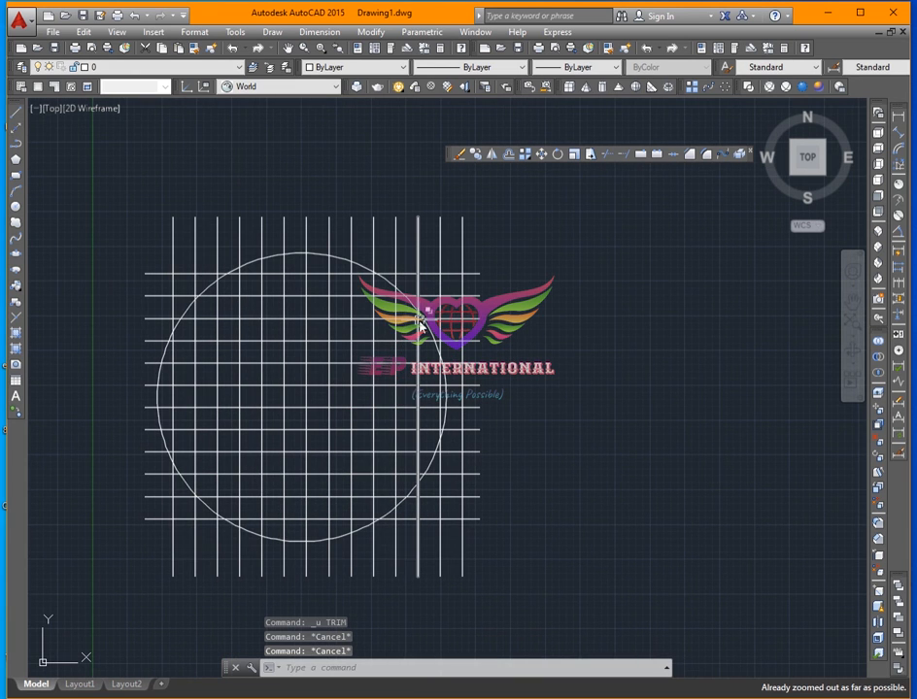
pyautogui.click(522, 241)
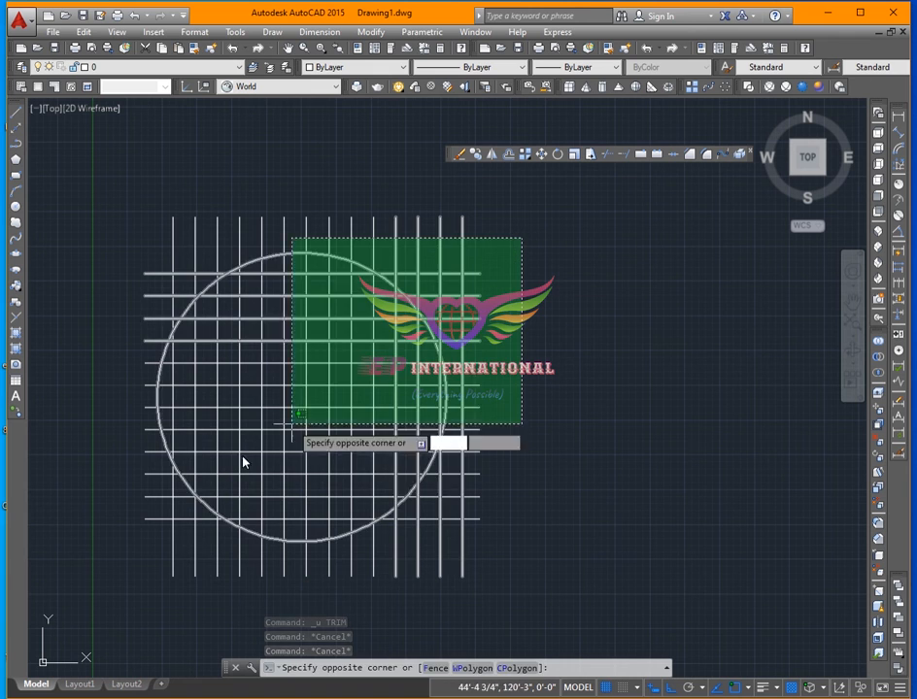
pyautogui.click(153, 538)
pyautogui.press('Delete')
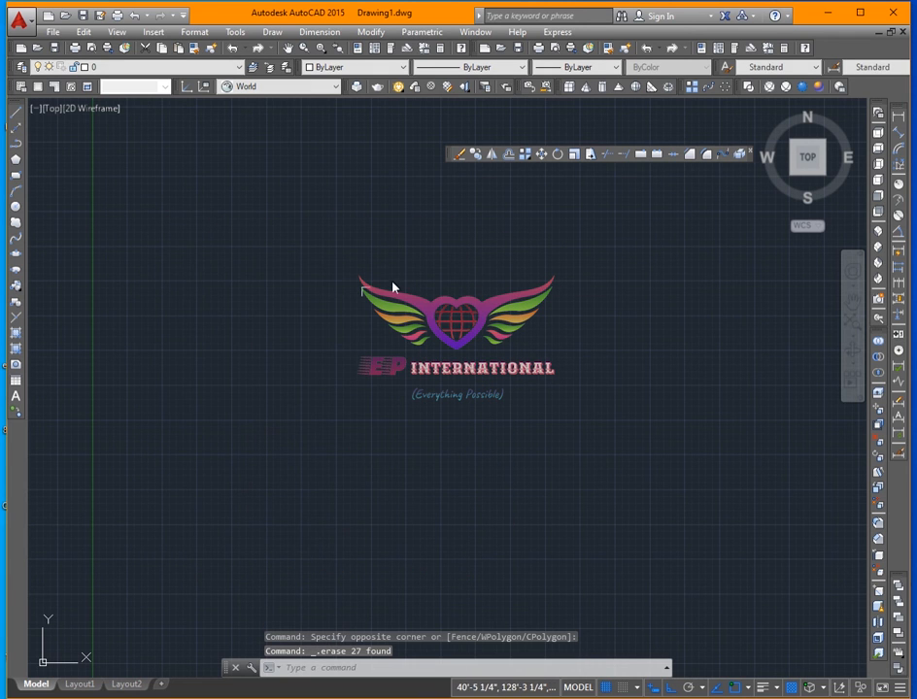
# Draw a long vertical line right of the centre of the empty drawing area
pyautogui.press('l')
pyautogui.press('Return')
pyautogui.click(516, 252)
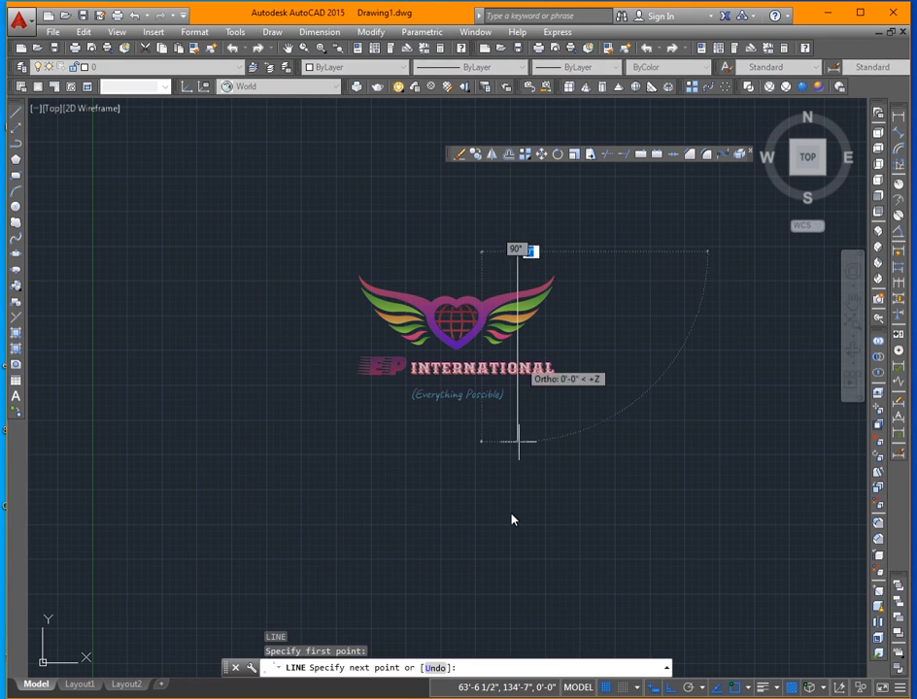
pyautogui.click(513, 535)
pyautogui.press('Return')
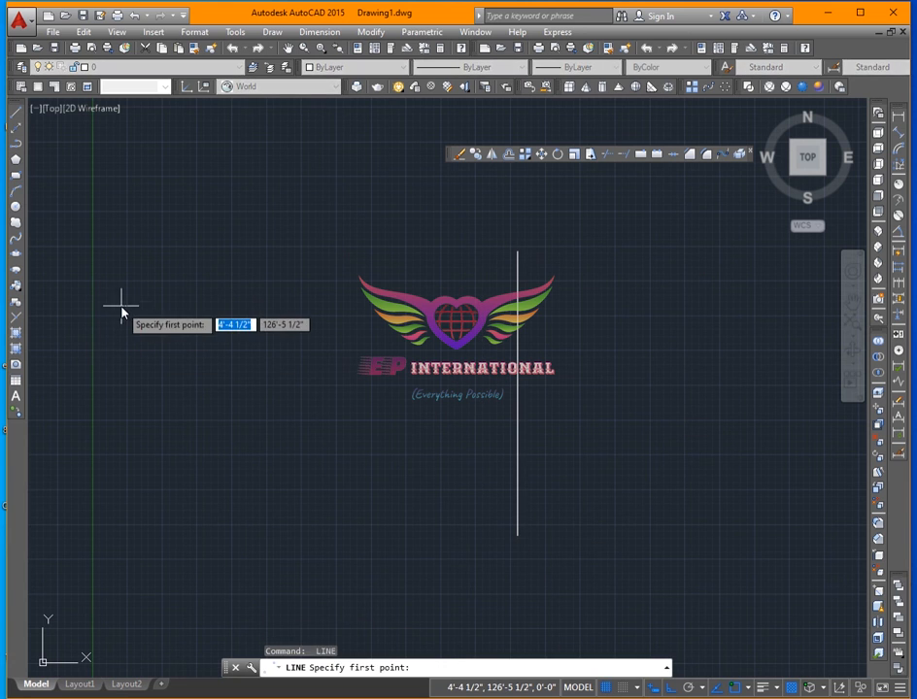
# Draw two short, closely spaced horizontal lines of similar length well to the left of the vertical line
pyautogui.click(121, 306)
pyautogui.click(312, 306)
pyautogui.press('Return')
pyautogui.press('Return')
pyautogui.click(125, 335)
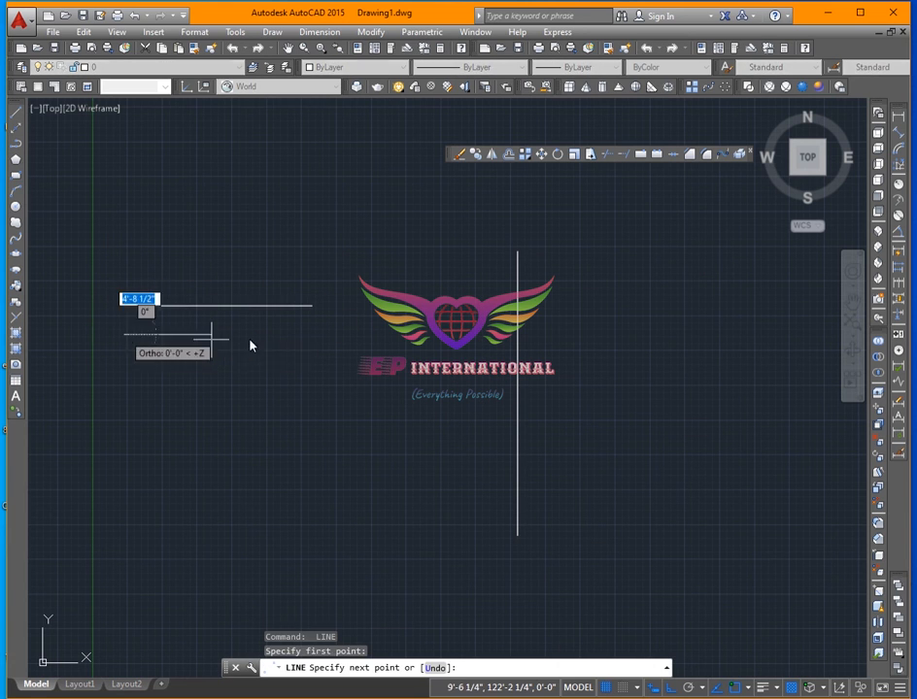
pyautogui.click(314, 336)
pyautogui.press('Return')
# Draw a long horizontal line above the two short ones, ending just short of the vertical line
pyautogui.press('Return')
pyautogui.click(124, 220)
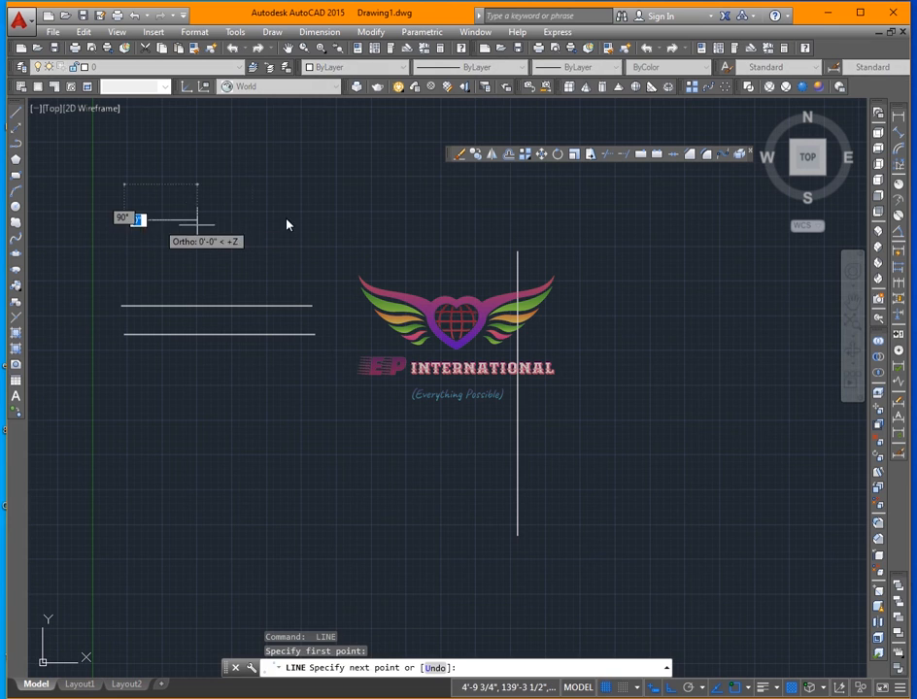
pyautogui.click(466, 251)
pyautogui.press('Return')
# Draw a third and a fourth short horizontal line below the two existing short ones
pyautogui.press('Return')
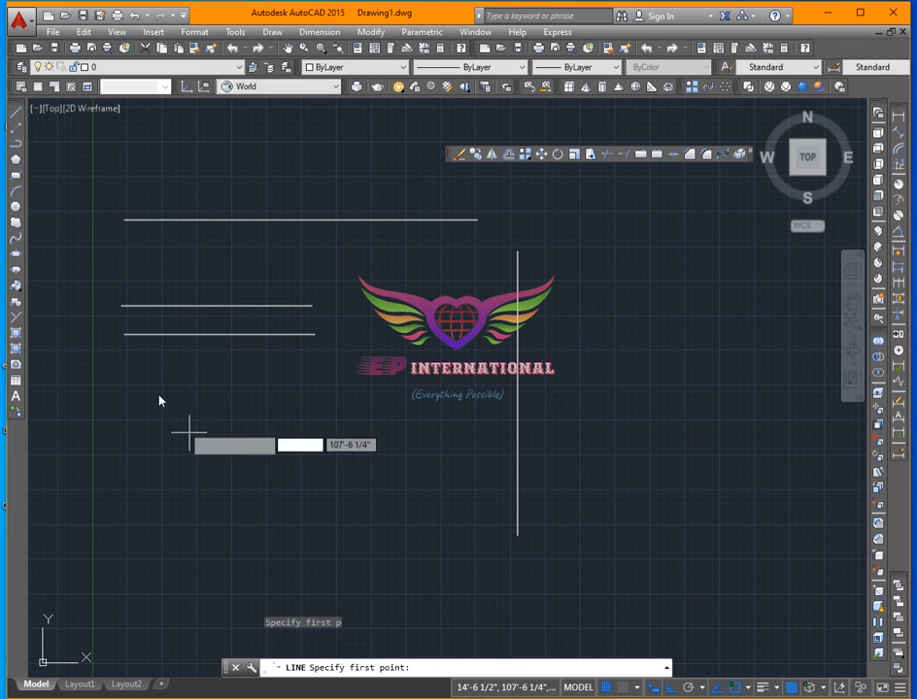
pyautogui.click(141, 366)
pyautogui.click(309, 365)
pyautogui.press('Return')
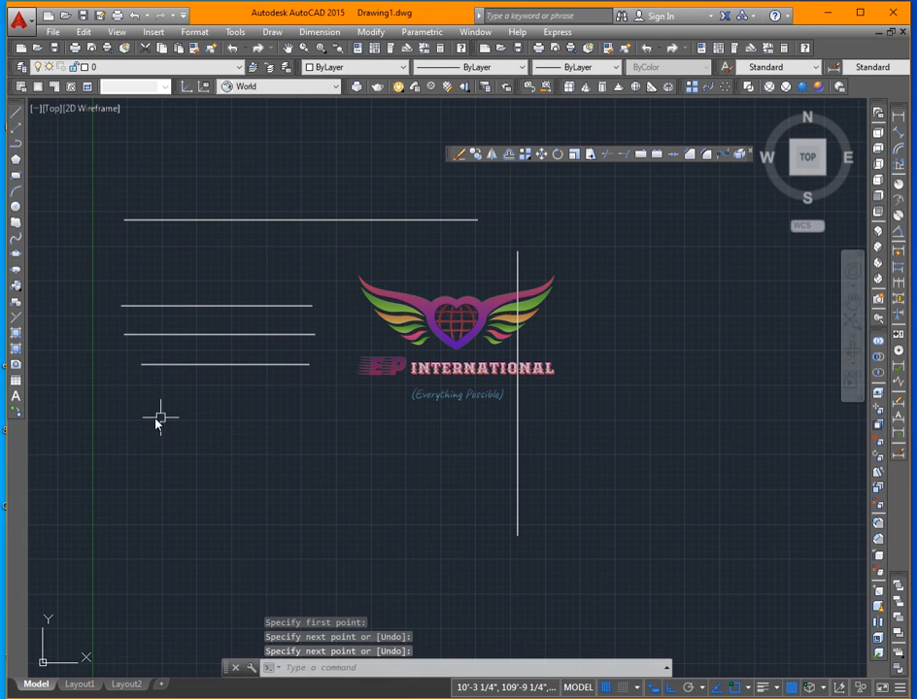
pyautogui.press('Return')
pyautogui.click(159, 418)
pyautogui.click(306, 415)
pyautogui.press('Return')
# Draw a fifth and a sixth short horizontal line at the lower end of the short-line stack
pyautogui.press('Return')
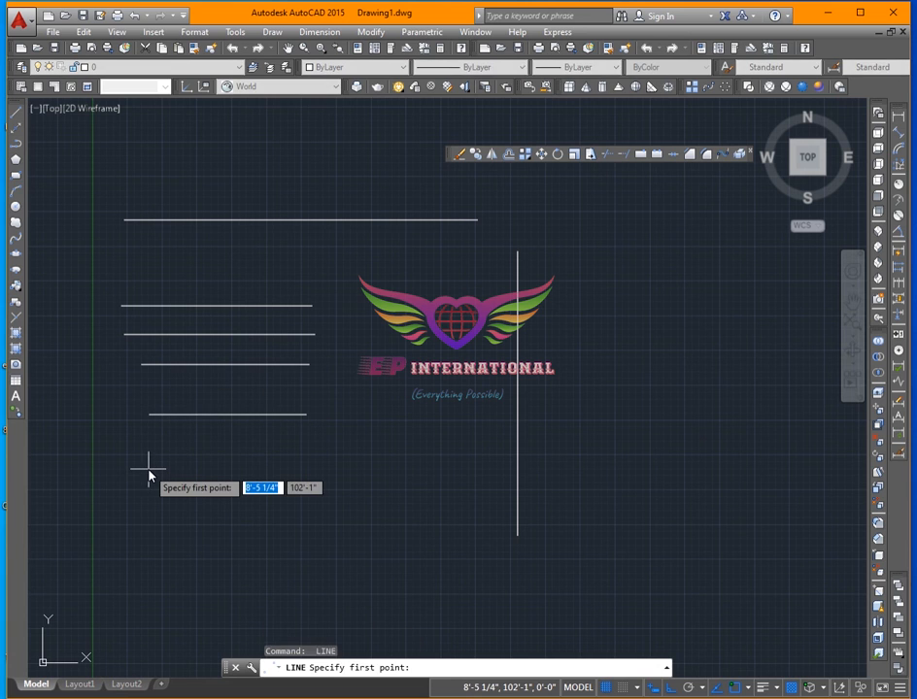
pyautogui.click(148, 469)
pyautogui.click(319, 474)
pyautogui.press('Return')
pyautogui.press('Return')
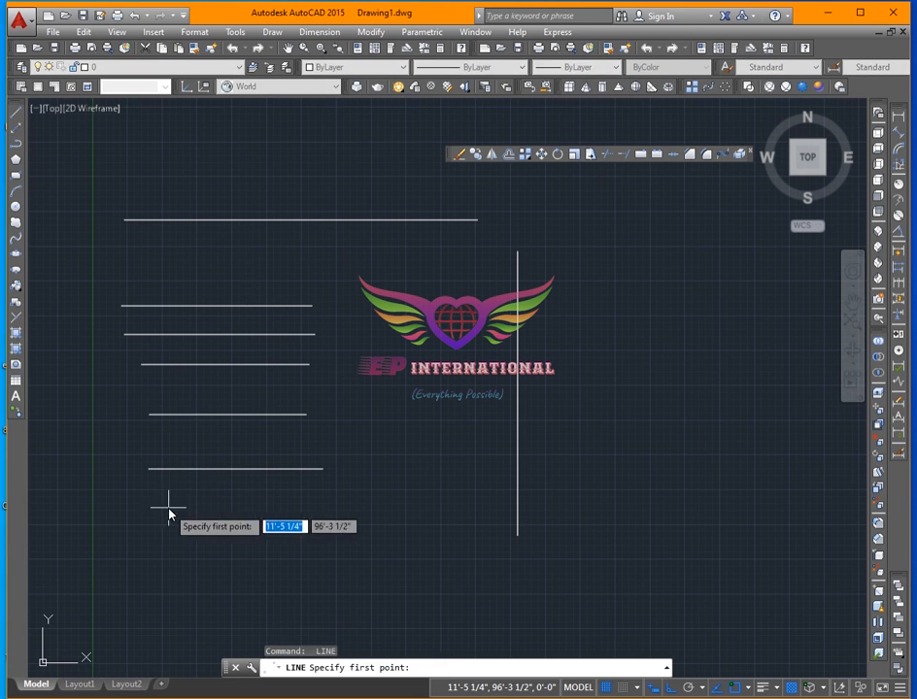
pyautogui.click(168, 507)
pyautogui.click(317, 507)
pyautogui.press('Return')
# Draw two parallel vertical lines crossing all six short horizontal lines near their right ends
pyautogui.press('Return')
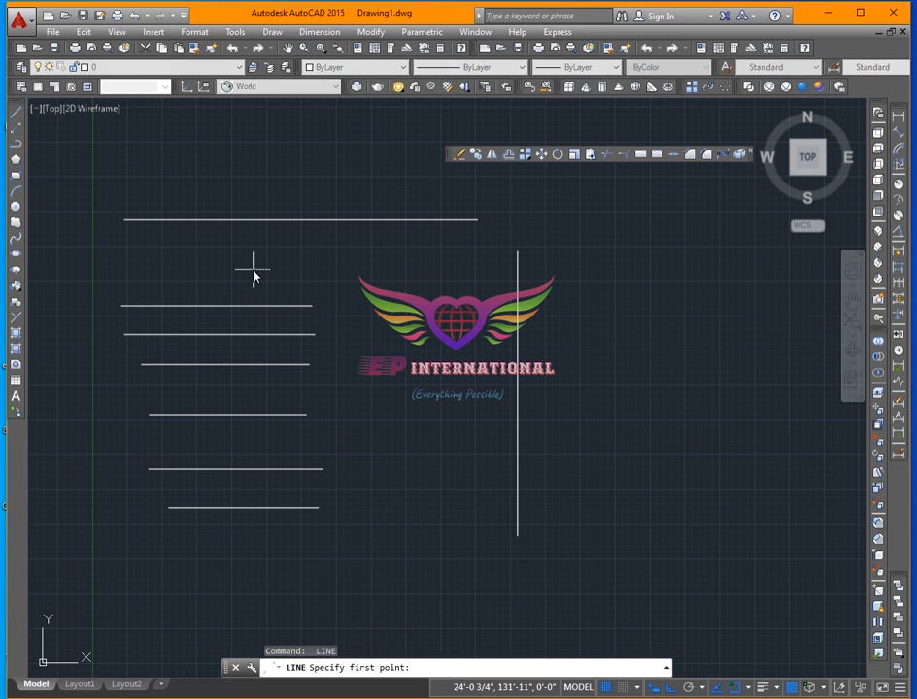
pyautogui.click(253, 269)
pyautogui.click(255, 602)
pyautogui.press('Return')
pyautogui.press('Return')
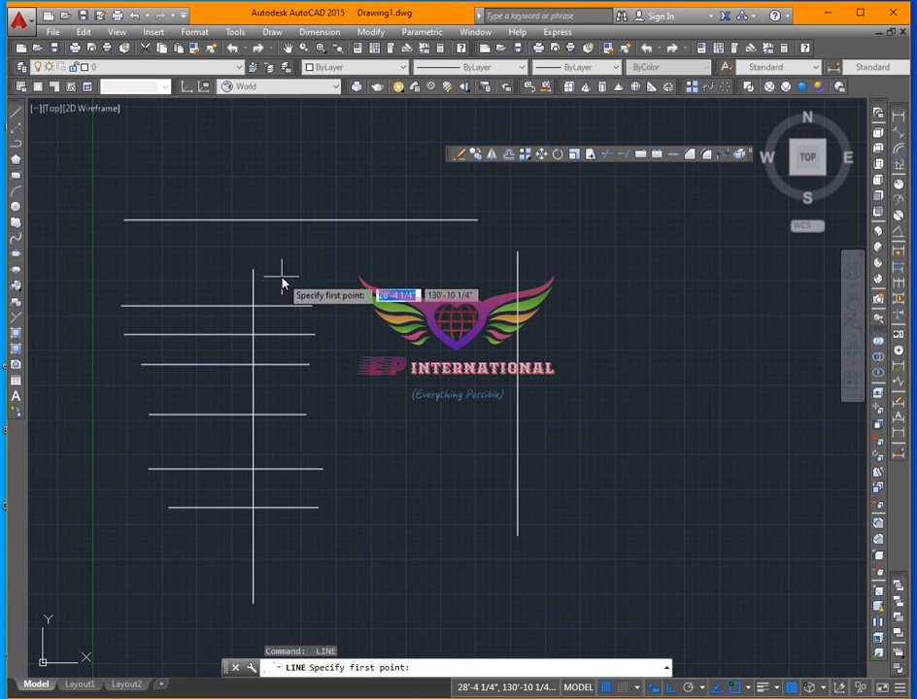
pyautogui.click(282, 277)
pyautogui.click(282, 564)
pyautogui.press('Return')
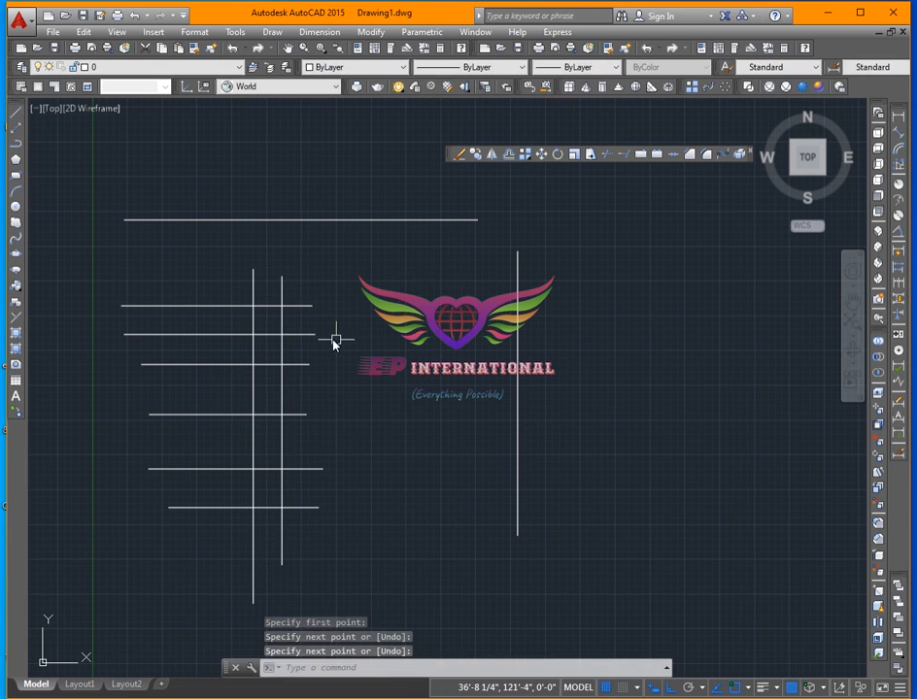
# Draw a vertical line about 43' long just to the right of the short horizontal lines
pyautogui.click(342, 274)
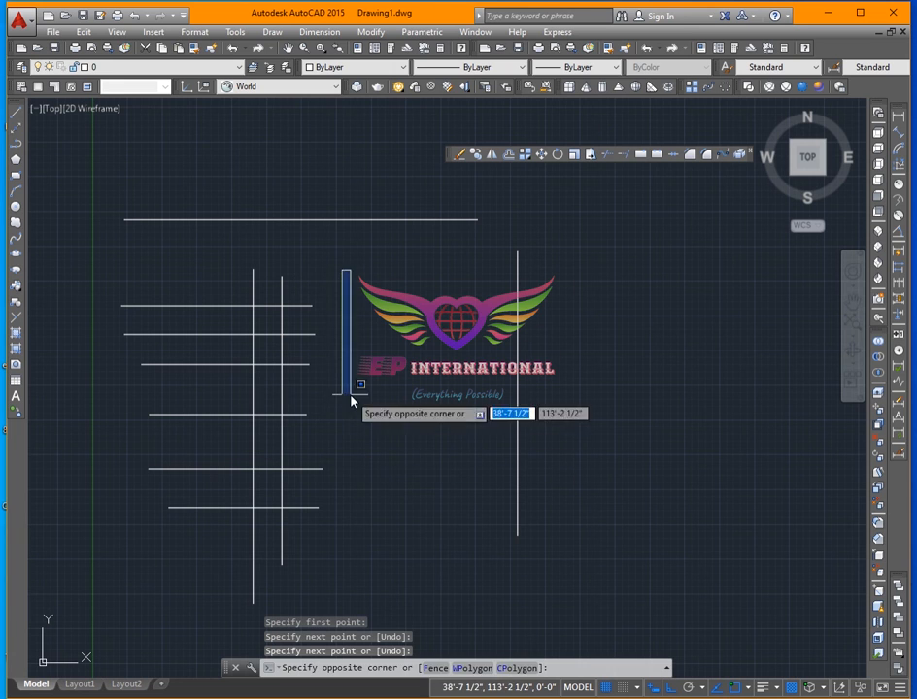
pyautogui.click(359, 385)
pyautogui.press('Return')
pyautogui.click(345, 260)
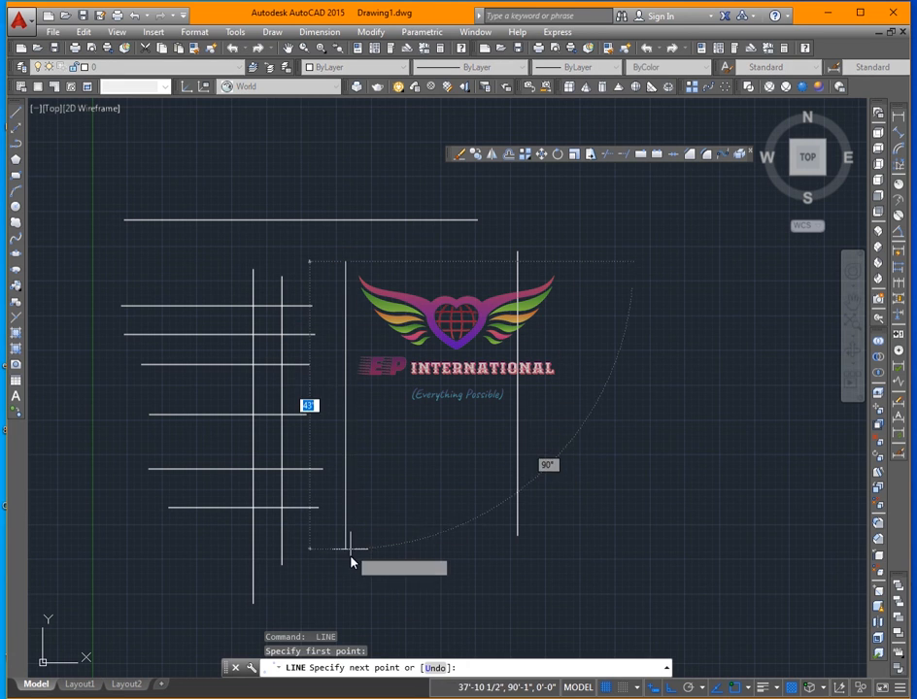
pyautogui.click(345, 556)
pyautogui.press('Return')
# Draw two more vertical lines in the gap before the rightmost vertical line, the second about 36' long
pyautogui.press('Return')
pyautogui.click(385, 268)
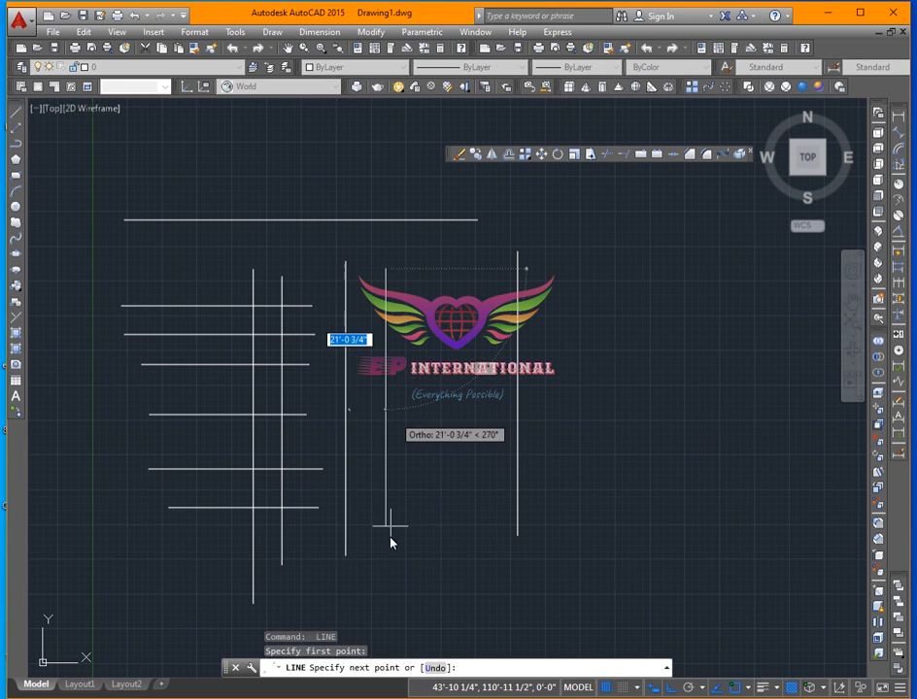
pyautogui.click(386, 555)
pyautogui.press('Return')
pyautogui.press('Return')
pyautogui.click(425, 271)
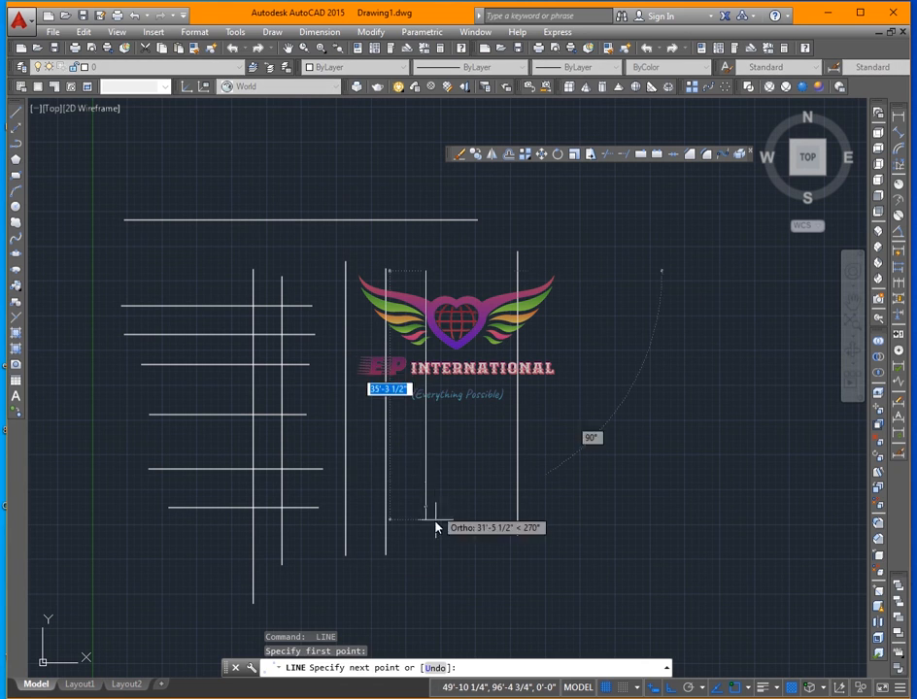
pyautogui.click(425, 520)
pyautogui.press('Return')
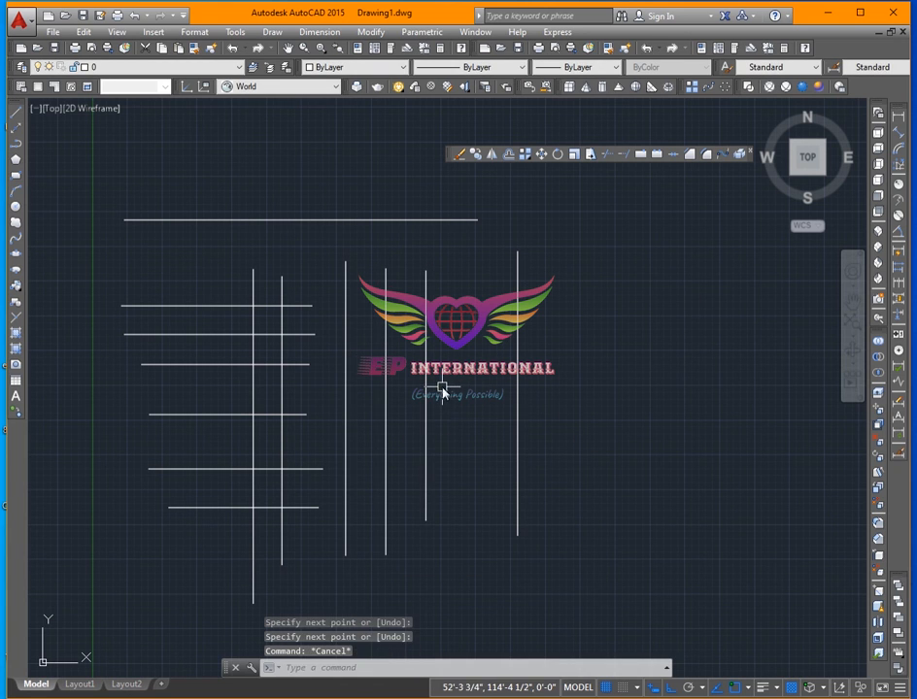
pyautogui.write('ex')
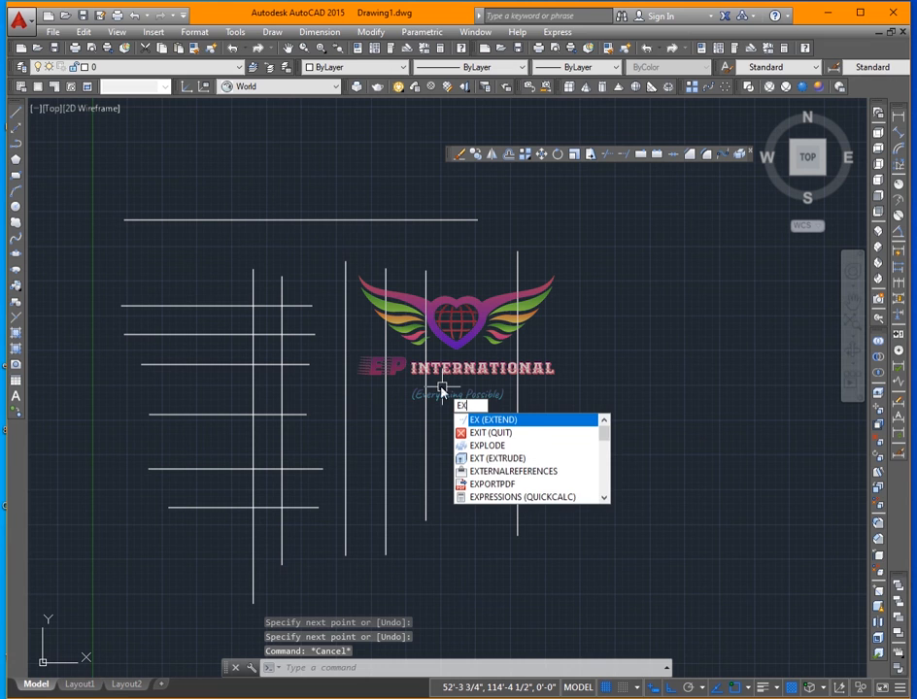
pyautogui.press('Return')
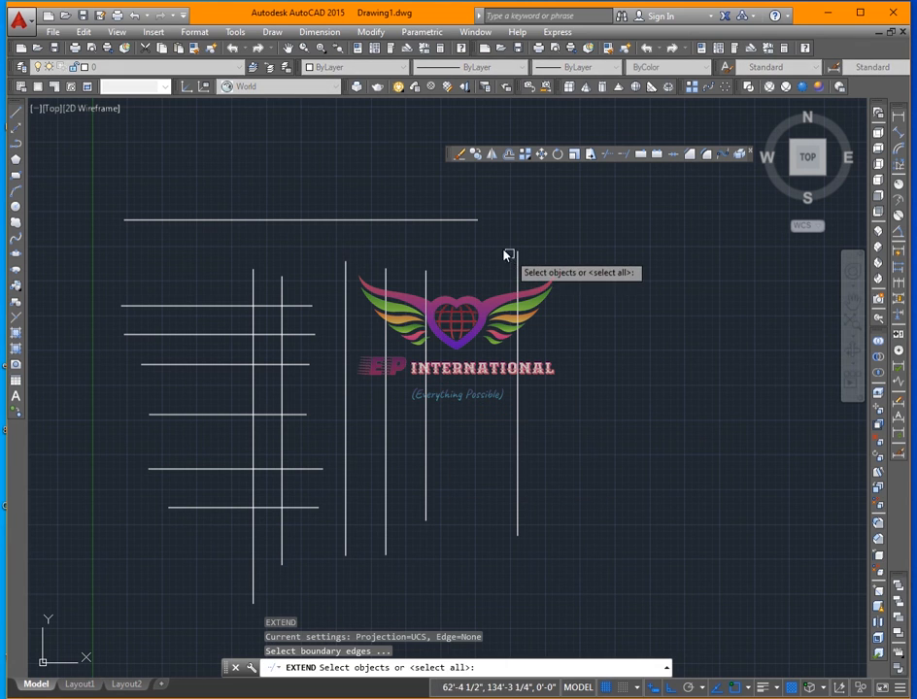
pyautogui.click(466, 220)
pyautogui.click(516, 260)
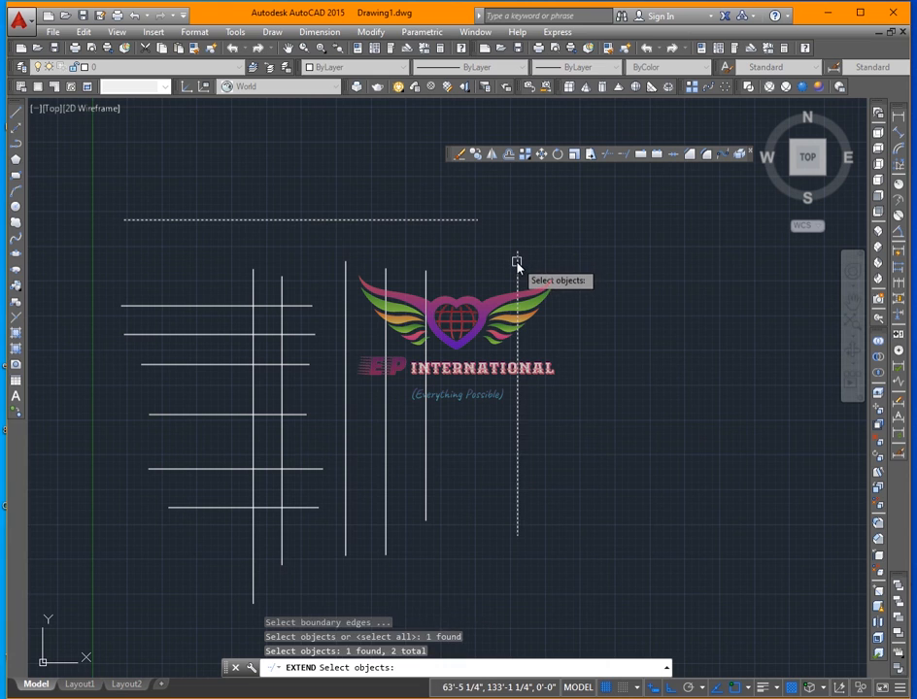
pyautogui.press('Return')
pyautogui.press('Return')
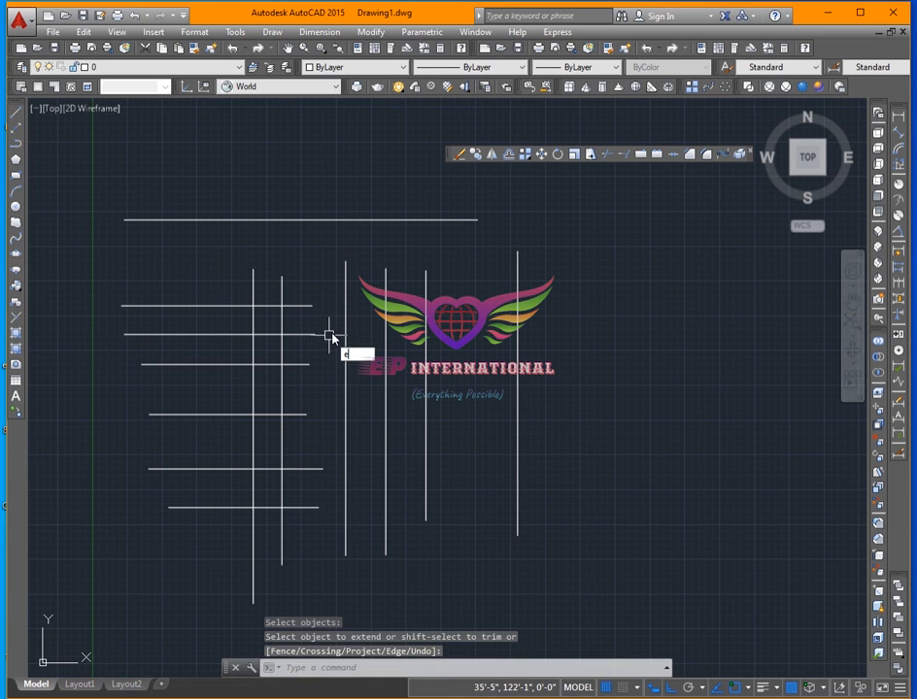
pyautogui.press('Escape')
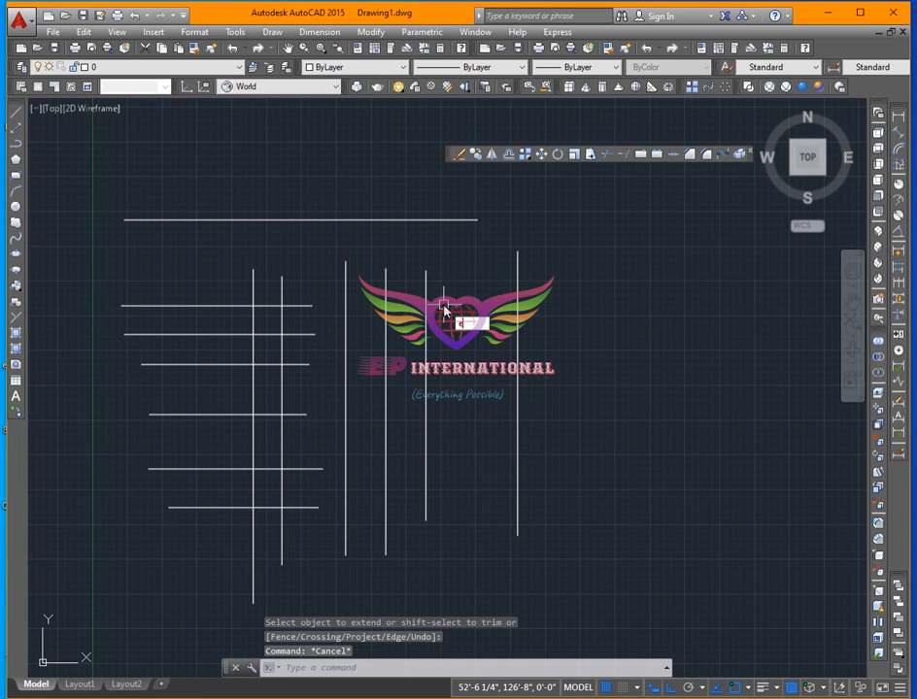
# Extend the three upper short horizontal lines rightward, using the second vertical line from the right as the boundary edge
pyautogui.press('Return')
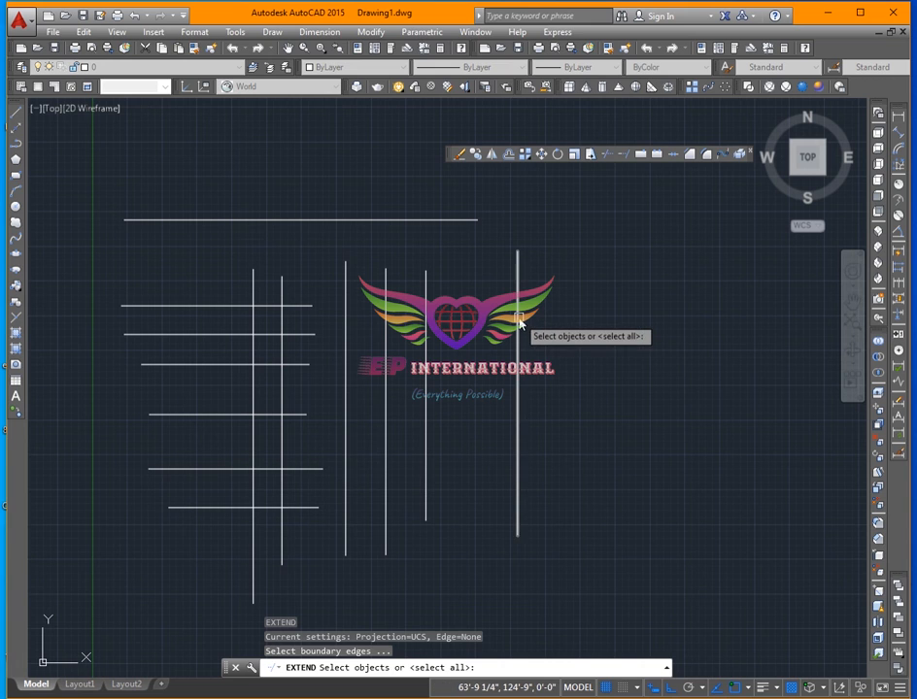
pyautogui.click(425, 324)
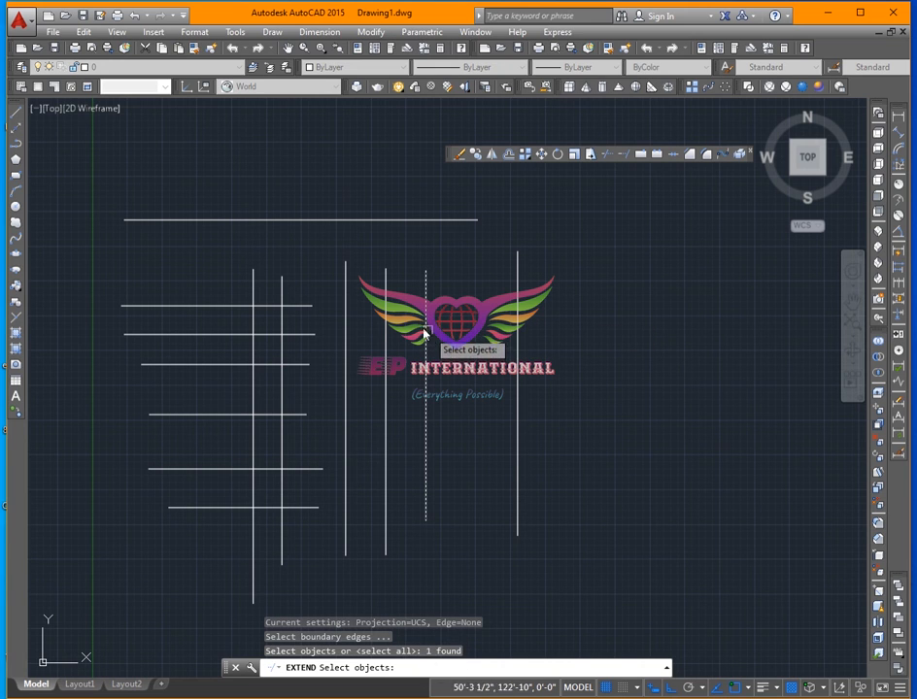
pyautogui.press('Return')
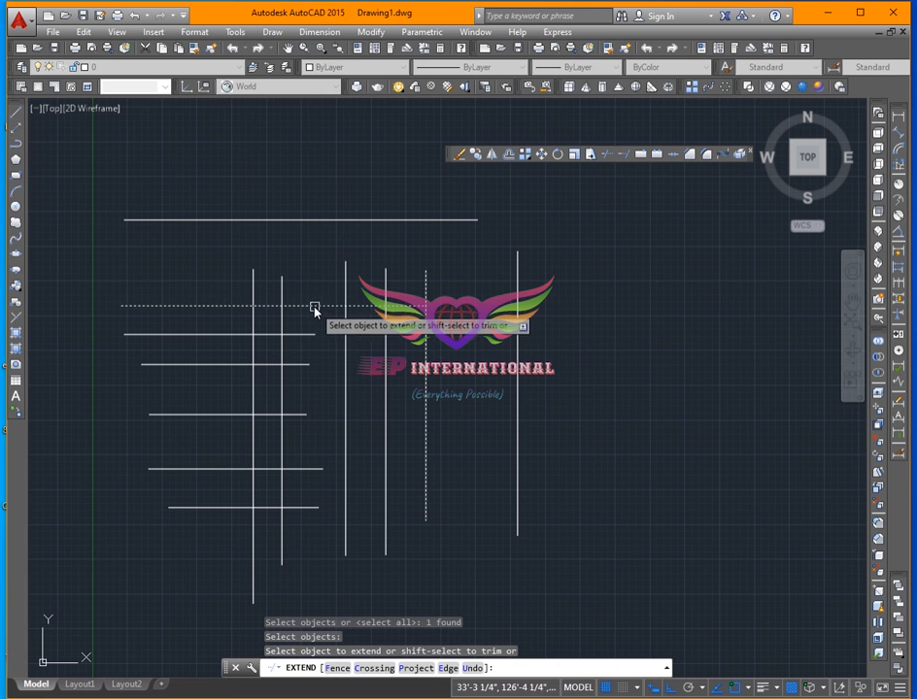
pyautogui.click(312, 306)
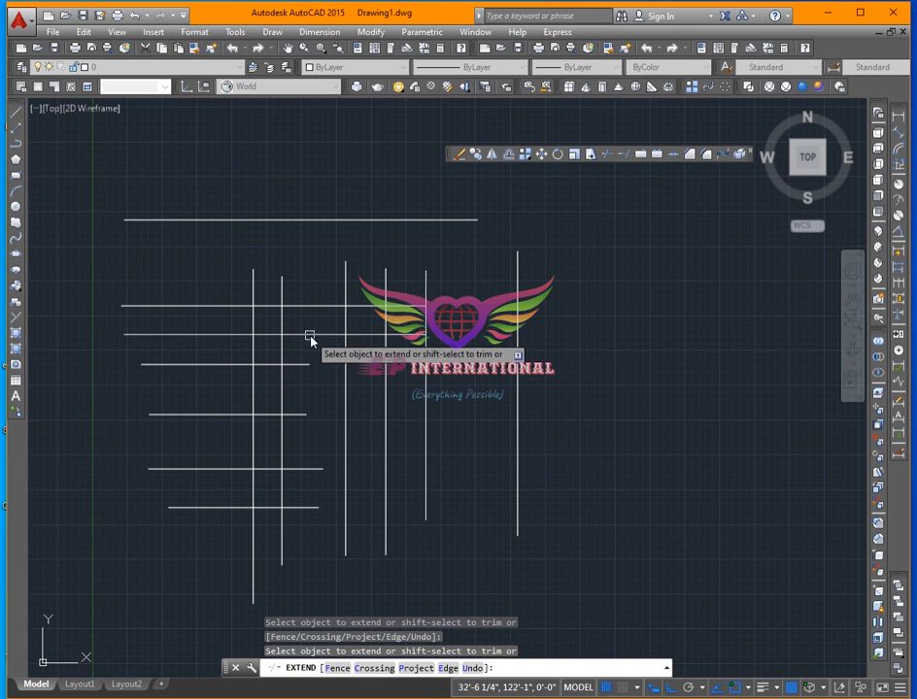
pyautogui.click(307, 335)
pyautogui.click(307, 364)
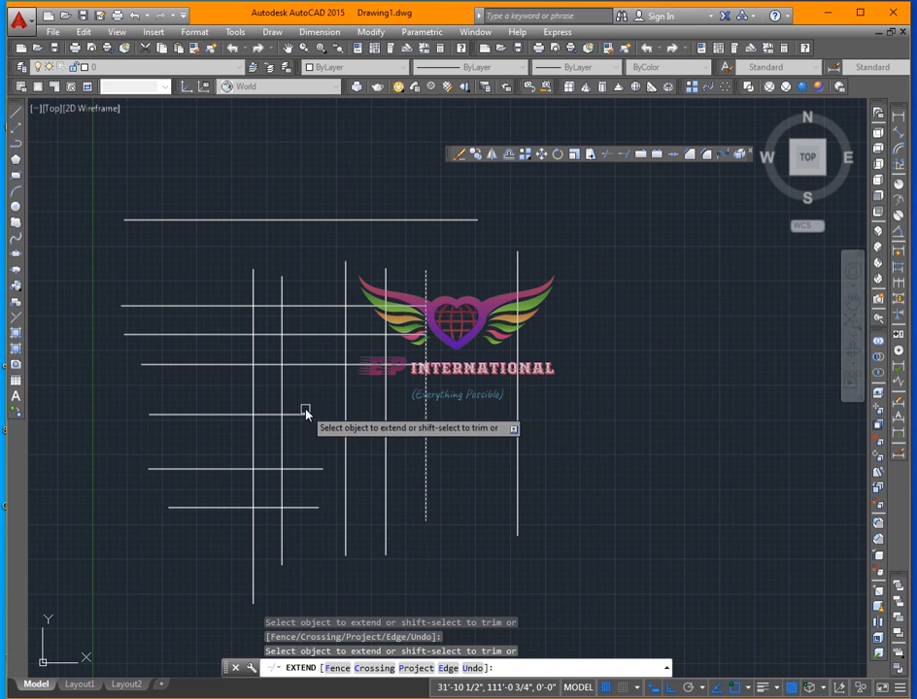
pyautogui.press('Escape')
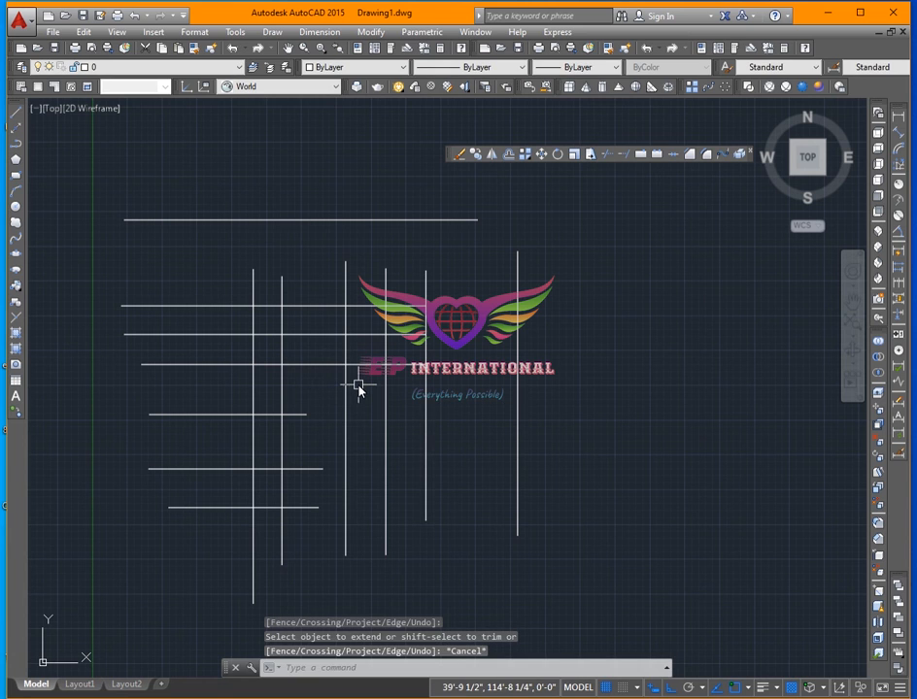
pyautogui.write('tr')
pyautogui.press('Return')
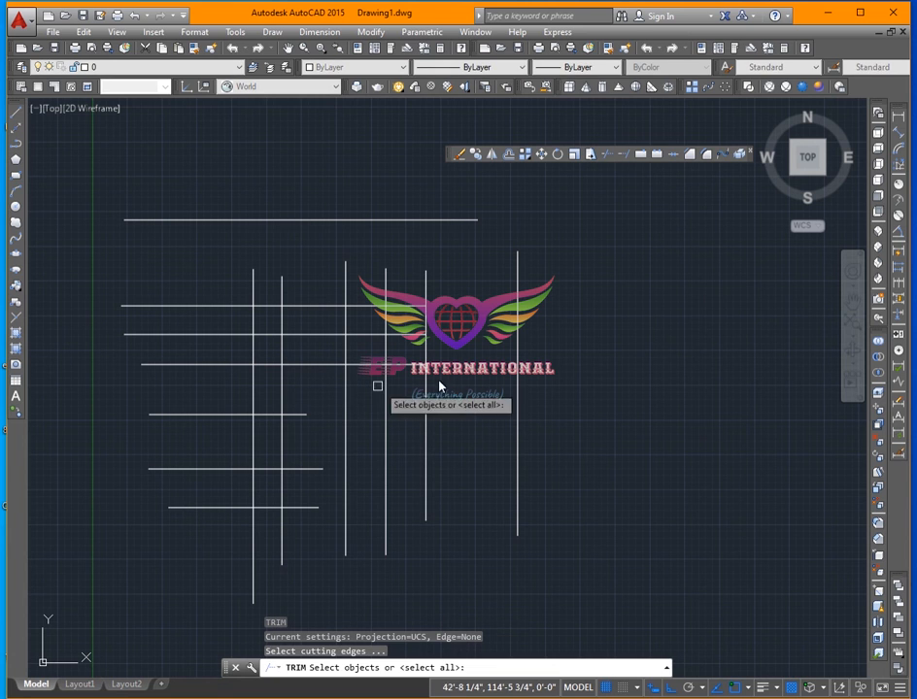
pyautogui.click(517, 358)
pyautogui.press('Return')
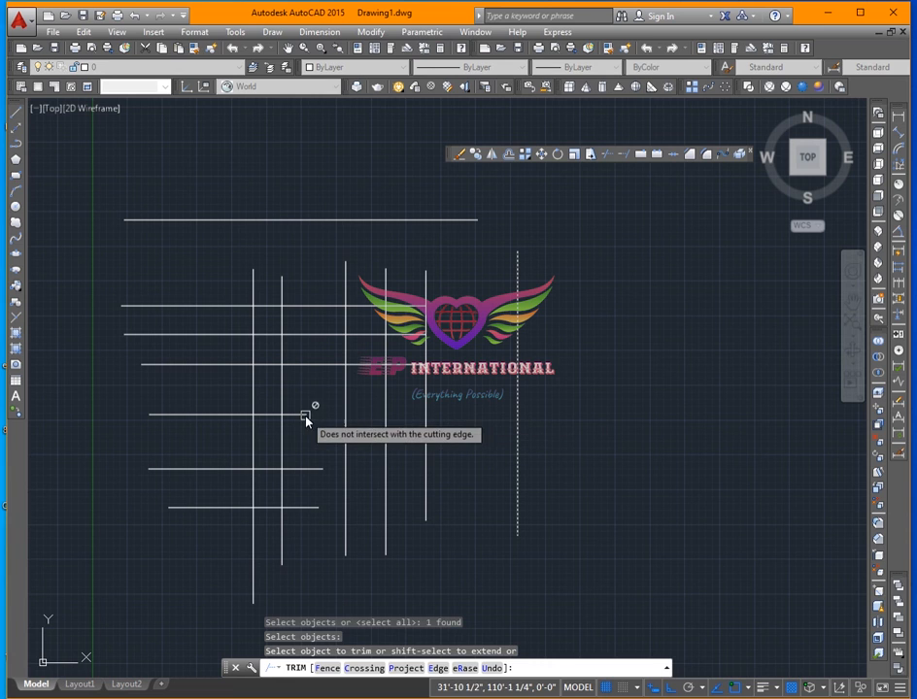
pyautogui.press('Escape')
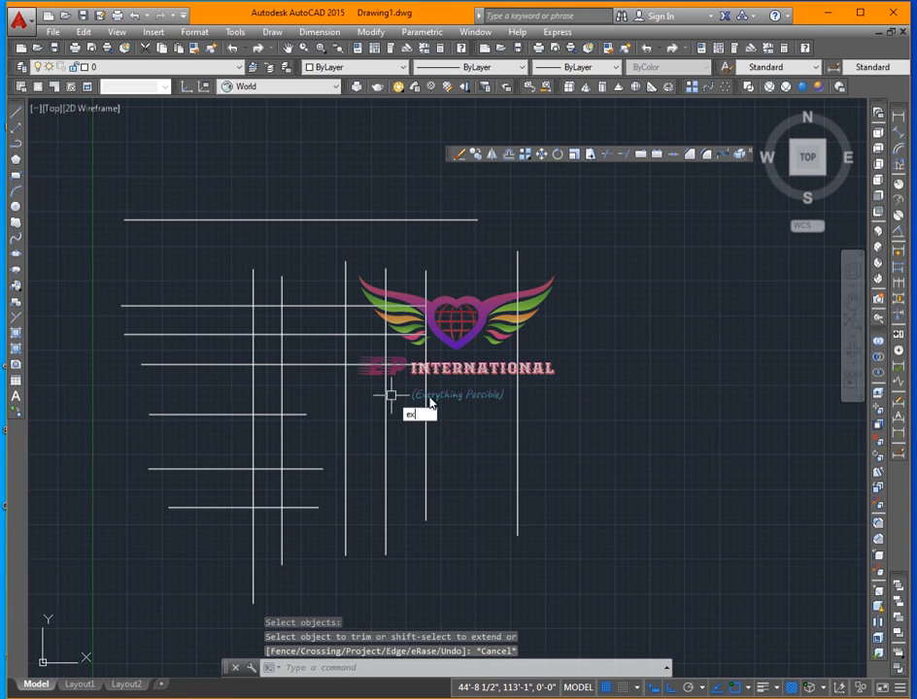
# Extend the three lower short horizontal lines rightward, using the rightmost vertical line as the boundary edge
pyautogui.press('Return')
pyautogui.click(517, 408)
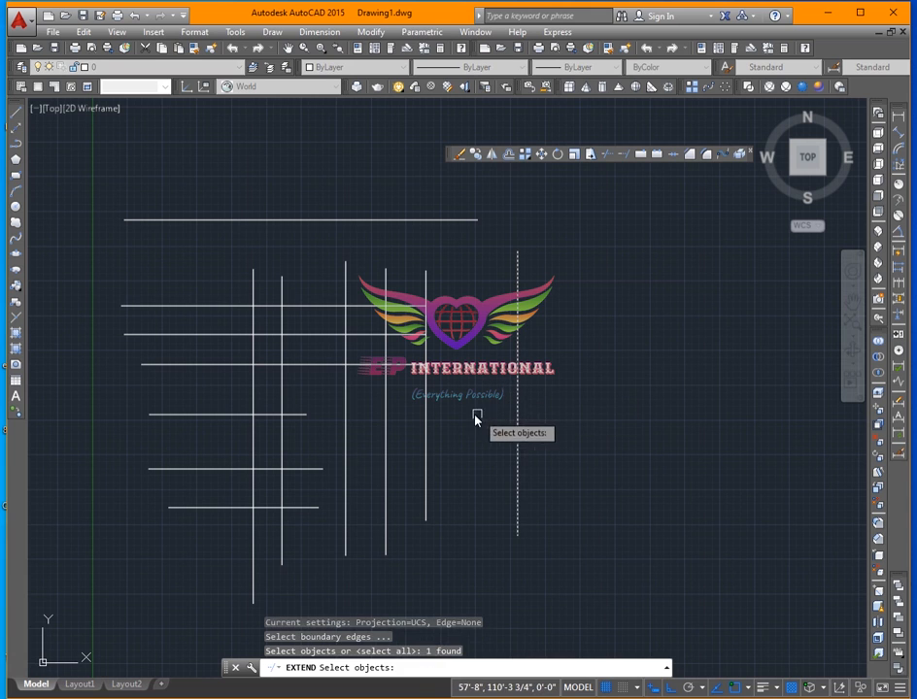
pyautogui.press('Return')
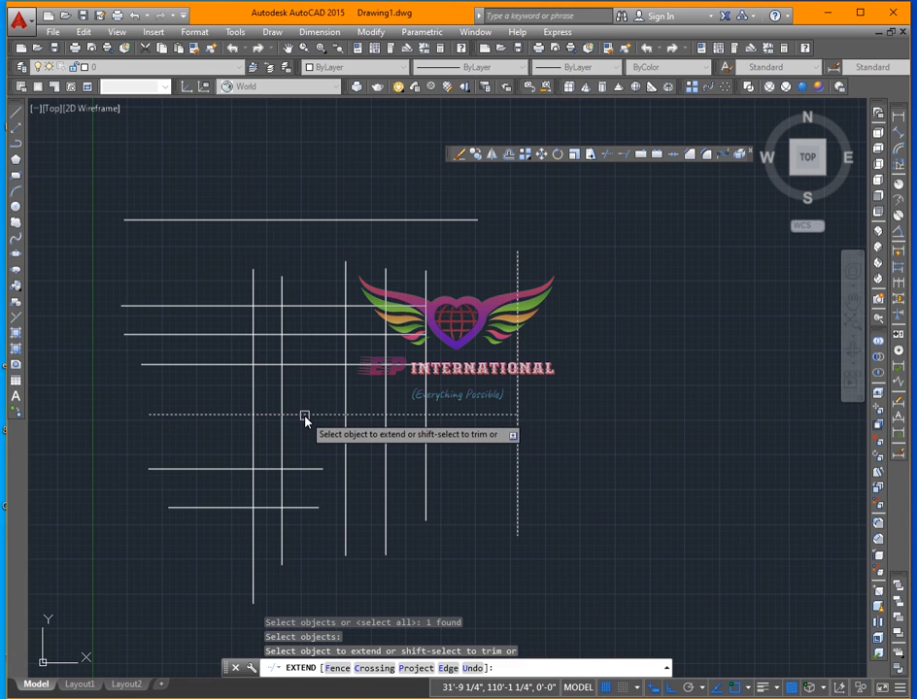
pyautogui.click(304, 416)
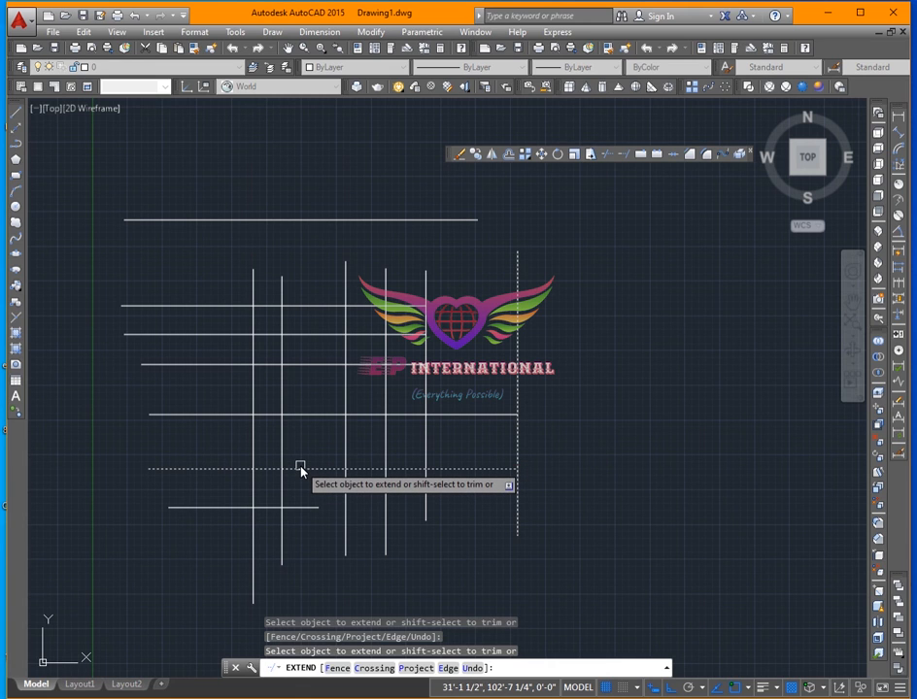
pyautogui.click(301, 470)
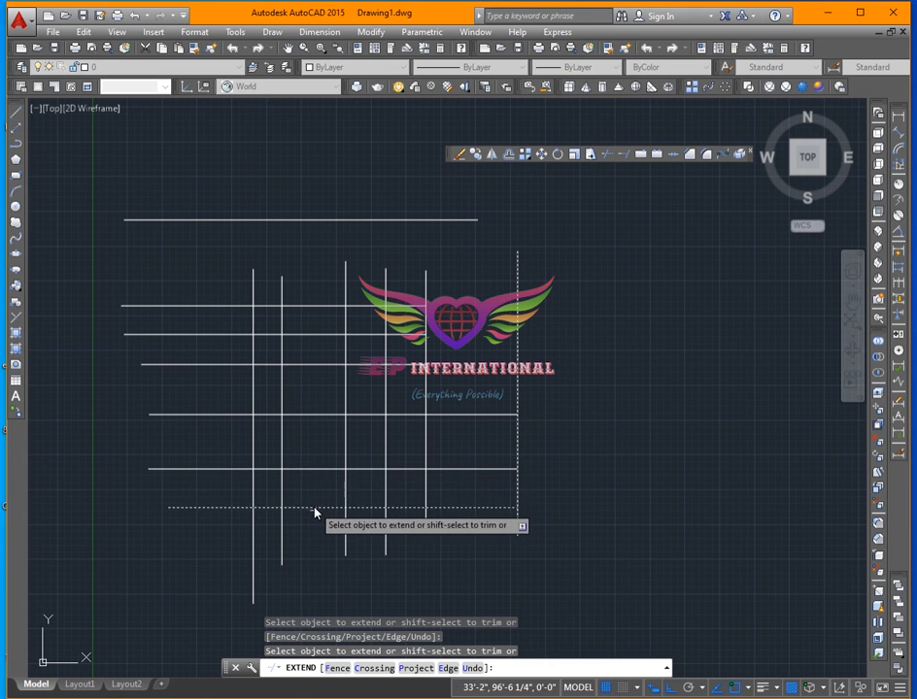
pyautogui.click(314, 508)
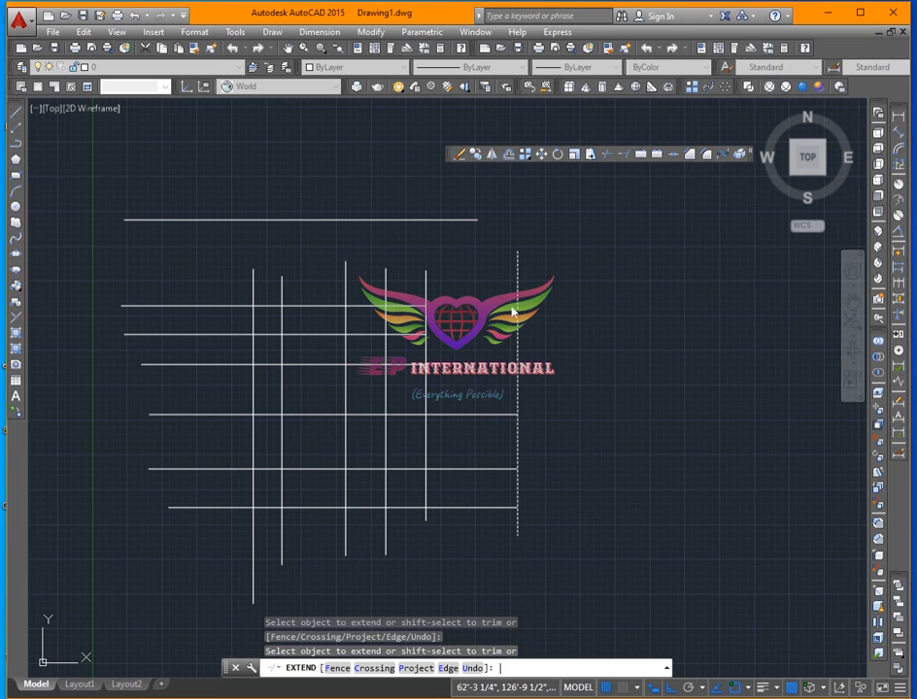
pyautogui.press('Return')
pyautogui.press('Escape')
# Draw two parallel vertical lines side by side just to the right of the rightmost vertical line
pyautogui.moveTo(394, 335); pyautogui.dragTo(331, 292, button='middle')
pyautogui.write('l')
pyautogui.press('Return')
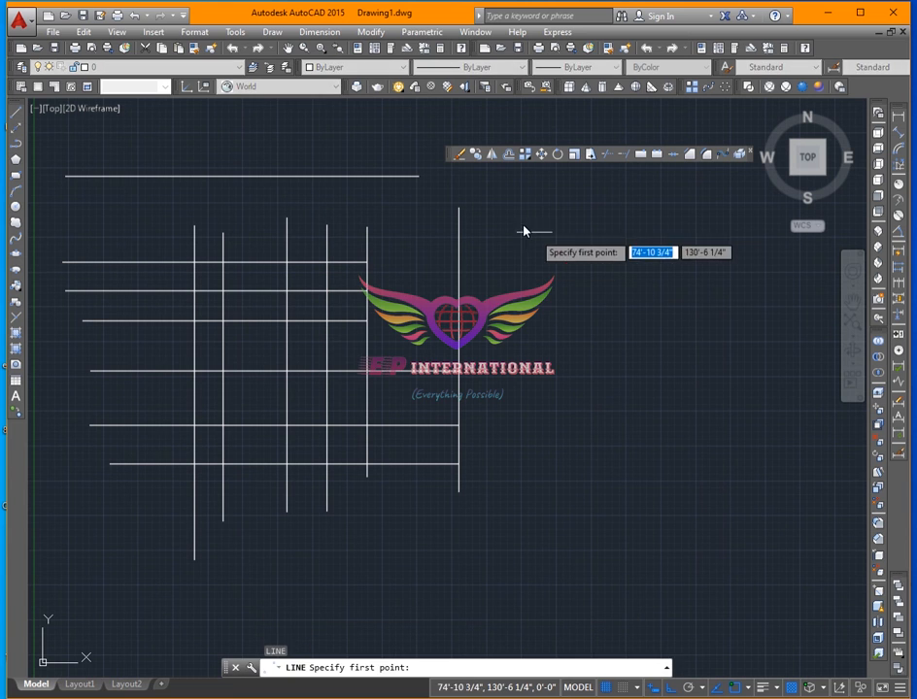
pyautogui.click(491, 222)
pyautogui.click(486, 535)
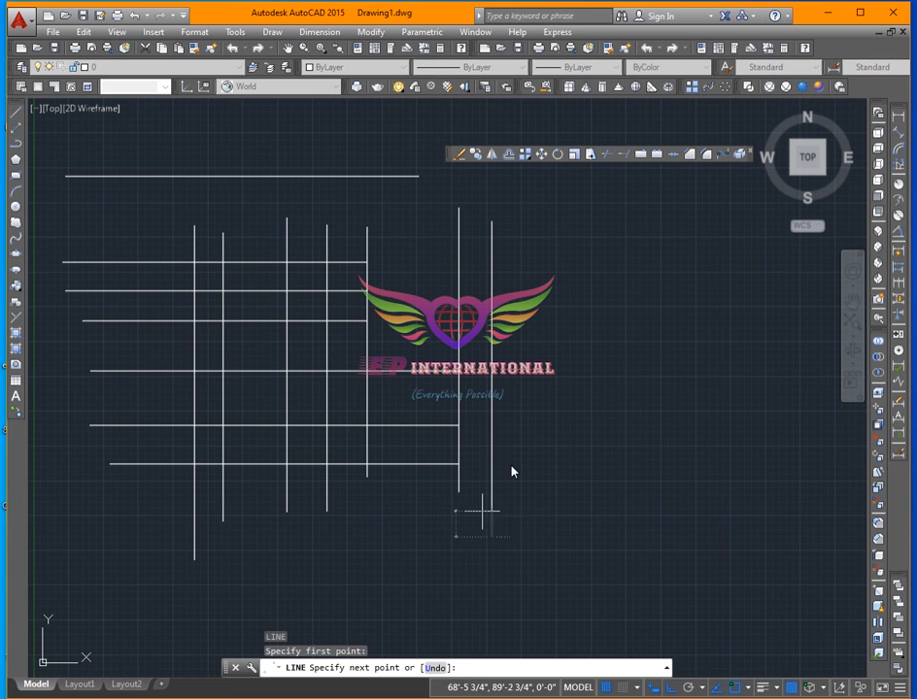
pyautogui.press('Return')
pyautogui.press('Return')
pyautogui.click(515, 191)
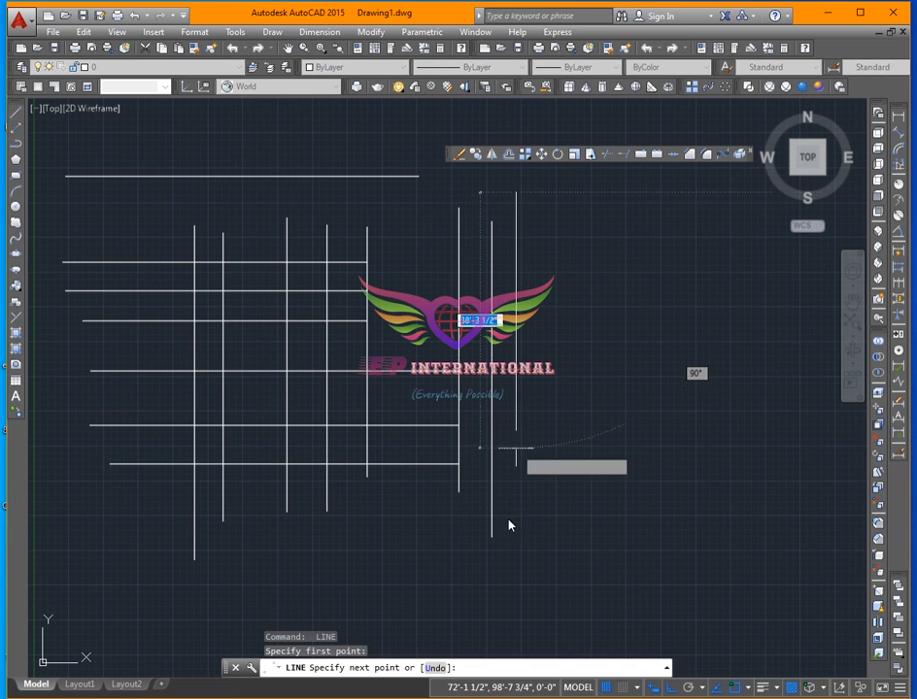
pyautogui.click(516, 545)
pyautogui.press('Return')
# Draw a third and a fourth vertical line, continuing the new row to the right at similar spacing
pyautogui.press('Return')
pyautogui.click(549, 191)
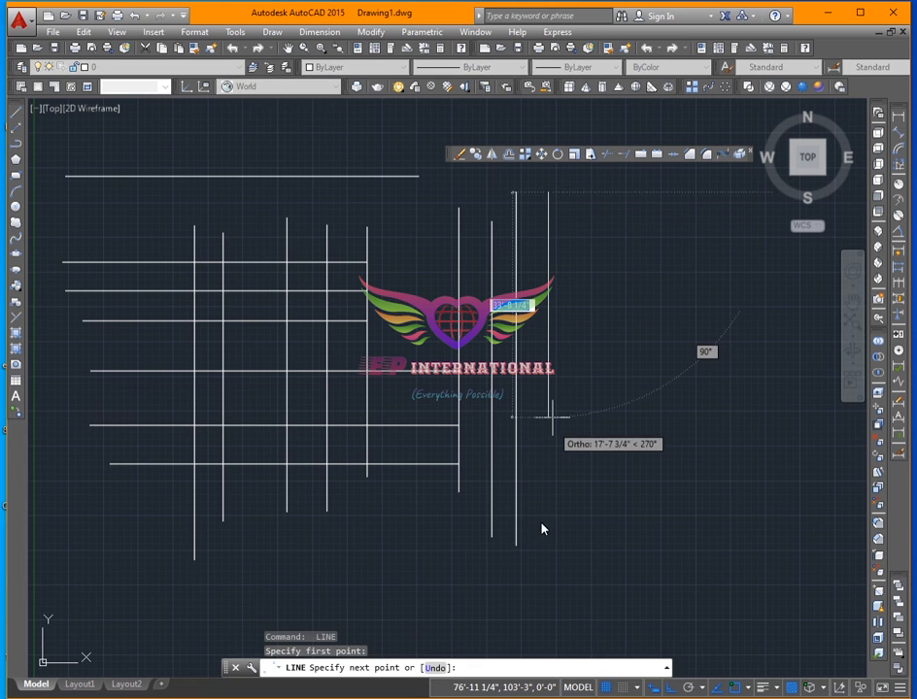
pyautogui.click(551, 547)
pyautogui.press('Return')
pyautogui.press('Return')
pyautogui.click(574, 202)
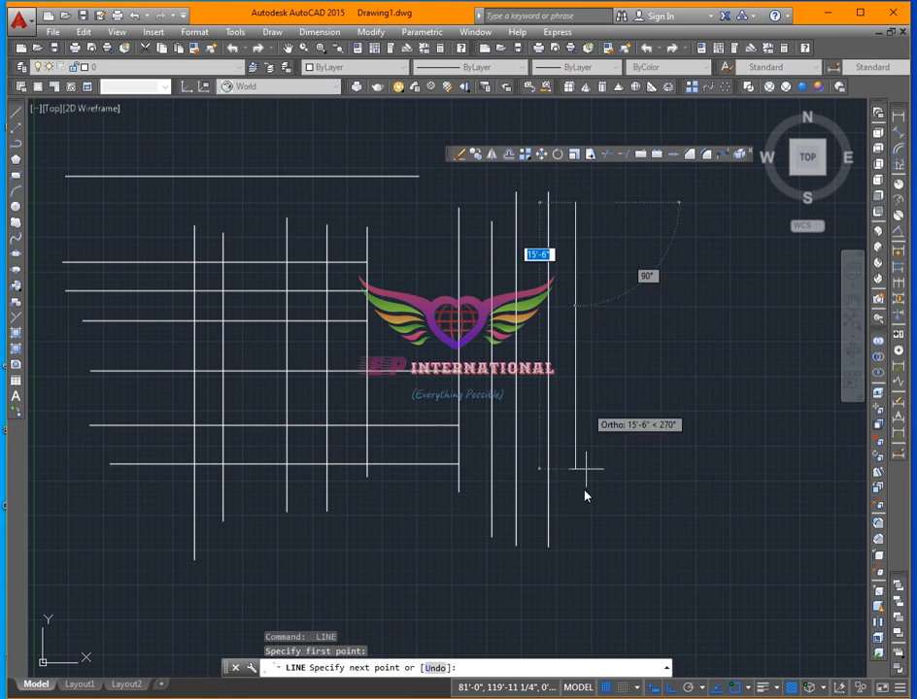
pyautogui.click(574, 514)
pyautogui.press('Return')
# Draw a fifth and a sixth vertical line to the right of the new row
pyautogui.press('Return')
pyautogui.click(607, 197)
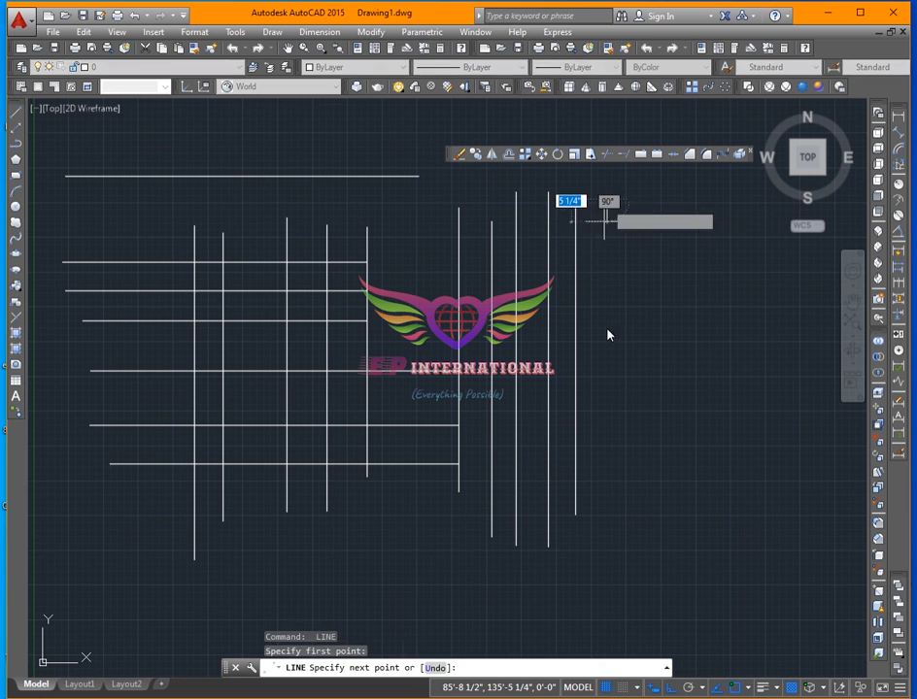
pyautogui.click(607, 508)
pyautogui.press('Return')
pyautogui.press('Return')
pyautogui.click(633, 197)
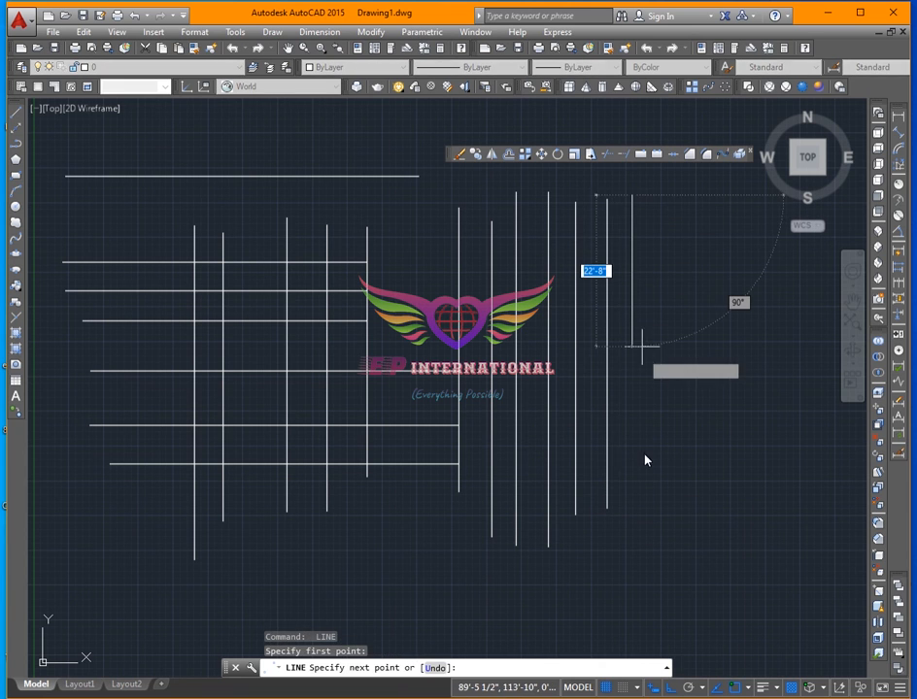
pyautogui.click(632, 498)
pyautogui.press('Return')
# Draw three more vertical lines at the right end of the new row, making nine in all
pyautogui.press('Return')
pyautogui.click(660, 185)
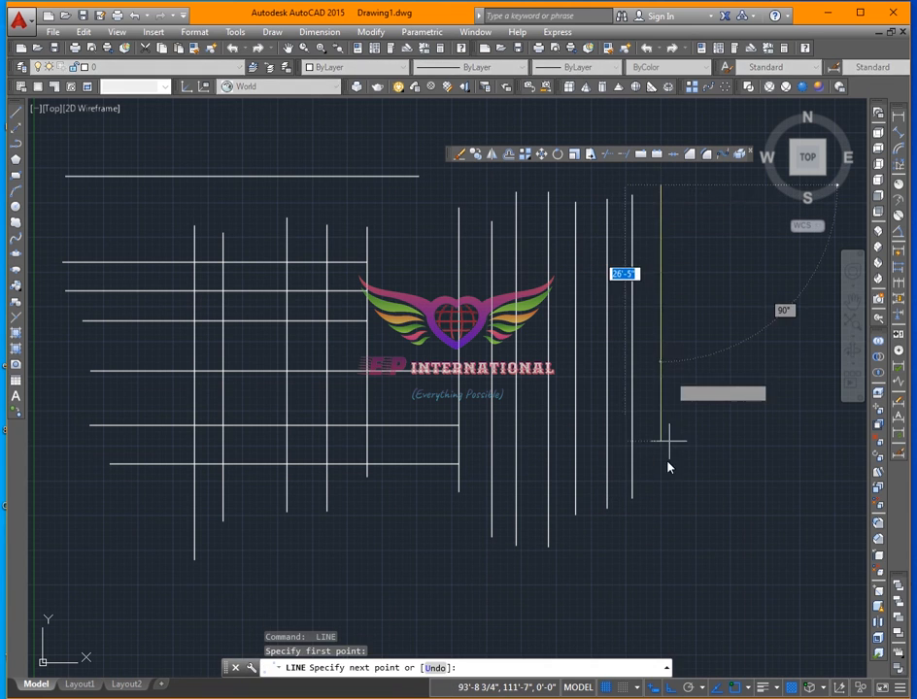
pyautogui.click(661, 521)
pyautogui.press('Return')
pyautogui.press('Return')
pyautogui.click(686, 192)
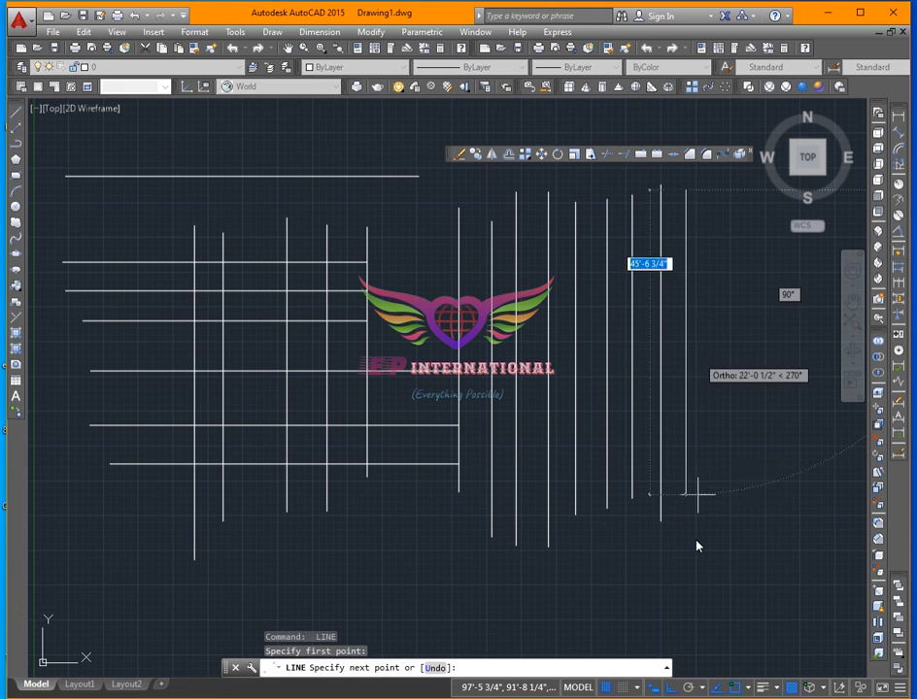
pyautogui.click(695, 539)
pyautogui.press('Return')
pyautogui.press('Return')
pyautogui.click(719, 191)
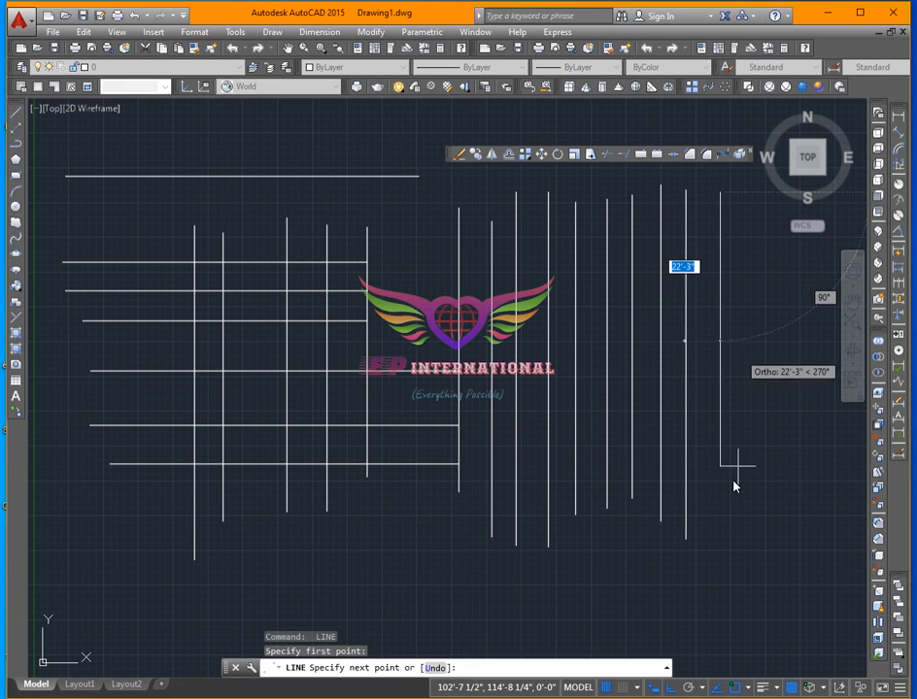
pyautogui.click(719, 520)
pyautogui.press('Return')
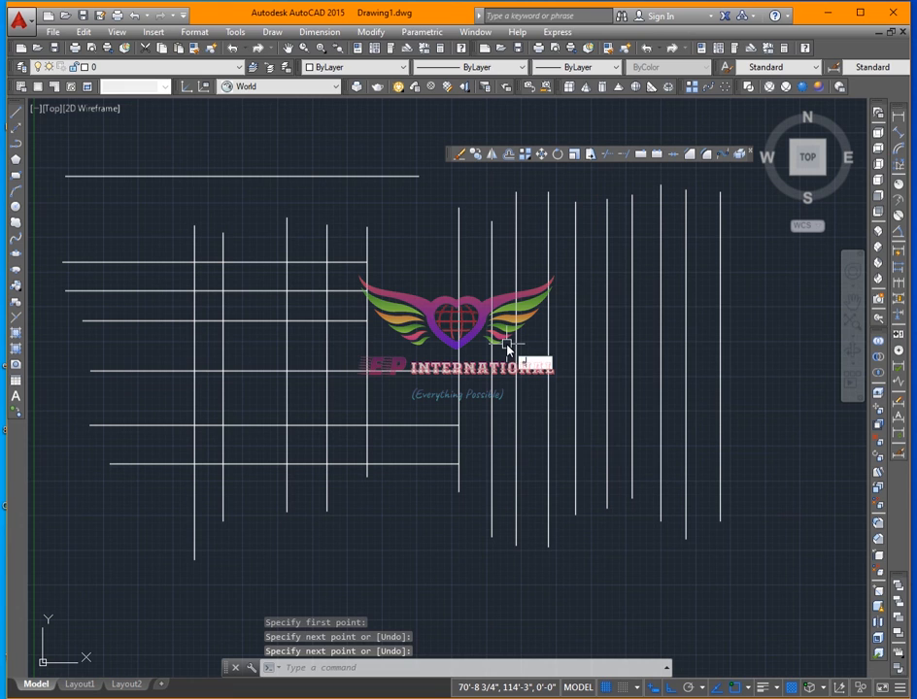
# With all objects as boundary edges, extend the uppermost of the six shorter horizontal lines from one vertical to the next up to the rightmost vertical
pyautogui.write('ex')
pyautogui.press('Return')
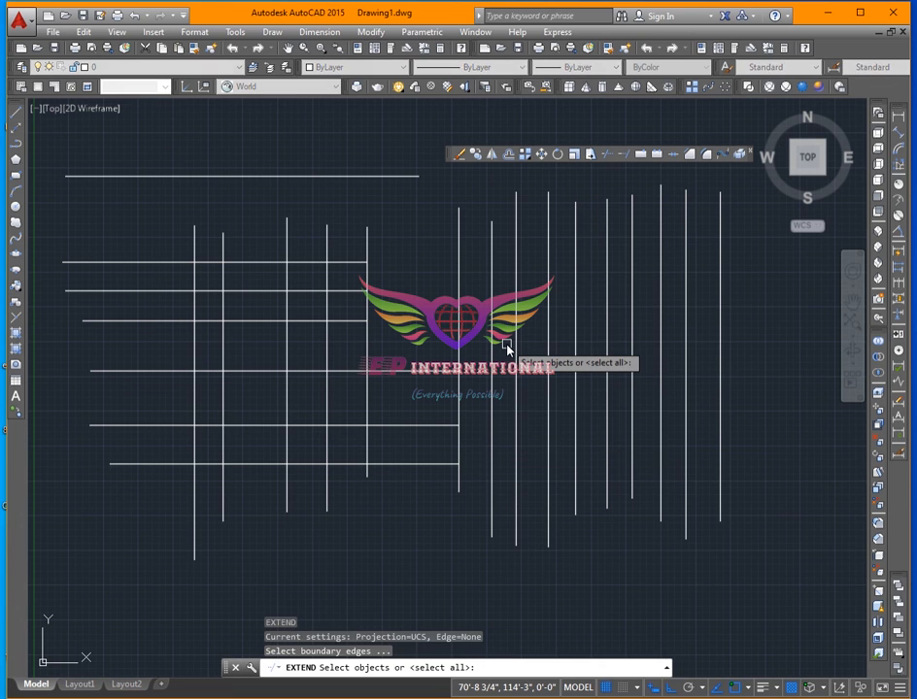
pyautogui.press('Return')
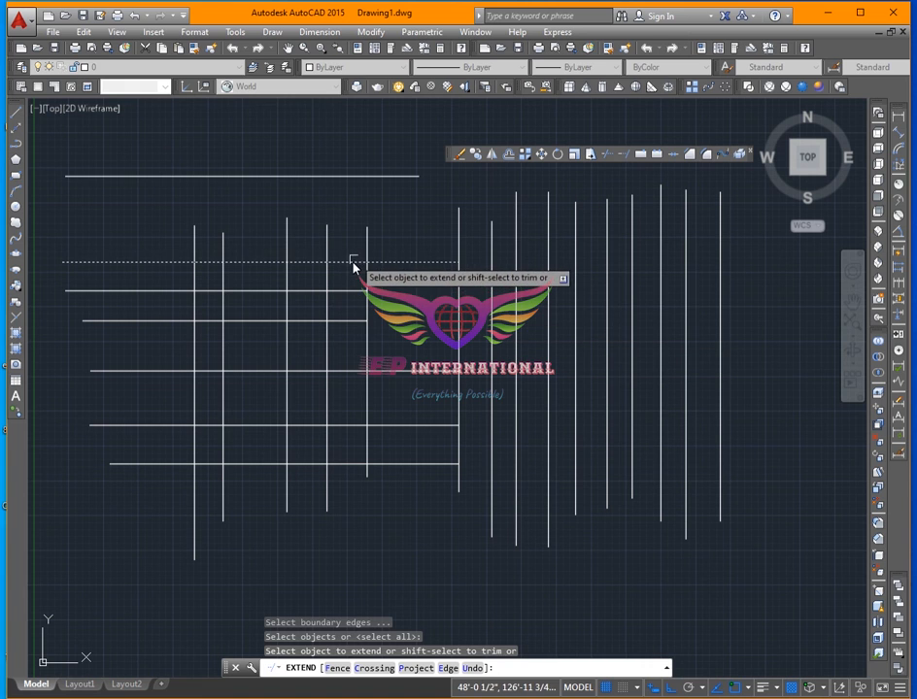
pyautogui.click(365, 262)
pyautogui.click(434, 261)
pyautogui.click(478, 262)
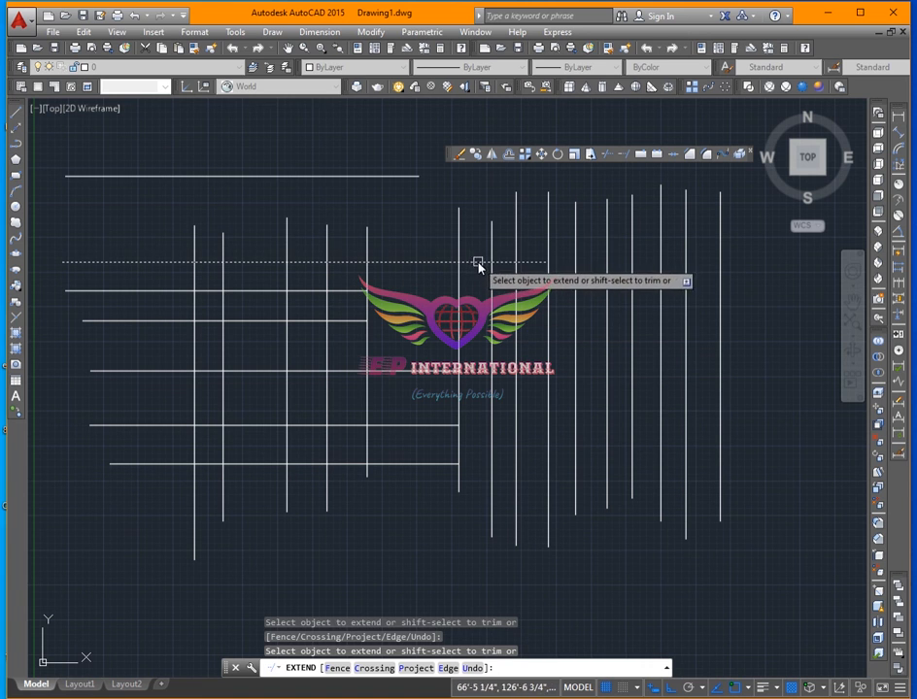
pyautogui.click(525, 253)
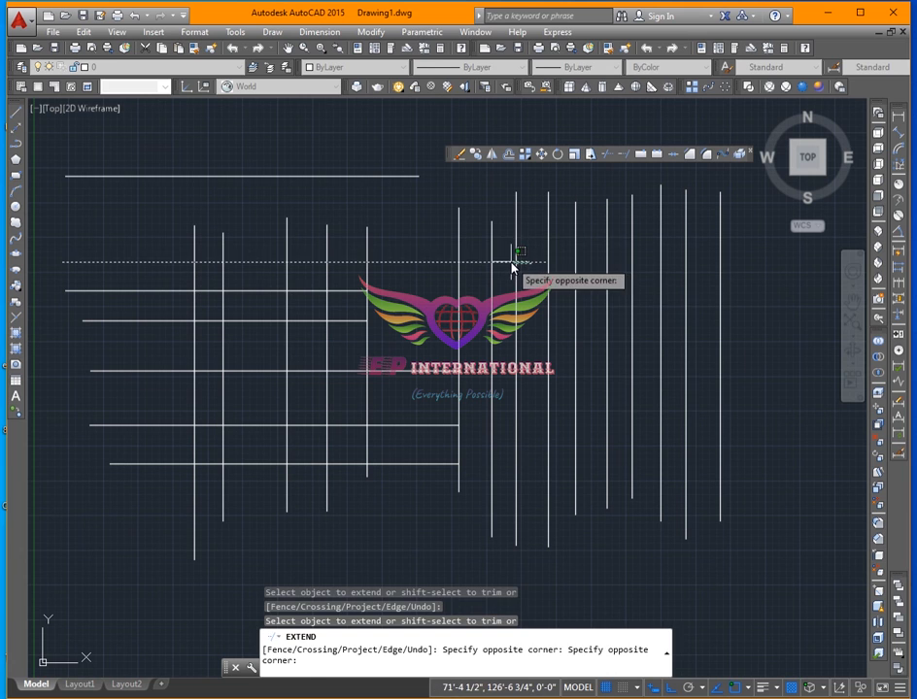
pyautogui.click(512, 264)
pyautogui.click(533, 262)
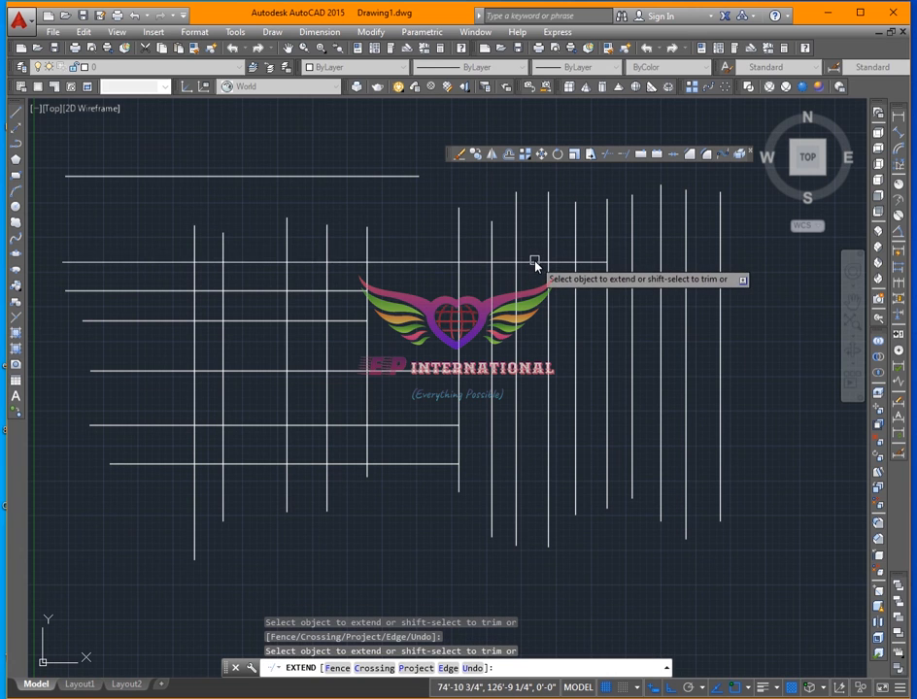
pyautogui.click(592, 262)
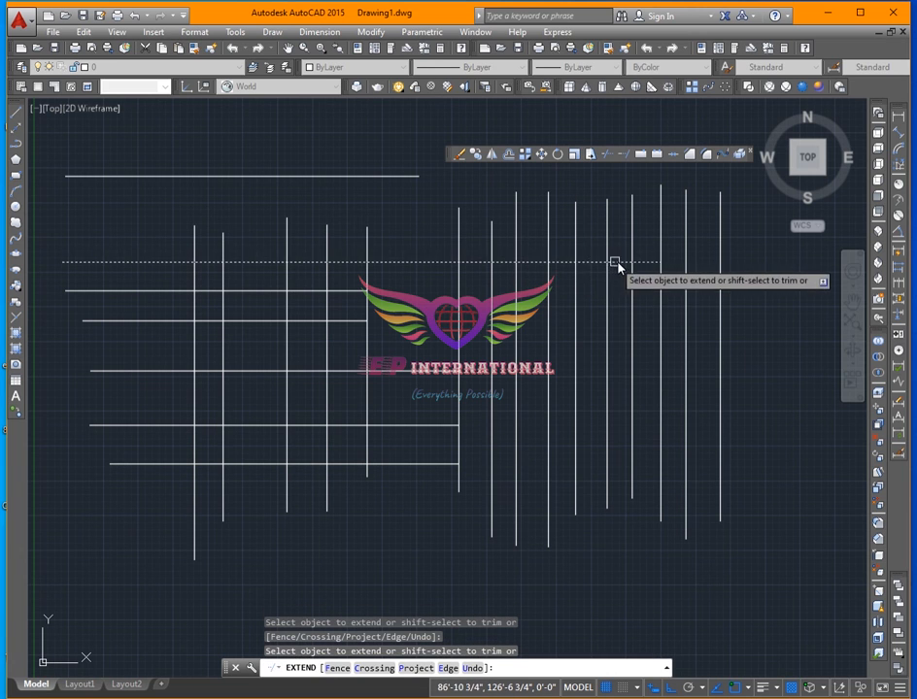
pyautogui.click(665, 262)
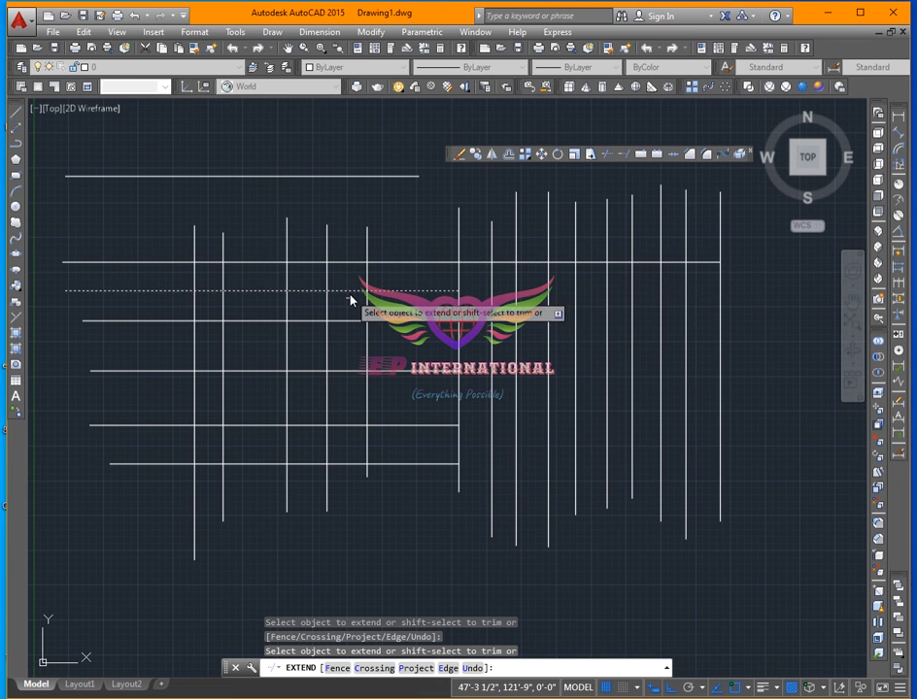
# Extend the second of the six shorter horizontal lines from one vertical to the next up to the rightmost vertical
pyautogui.click(472, 292)
pyautogui.click(509, 292)
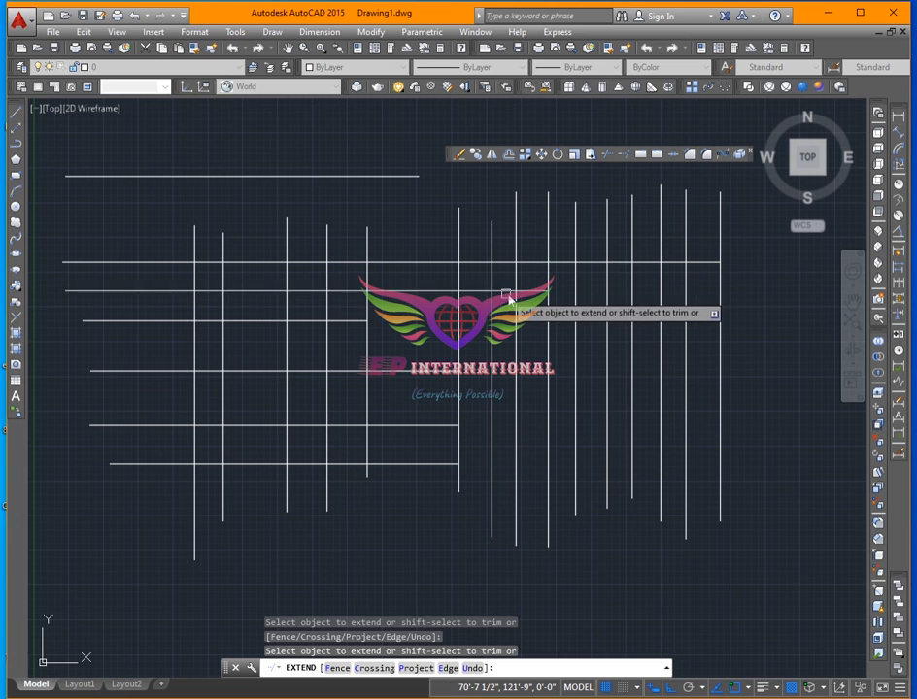
pyautogui.click(546, 292)
pyautogui.click(577, 292)
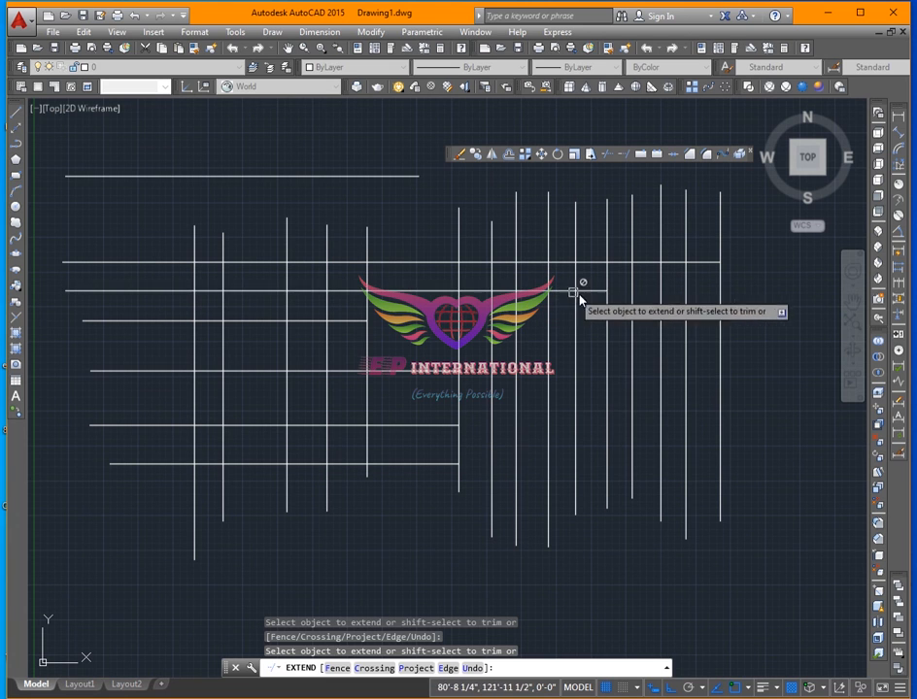
pyautogui.click(591, 292)
pyautogui.click(625, 291)
pyautogui.click(647, 291)
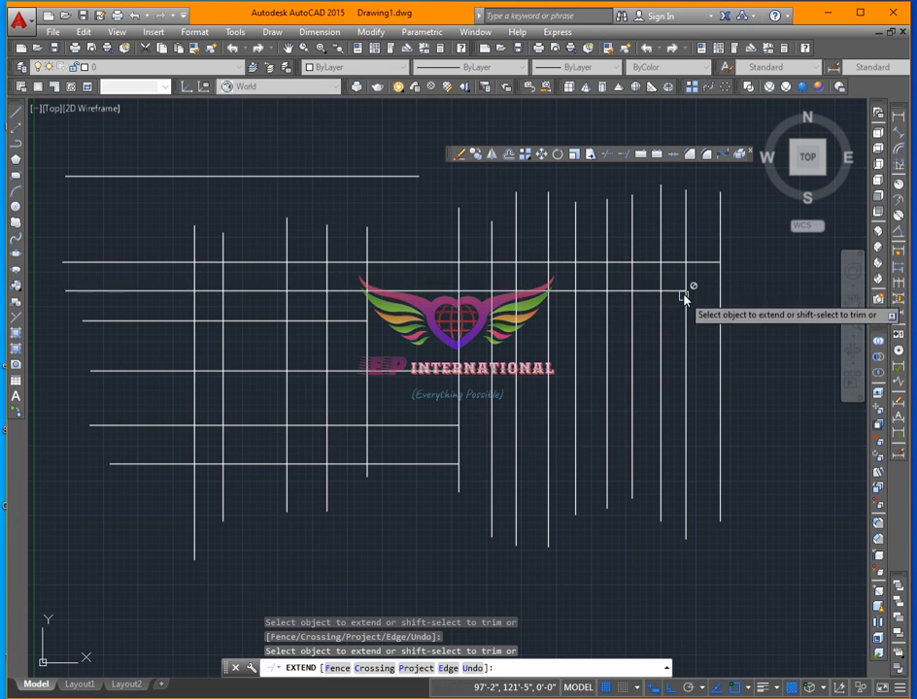
pyautogui.click(685, 289)
# Extend the fourth of the six shorter horizontal lines across the new row to the rightmost vertical and finish the command
pyautogui.click(427, 372)
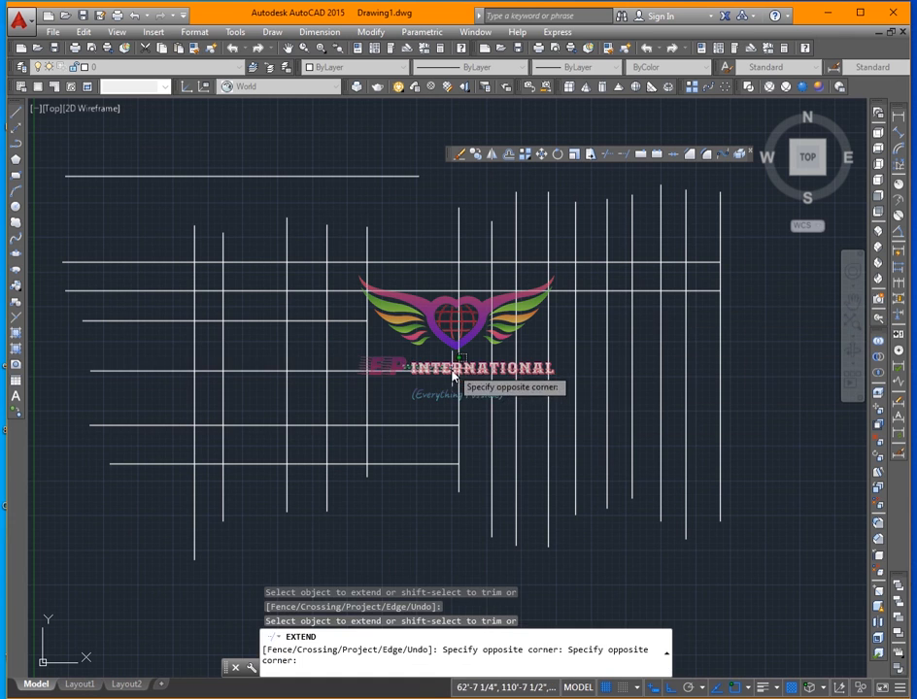
pyautogui.click(432, 378)
pyautogui.click(483, 373)
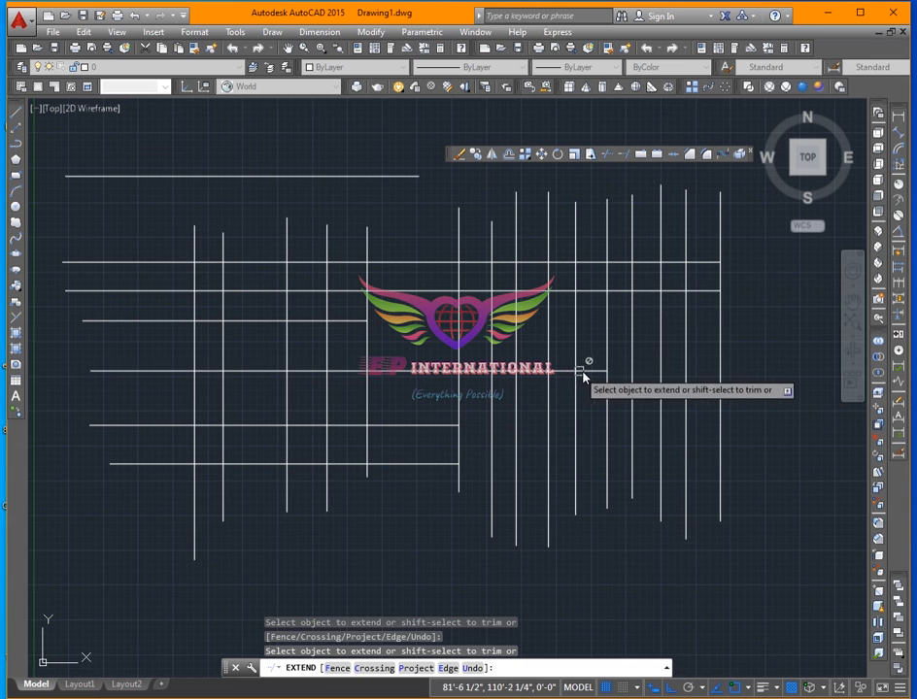
pyautogui.click(630, 370)
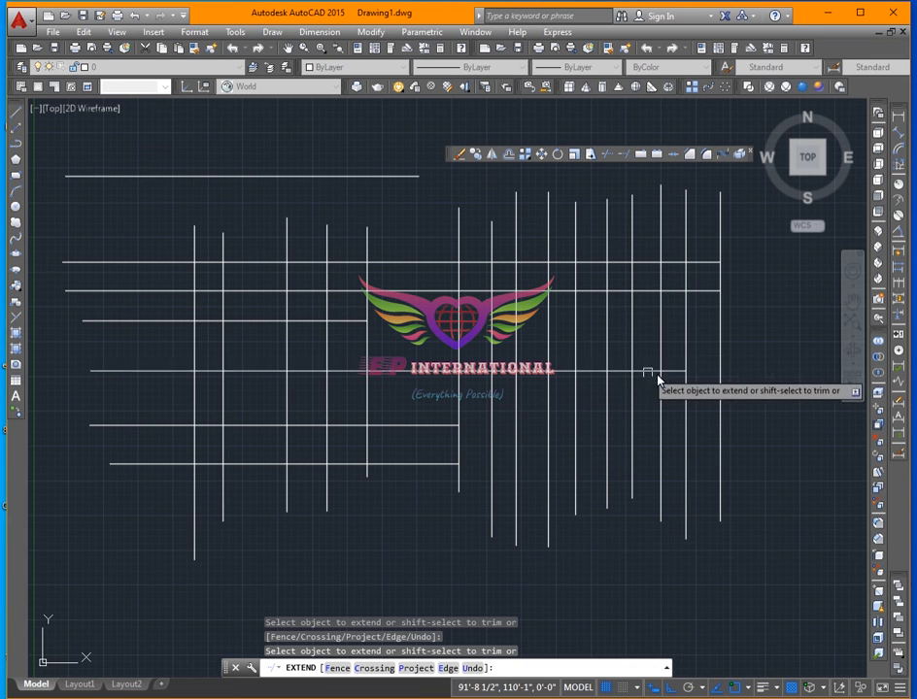
pyautogui.click(670, 370)
pyautogui.press('Escape')
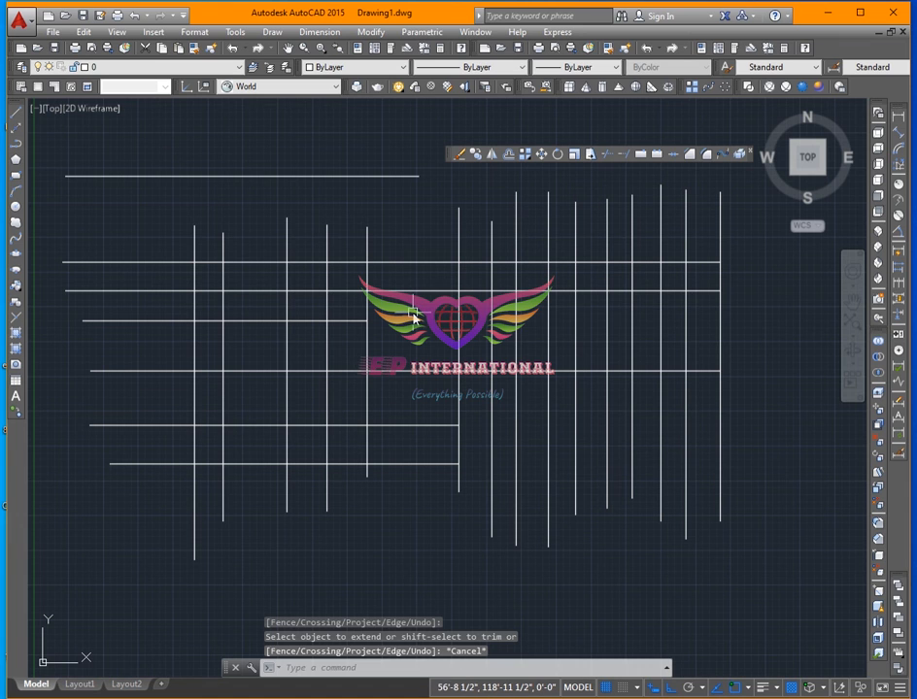
# Using Extend's trim mode with all objects as boundaries, trim several segments from the two uppermost extended lines and the vertical piece between them
pyautogui.press('Return')
pyautogui.press('Return')
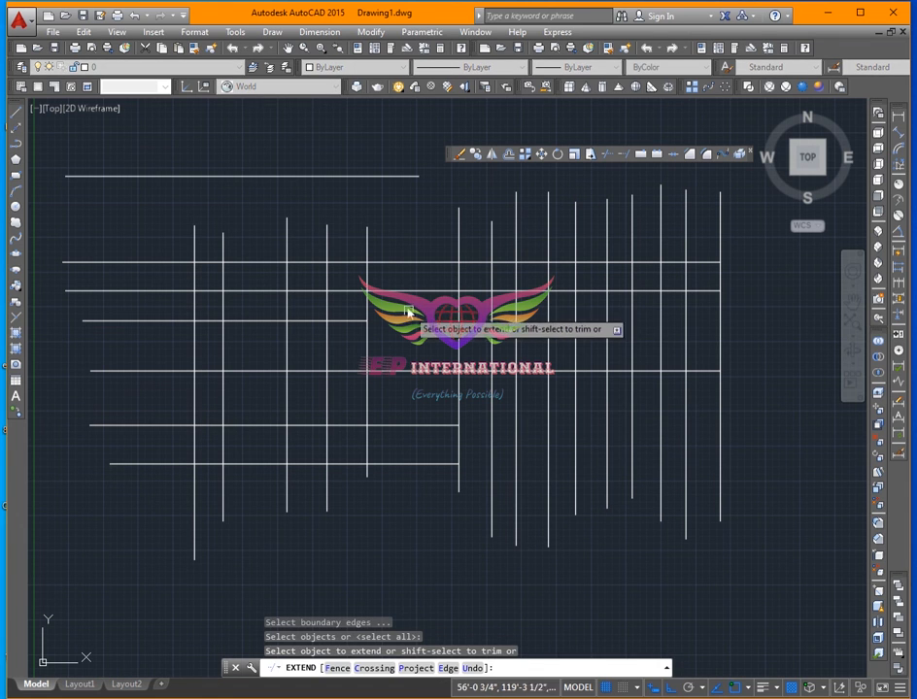
pyautogui.keyDown('shift'); pyautogui.click(432, 261); pyautogui.keyUp('shift')
pyautogui.keyDown('shift'); pyautogui.click(497, 263); pyautogui.keyUp('shift')
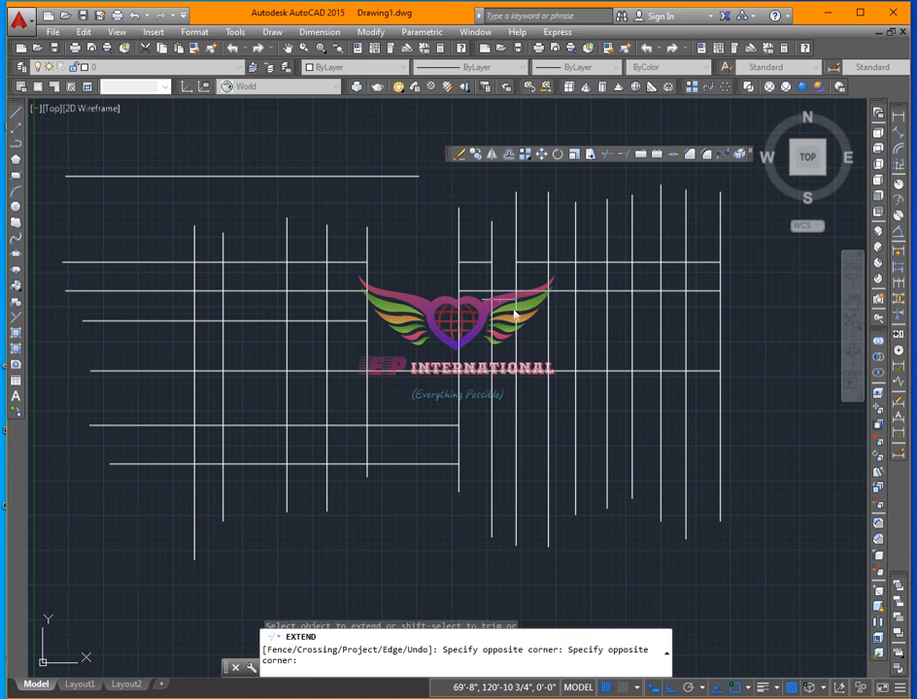
pyautogui.keyDown('shift'); pyautogui.click(579, 263); pyautogui.keyUp('shift')
pyautogui.keyDown('shift'); pyautogui.click(597, 271); pyautogui.keyUp('shift')
pyautogui.keyDown('shift'); pyautogui.click(594, 270); pyautogui.keyUp('shift')
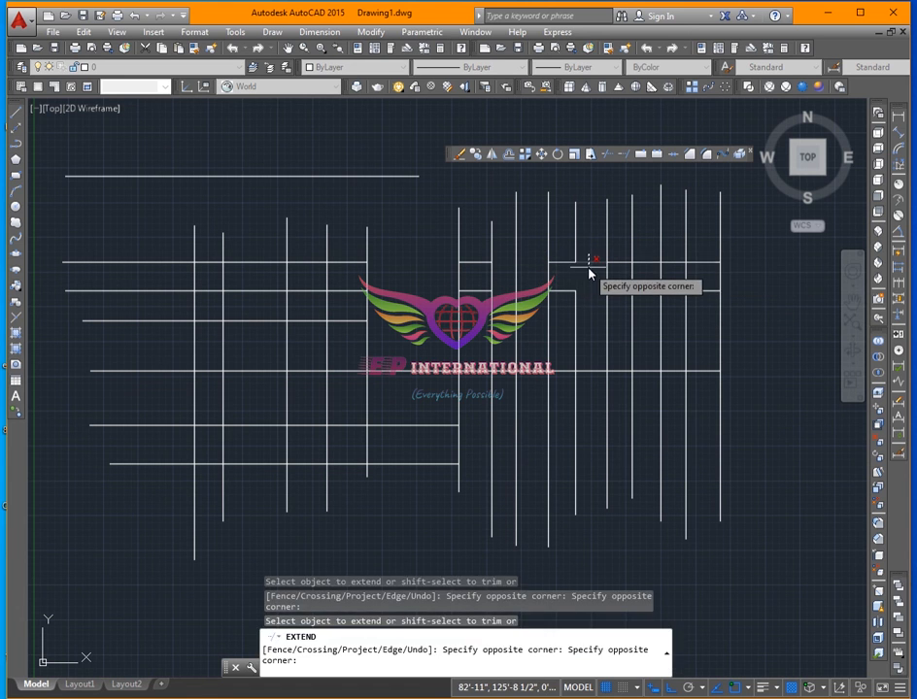
pyautogui.keyDown('shift'); pyautogui.click(583, 266); pyautogui.keyUp('shift')
pyautogui.press('Escape')
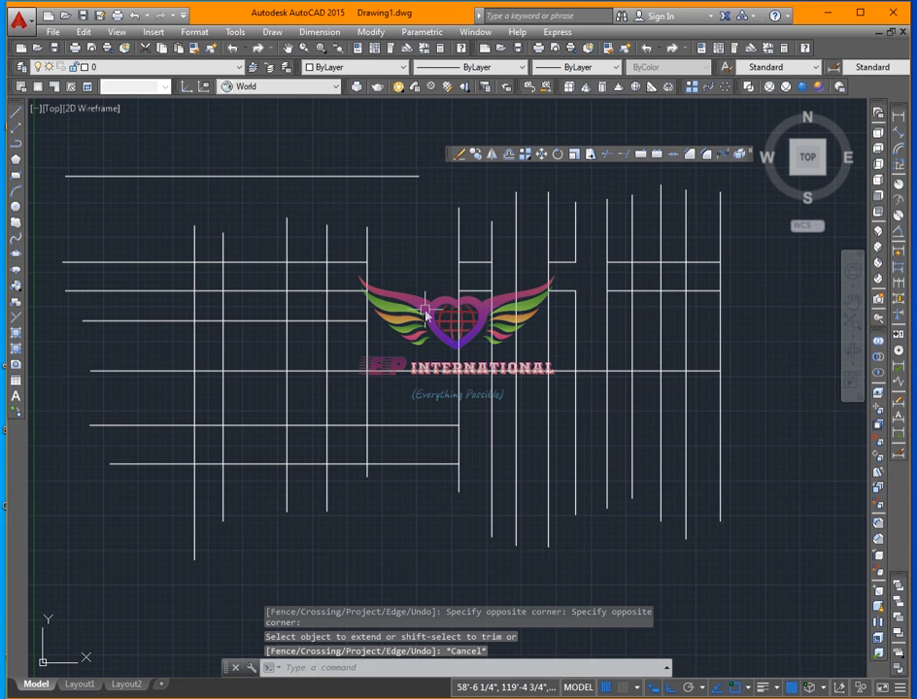